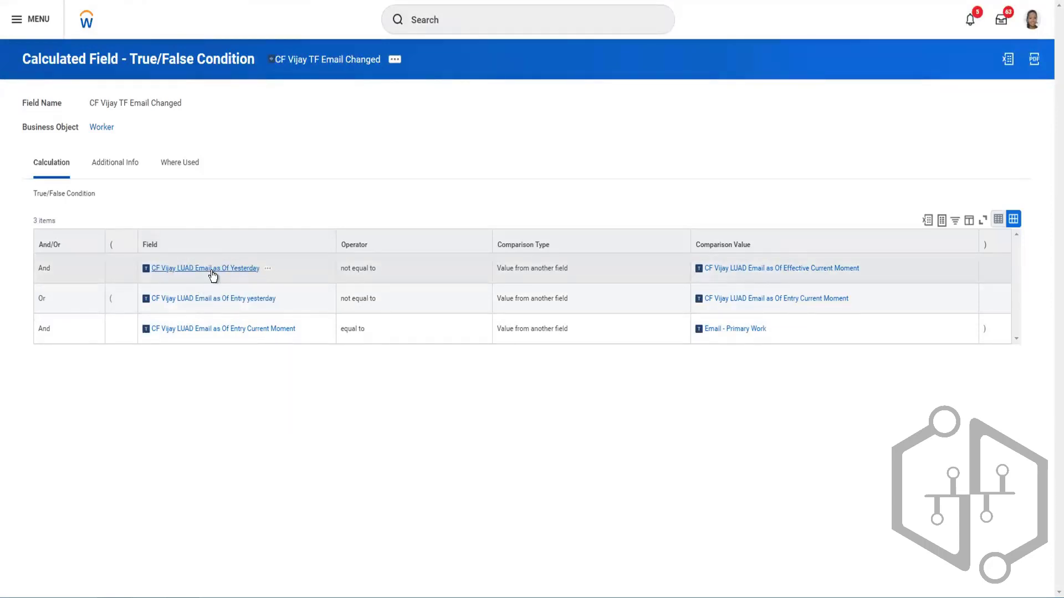
- Open the LUAD Email as Of Yesterday calculated field separately and examine its source field and effective date
{"action": "right_click", "coordinate": [241, 276]}
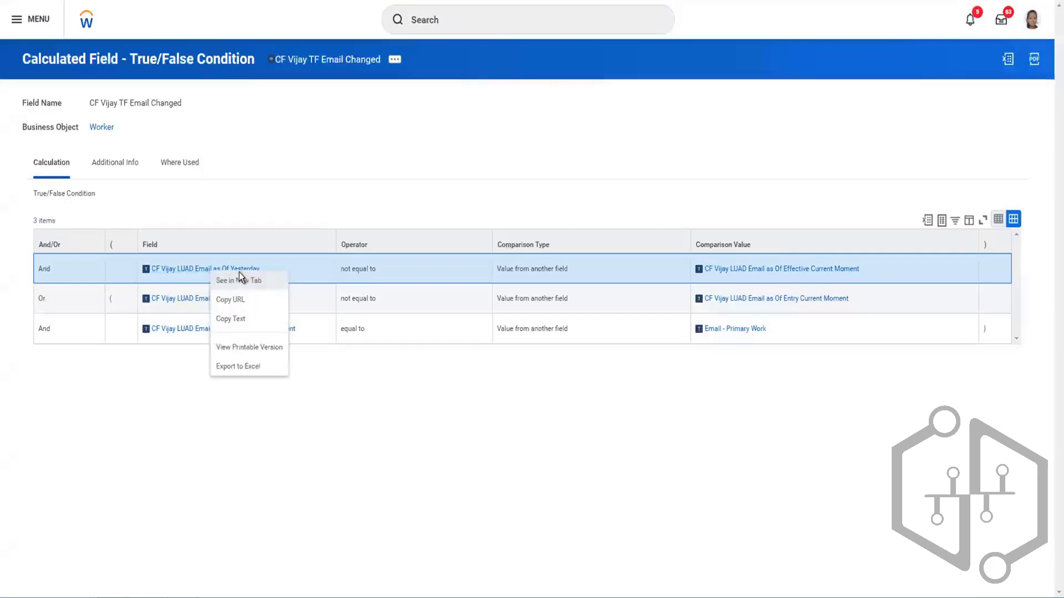
{"action": "left_click", "coordinate": [237, 276]}
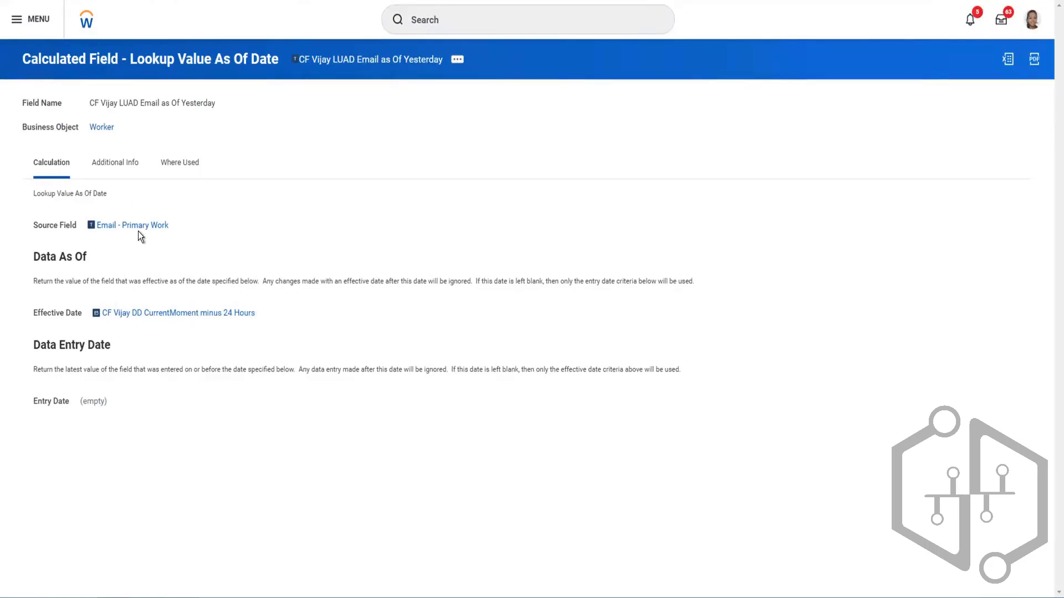
{"action": "mouse_move", "coordinate": [138, 231]}
{"action": "mouse_move", "coordinate": [258, 321]}
{"action": "left_click", "coordinate": [289, 1]}
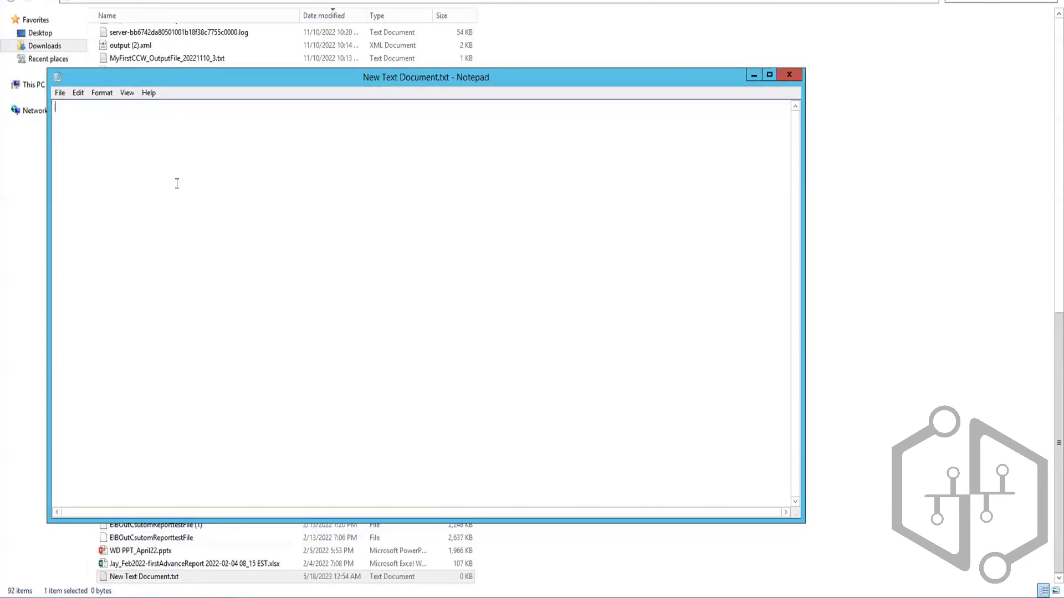
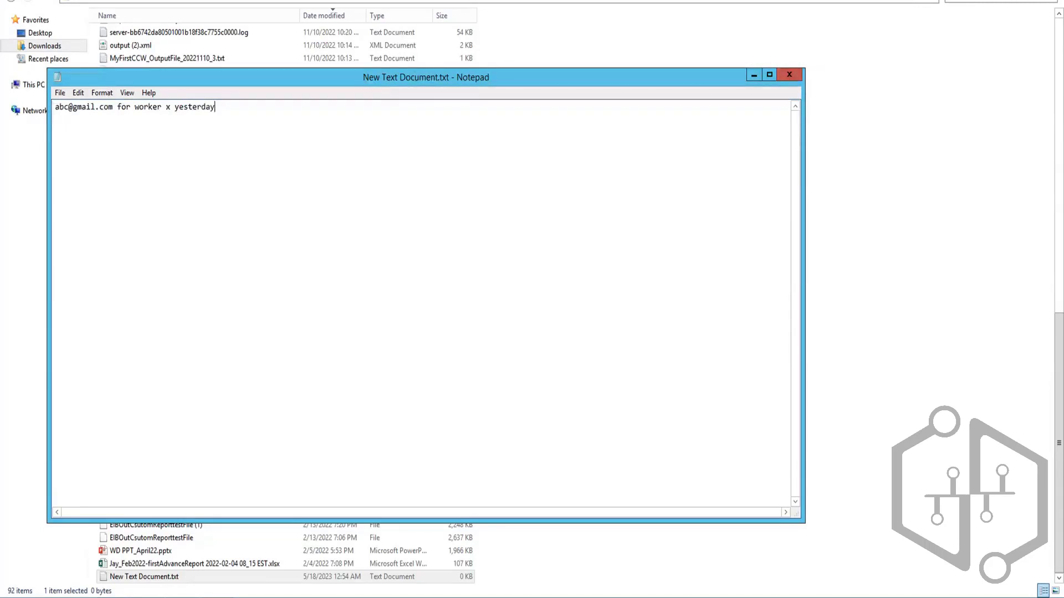
- In the empty Notepad document, write the worker's old email address followed by "for worker x yesterday run", then leave a blank line
{"action": "key", "text": "Return"}
{"action": "key", "text": "Return"}
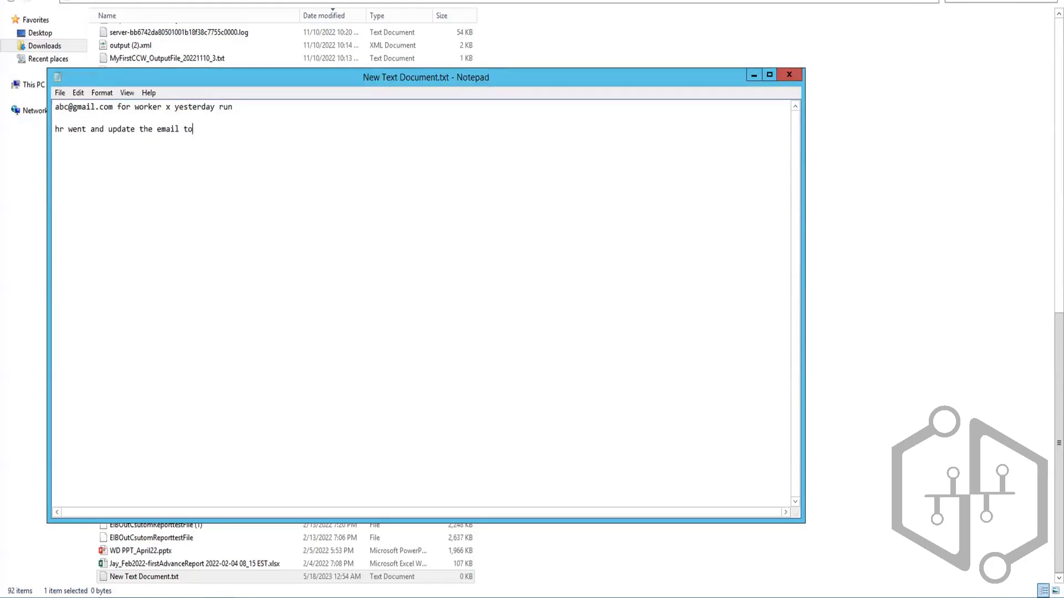
- Write "hr went and update the email to", the worker's new email address, and "for worker x"
{"action": "key", "text": "BackSpace"}
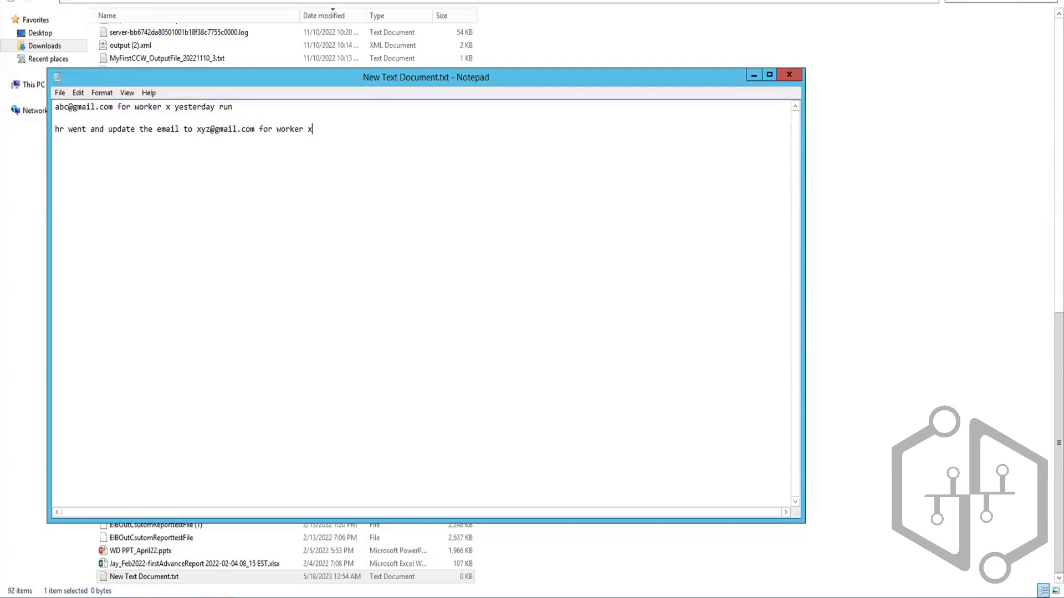
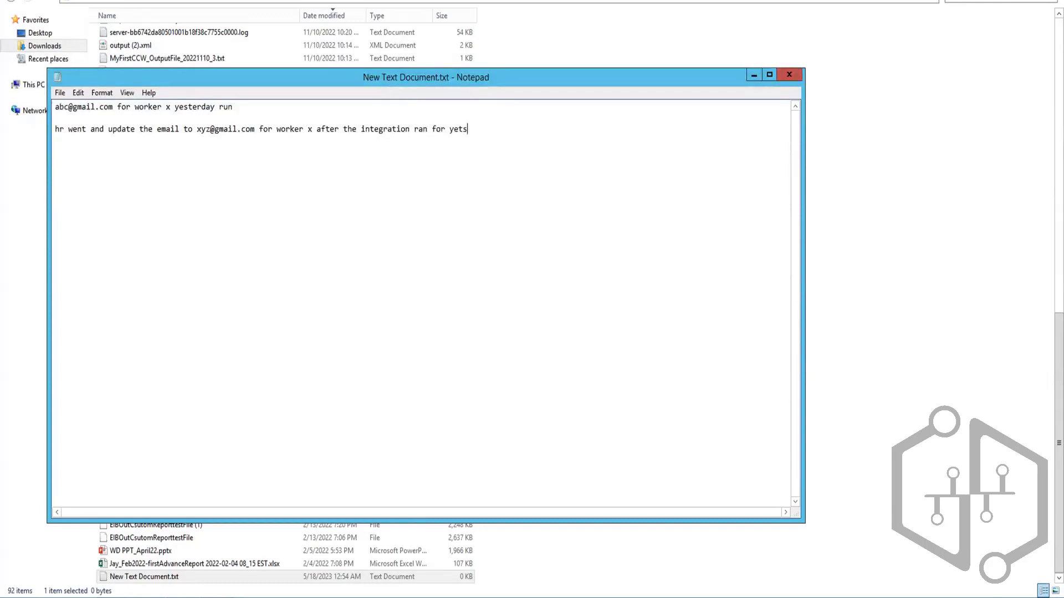
- Continue the HR sentence with "after the integration ran for yesterday"
{"action": "key", "text": "BackSpace"}
{"action": "key", "text": "BackSpace"}
{"action": "key", "text": "BackSpace"}
{"action": "type", "text": "sterday"}
- Finish the HR sentence with "and made it effective 17th/16th may" and add a blank line below it
{"action": "type", "text": "and made it effective"}
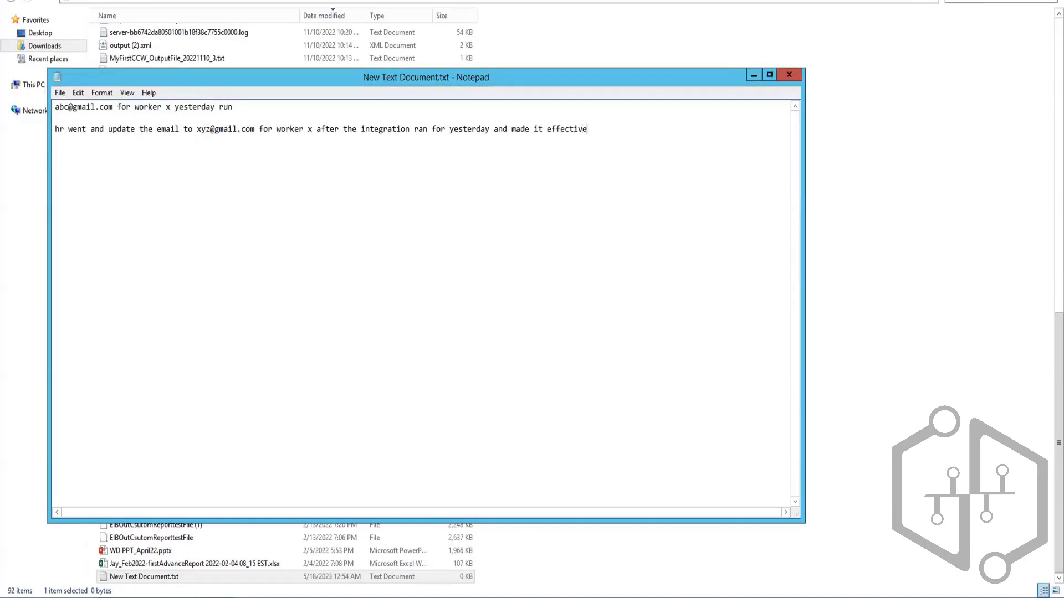
{"action": "type", "text": " 17 th may"}
{"action": "key", "text": "BackSpace"}
{"action": "key", "text": "BackSpace"}
{"action": "key", "text": "BackSpace"}
{"action": "key", "text": "BackSpace"}
{"action": "key", "text": "BackSpace"}
{"action": "key", "text": "BackSpace"}
{"action": "key", "text": "BackSpace"}
{"action": "type", "text": "th may"}
{"action": "type", "text": "/16th may"}
{"action": "key", "text": "BackSpace"}
{"action": "key", "text": "BackSpace"}
{"action": "key", "text": "BackSpace"}
{"action": "key", "text": "BackSpace"}
{"action": "key", "text": "Return"}
{"action": "key", "text": "Return"}
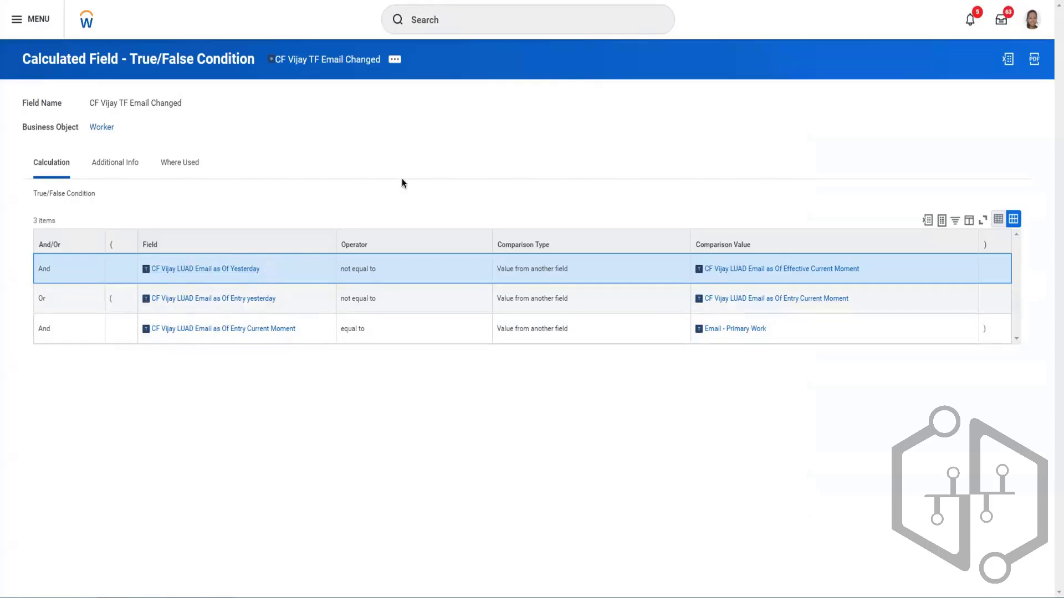
- Shorten the effective date in the Notepad scenario to "17th may" and return to the True/False condition in Workday
{"action": "key", "text": "alt+Tab"}
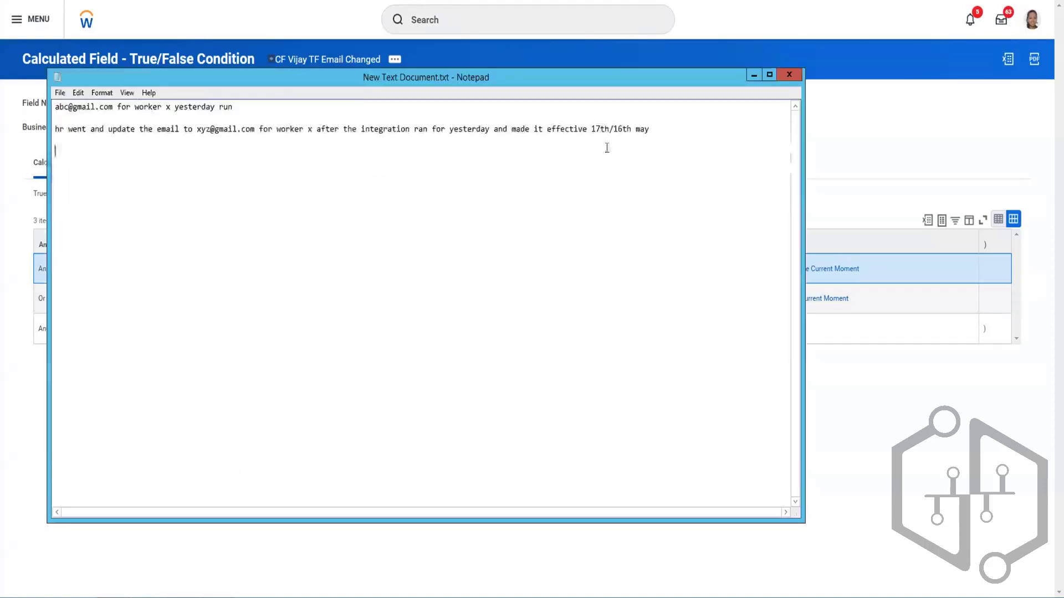
{"action": "left_click", "coordinate": [602, 130]}
{"action": "left_click", "coordinate": [631, 129]}
{"action": "key", "text": "BackSpace"}
{"action": "key", "text": "BackSpace"}
{"action": "key", "text": "BackSpace"}
{"action": "key", "text": "BackSpace"}
{"action": "key", "text": "BackSpace"}
{"action": "left_click", "coordinate": [824, 131]}
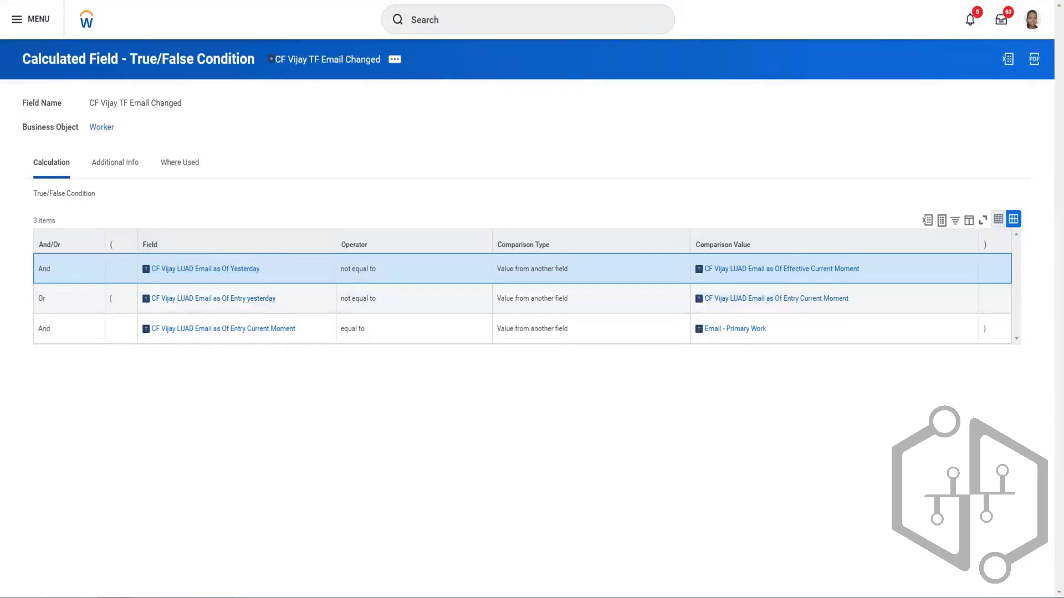
- Highlight the worker's old email address in the Notepad scenario, then return to the True/False condition
{"action": "key", "text": "alt+Tab"}
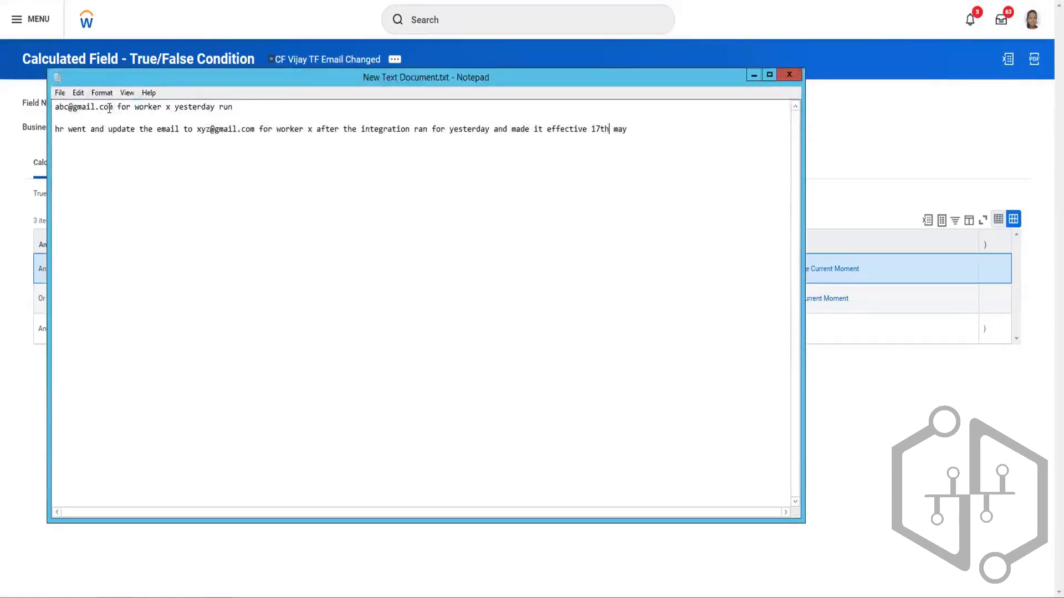
{"action": "left_click_drag", "start_coordinate": [113, 107], "coordinate": [54, 107]}
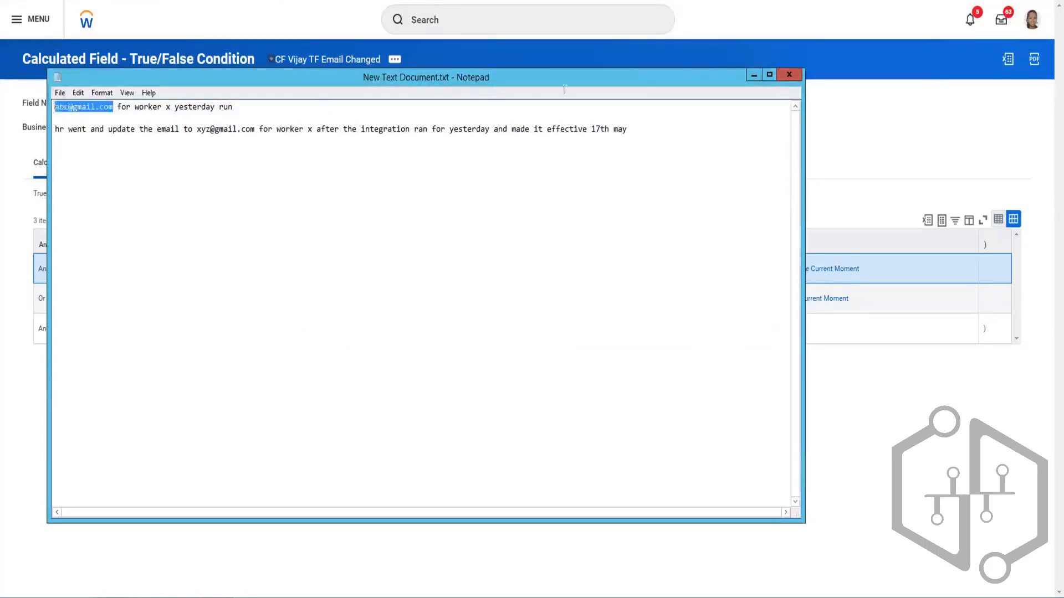
{"action": "left_click", "coordinate": [812, 109]}
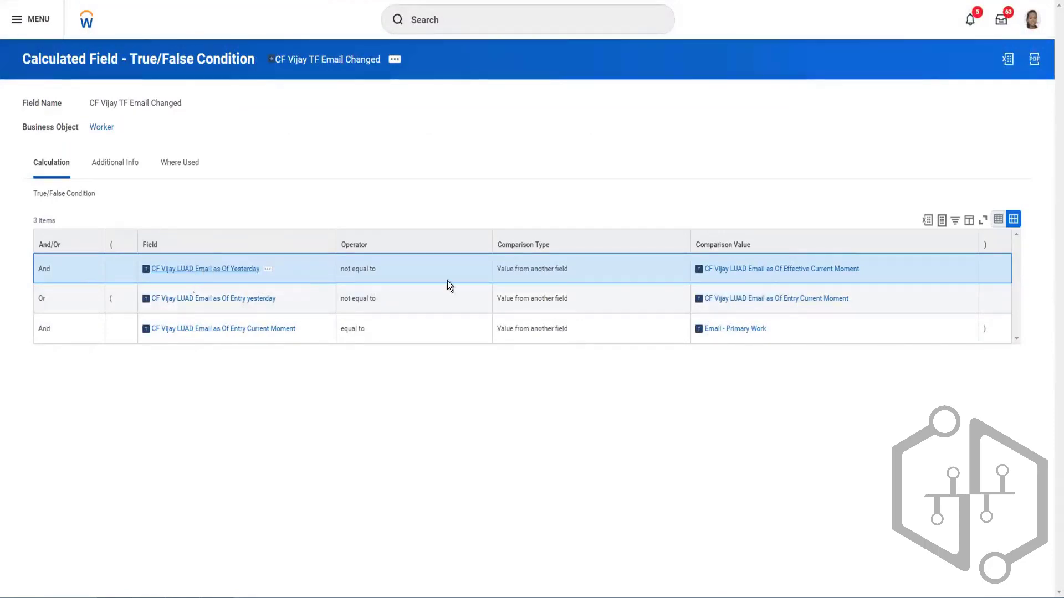
- Examine the definition of the LUAD Email as Of Effective Current Moment field, then close it
{"action": "right_click", "coordinate": [757, 274]}
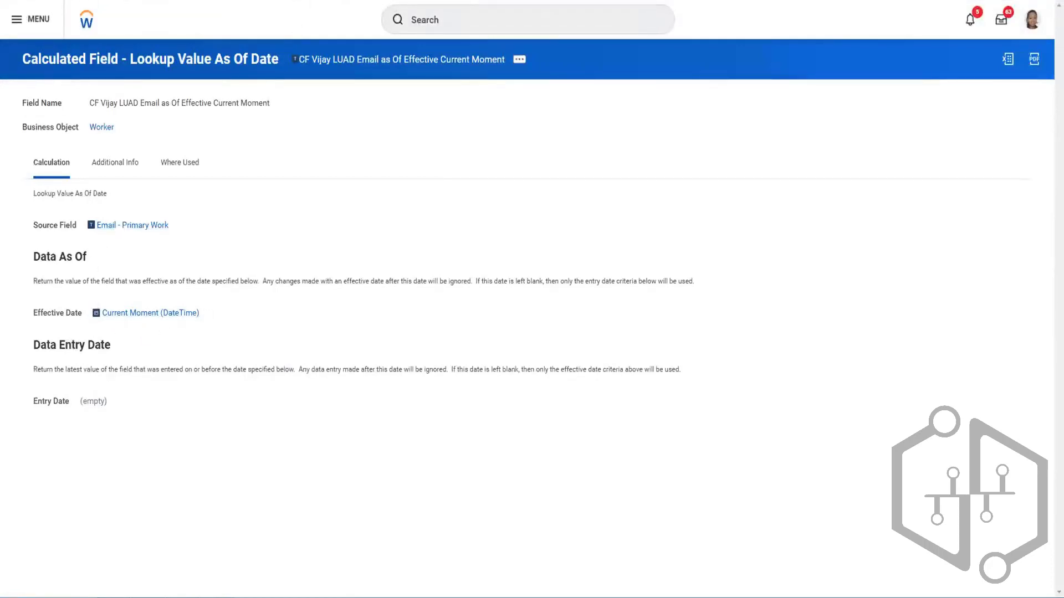
{"action": "key", "text": "ctrl+w"}
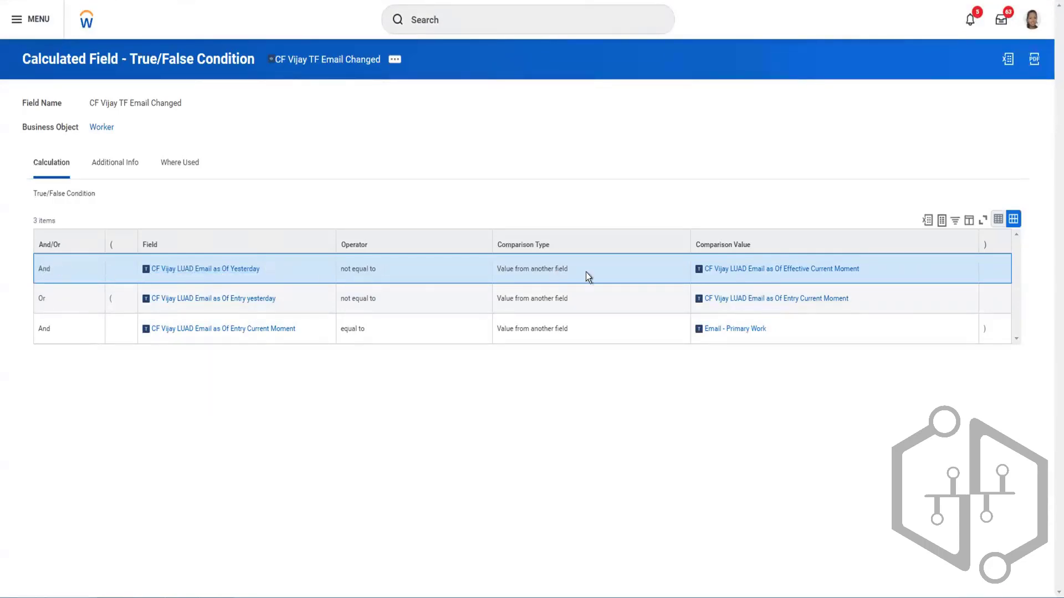
{"action": "mouse_move", "coordinate": [719, 274]}
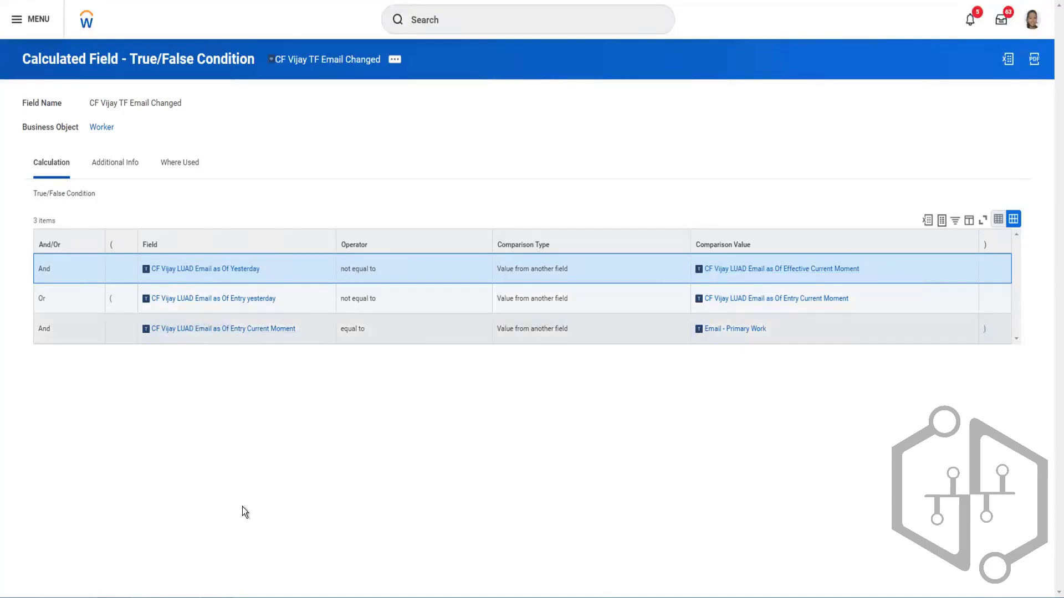
- Change the effective date in the Notepad scenario to "15th may"
{"action": "left_click", "coordinate": [223, 597]}
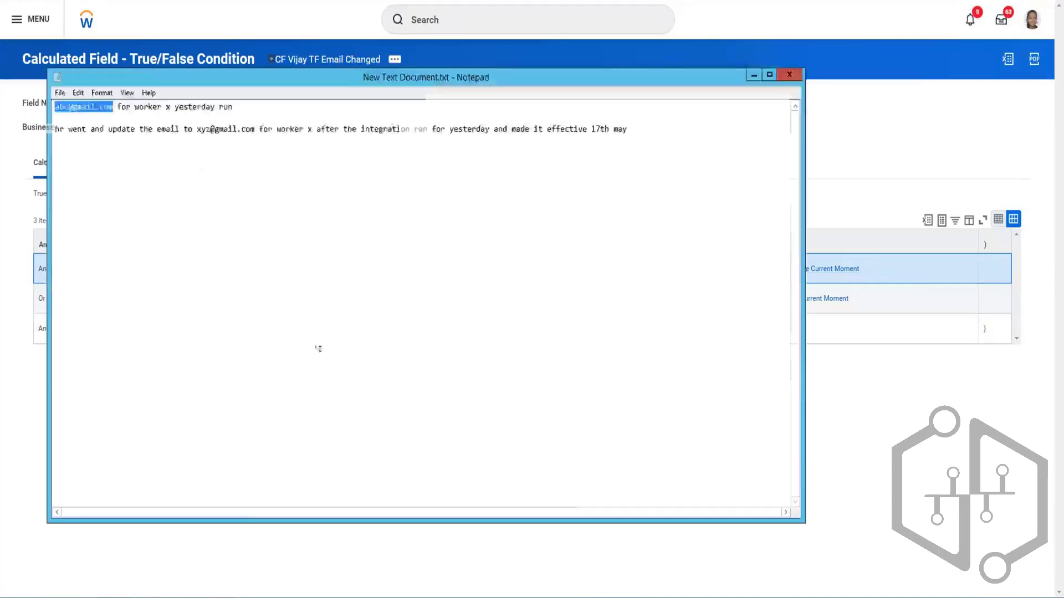
{"action": "left_click", "coordinate": [636, 127]}
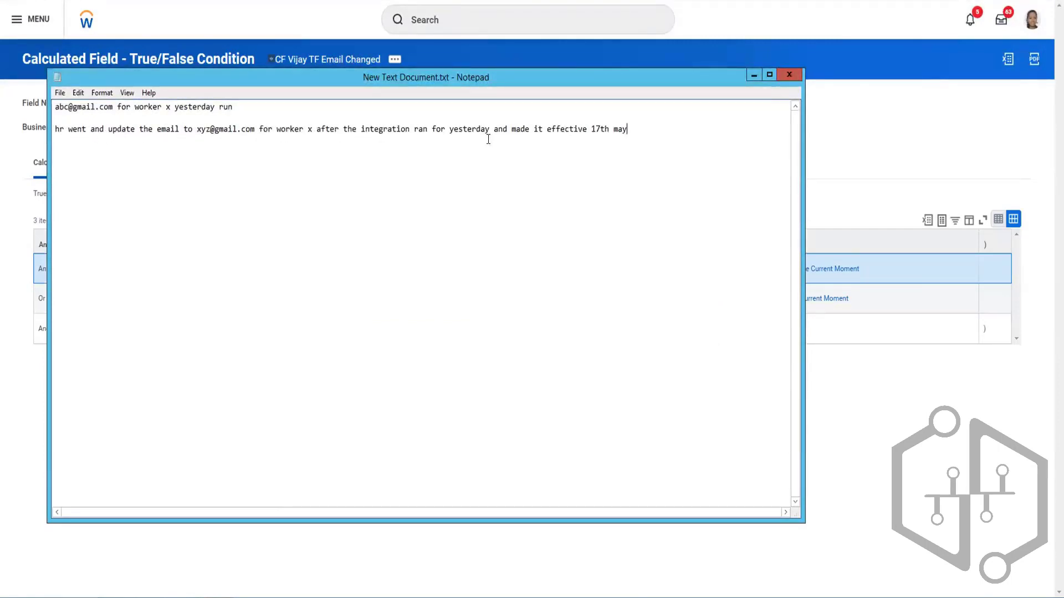
{"action": "left_click", "coordinate": [599, 128]}
{"action": "key", "text": "BackSpace"}
{"action": "type", "text": "5"}
{"action": "left_click", "coordinate": [582, 164]}
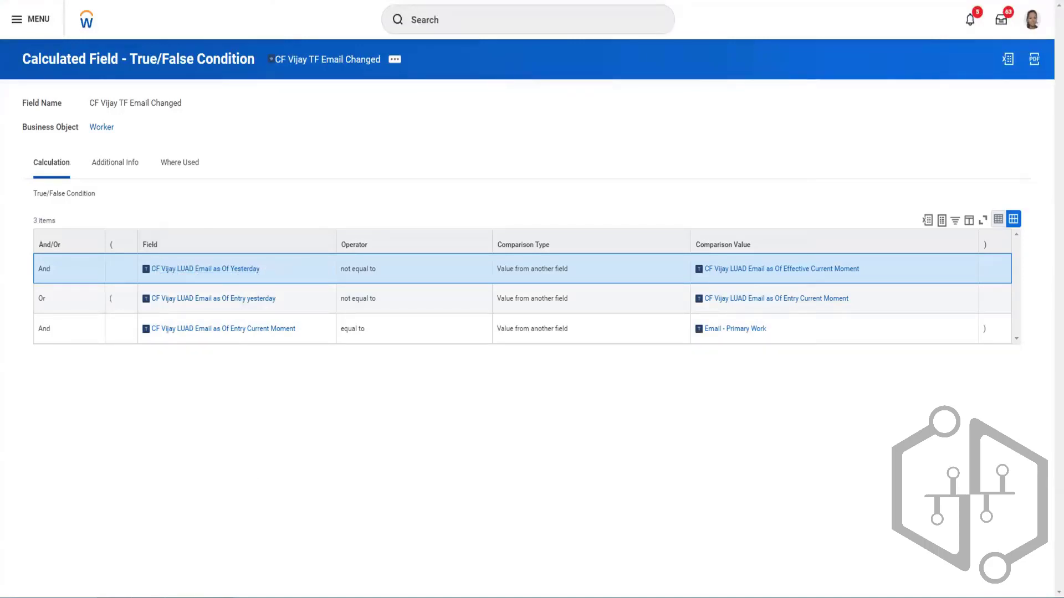
- Recheck the Notepad scenario and the source field of the LUAD Email as Of Yesterday calculated field
{"action": "left_click", "coordinate": [236, 596]}
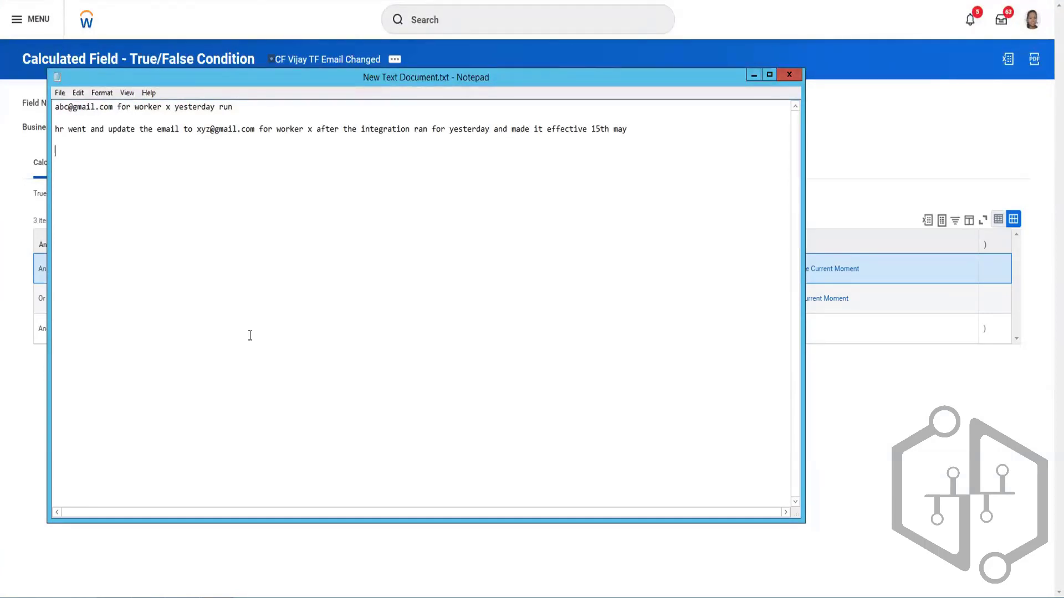
{"action": "left_click", "coordinate": [257, 52]}
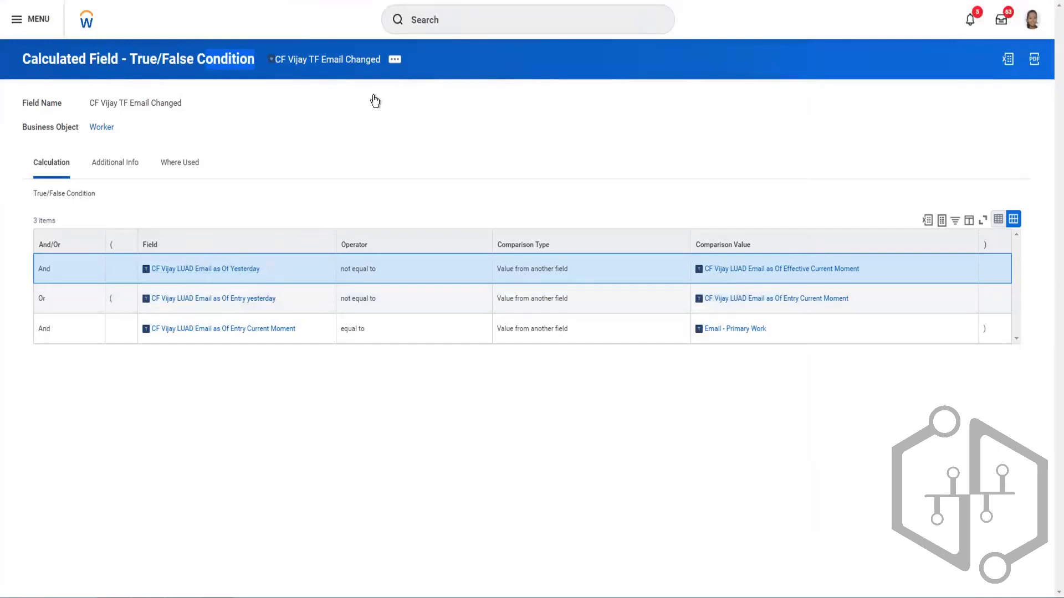
{"action": "key", "text": "ctrl+Tab"}
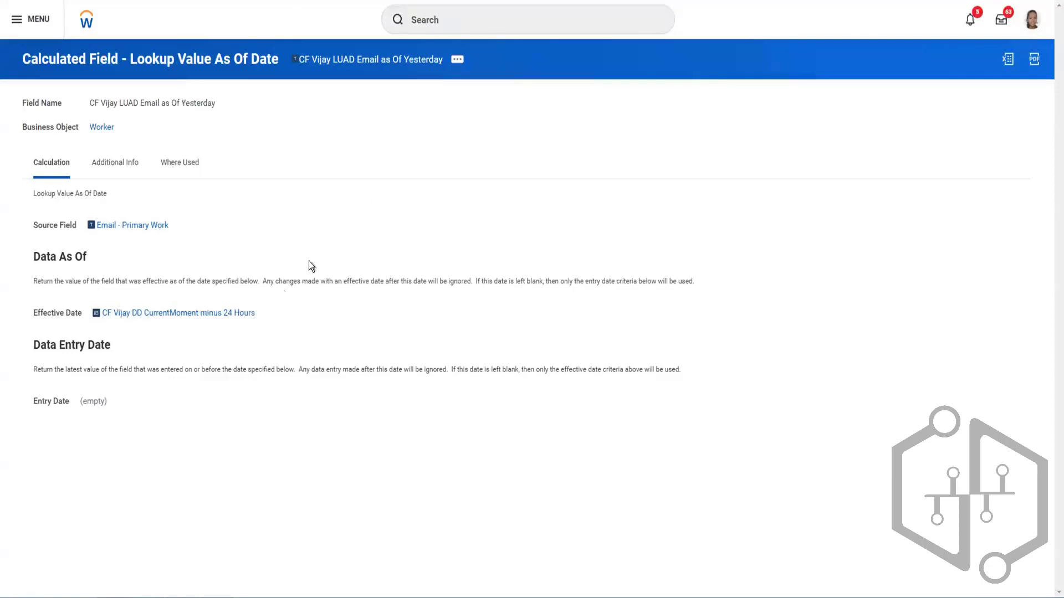
- Highlight the 15th may effective date and the new email address in the Notepad scenario
{"action": "mouse_move", "coordinate": [129, 230]}
{"action": "key", "text": "alt+Tab"}
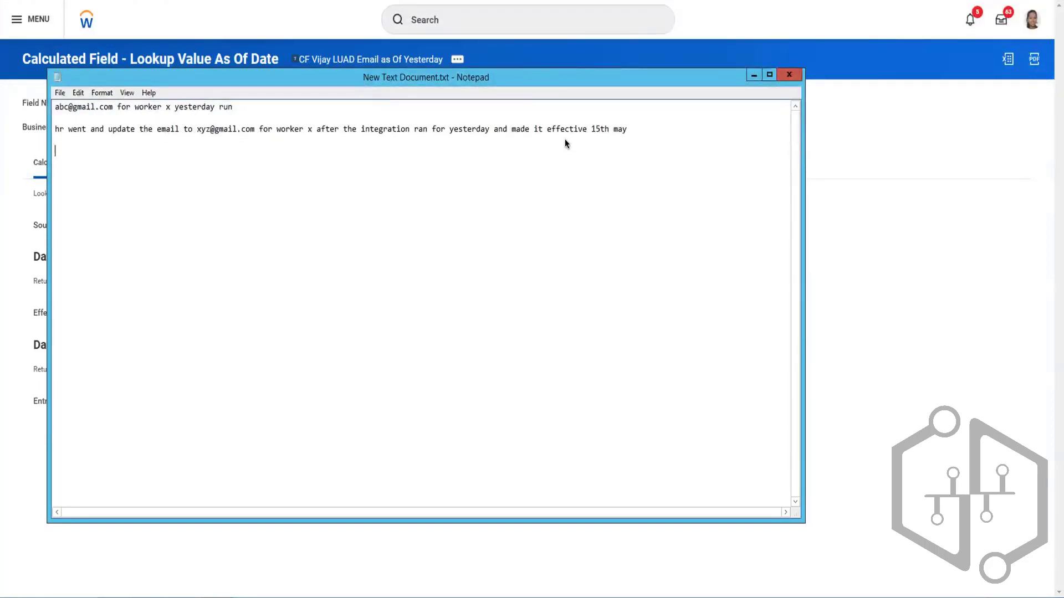
{"action": "left_click_drag", "start_coordinate": [591, 128], "coordinate": [602, 141]}
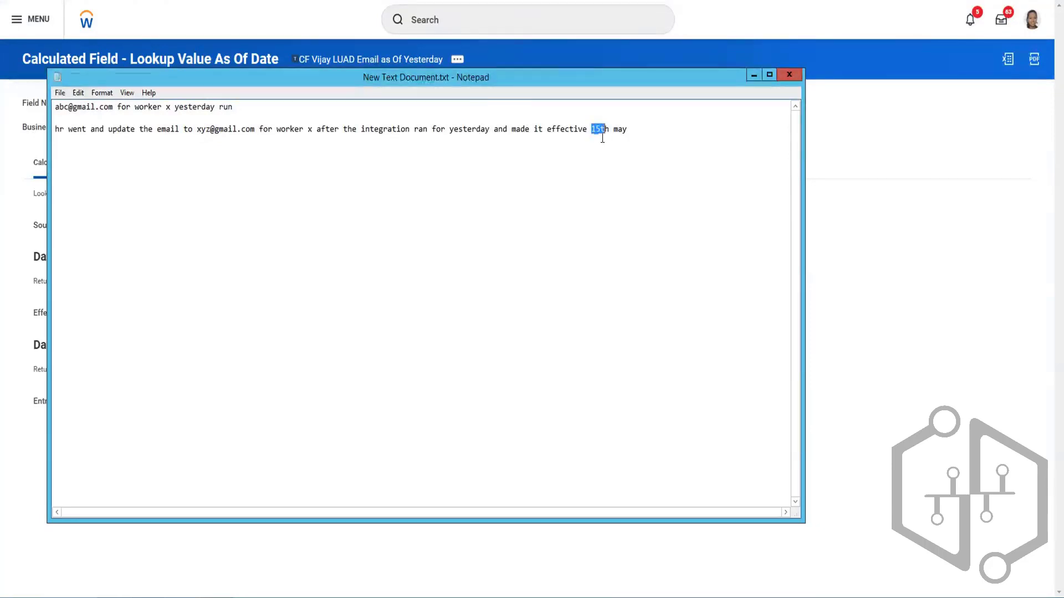
{"action": "left_click", "coordinate": [602, 128]}
{"action": "double_click", "coordinate": [602, 129]}
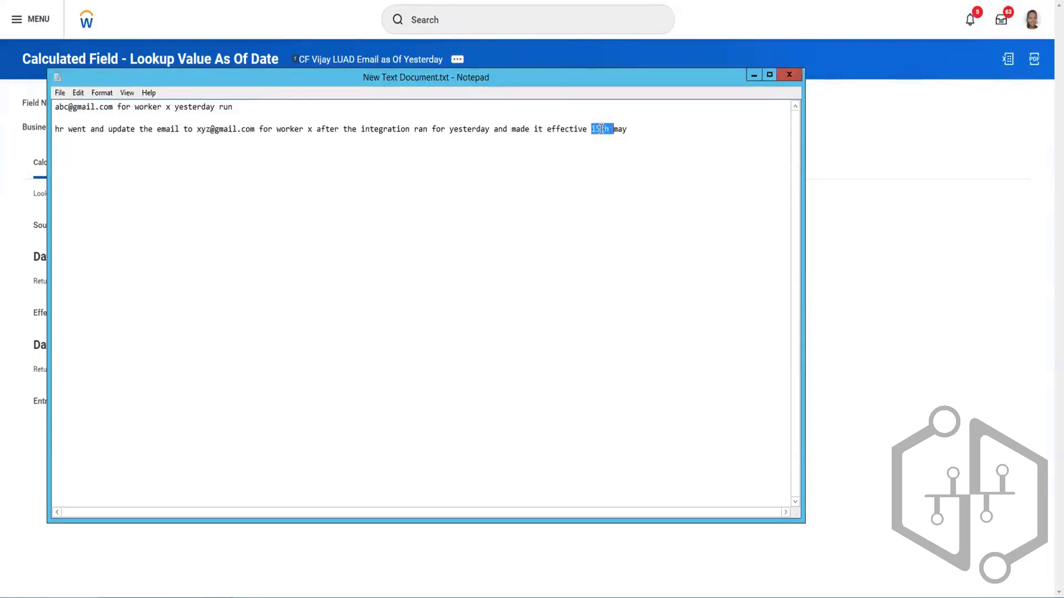
{"action": "left_click", "coordinate": [598, 129]}
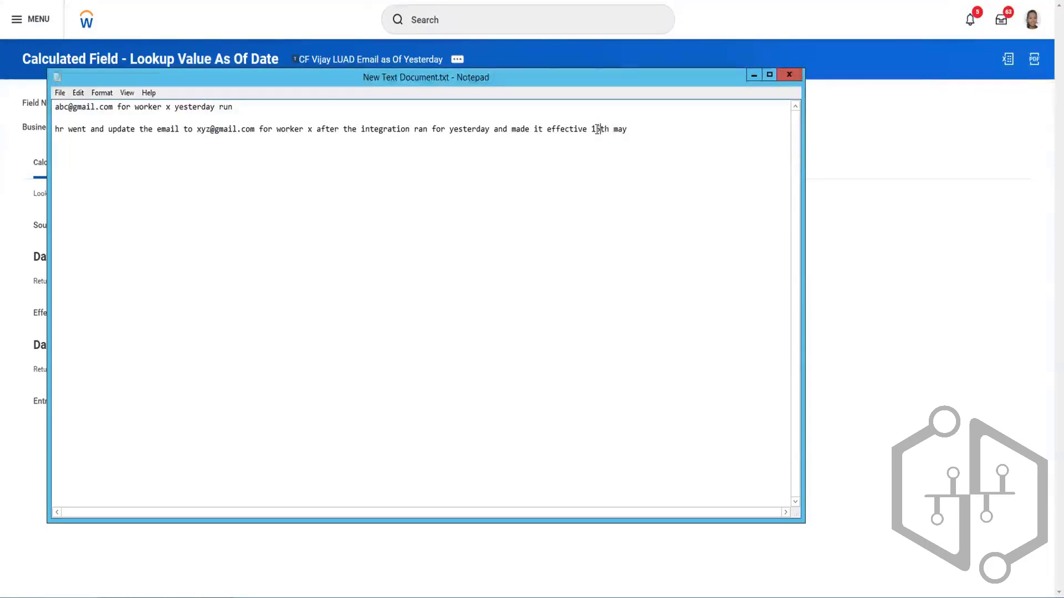
{"action": "left_click_drag", "start_coordinate": [598, 129], "coordinate": [587, 129]}
{"action": "left_click", "coordinate": [270, 153]}
{"action": "left_click_drag", "start_coordinate": [197, 129], "coordinate": [247, 128]}
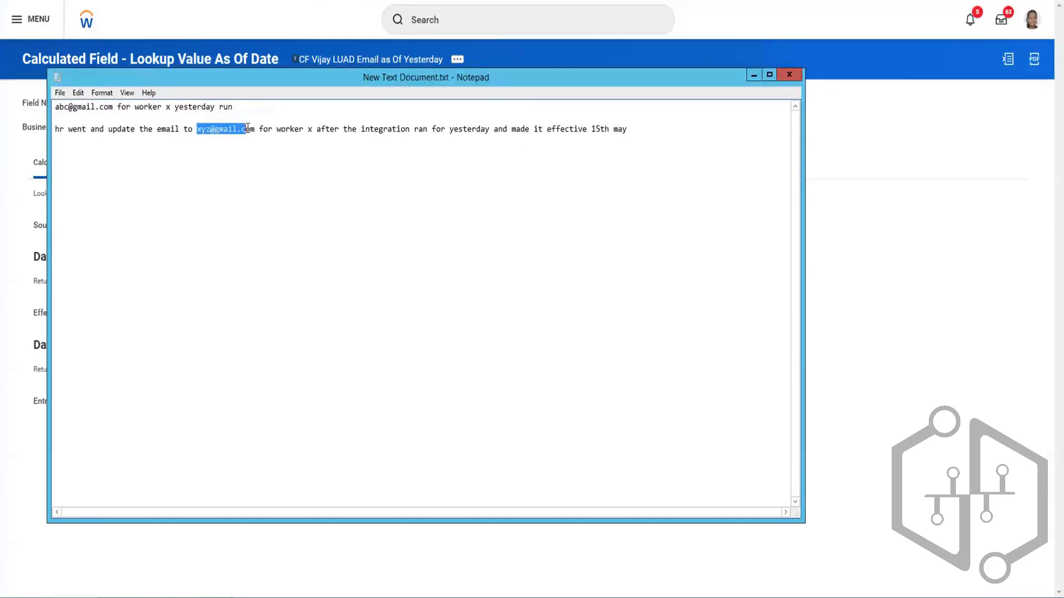
- Open the LUAD Email as Of Entry yesterday field from the True/False condition and examine its entry date setting
{"action": "left_click", "coordinate": [304, 19]}
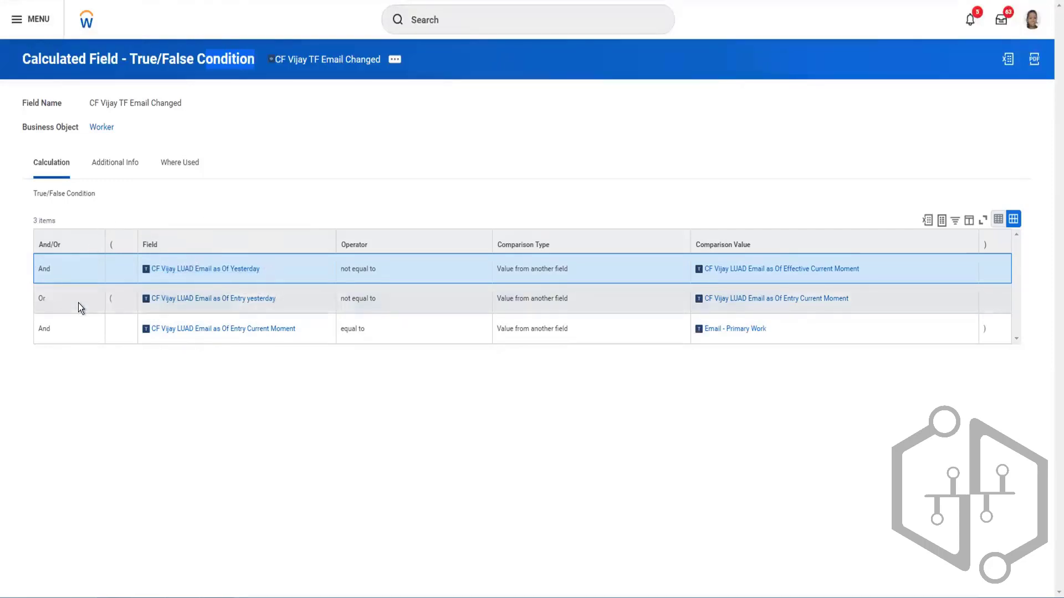
{"action": "right_click", "coordinate": [206, 301]}
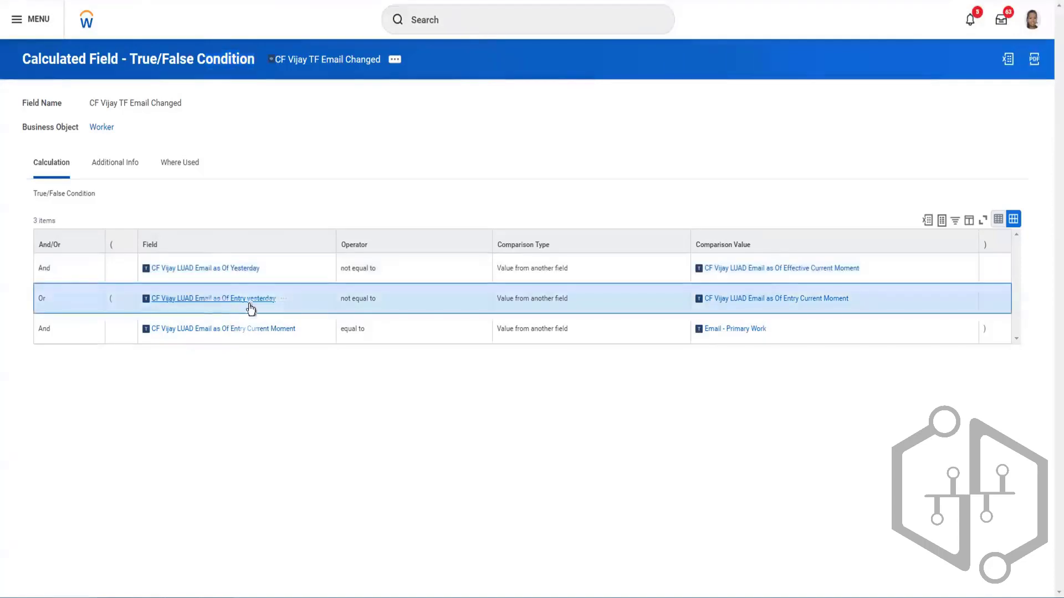
{"action": "left_click", "coordinate": [238, 311]}
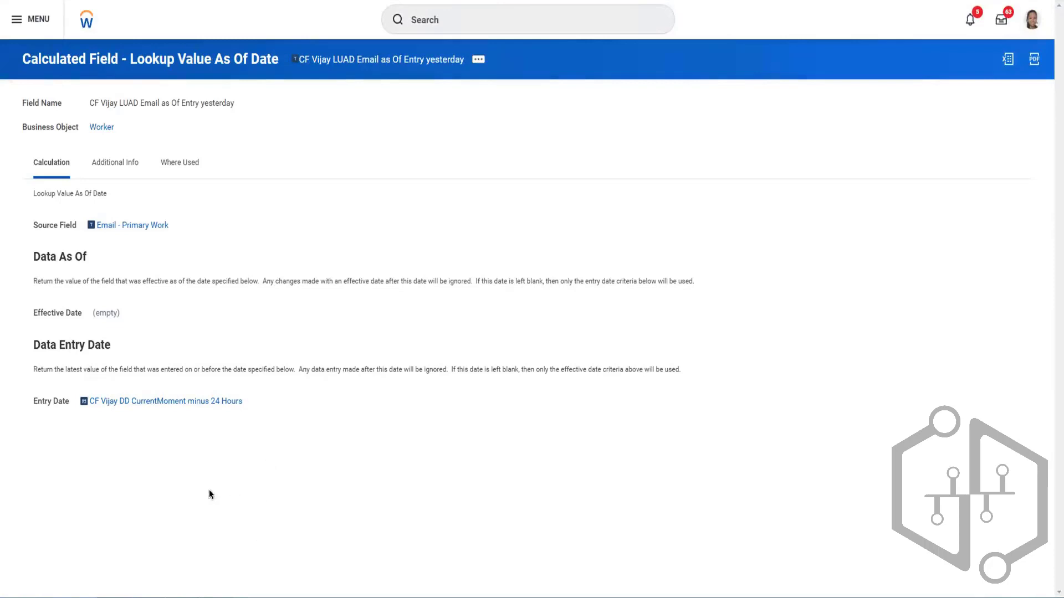
- Review the old email address from yesterday's run in the Notepad scenario against the entry-date lookup
{"action": "left_click", "coordinate": [216, 597]}
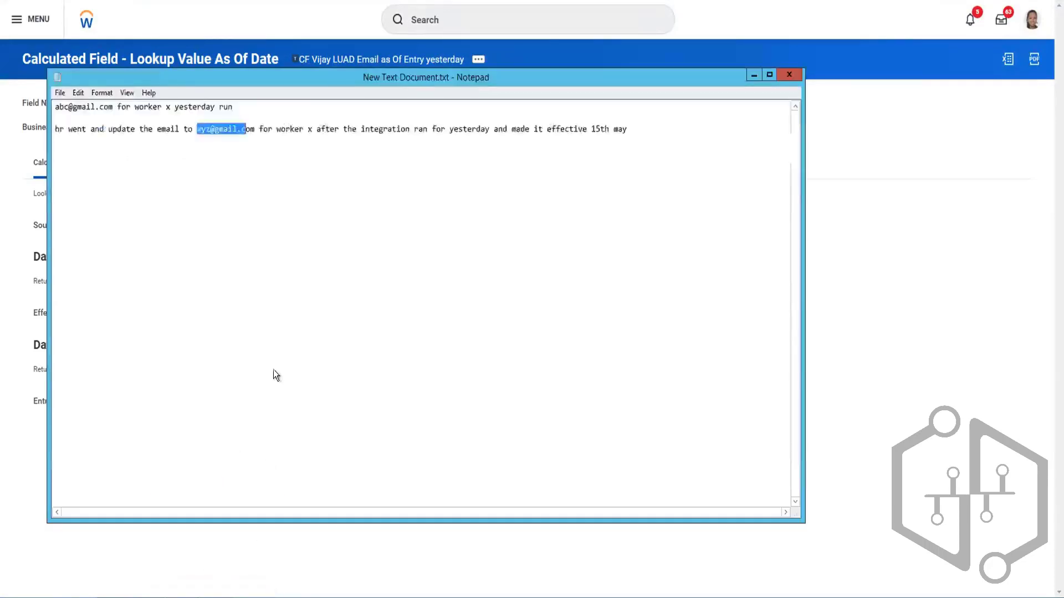
{"action": "left_click", "coordinate": [161, 159]}
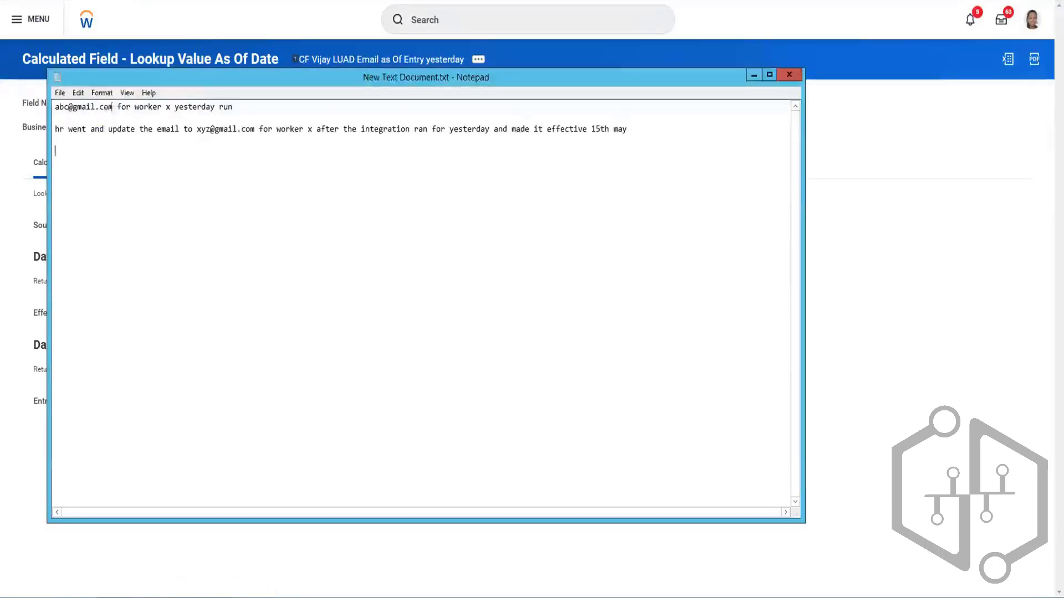
{"action": "left_click_drag", "start_coordinate": [113, 107], "coordinate": [54, 108]}
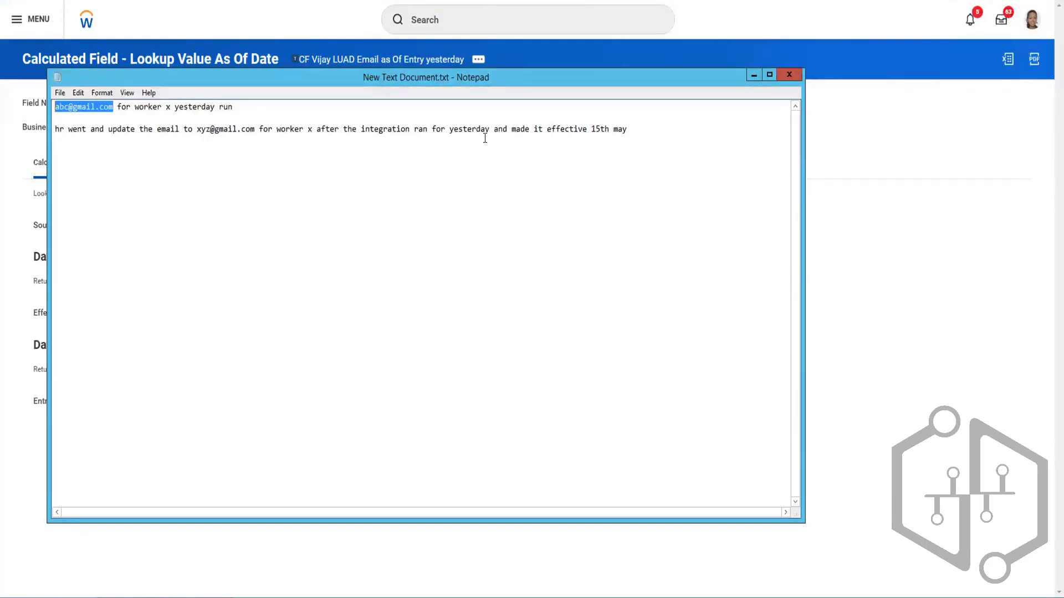
{"action": "left_click", "coordinate": [124, 115]}
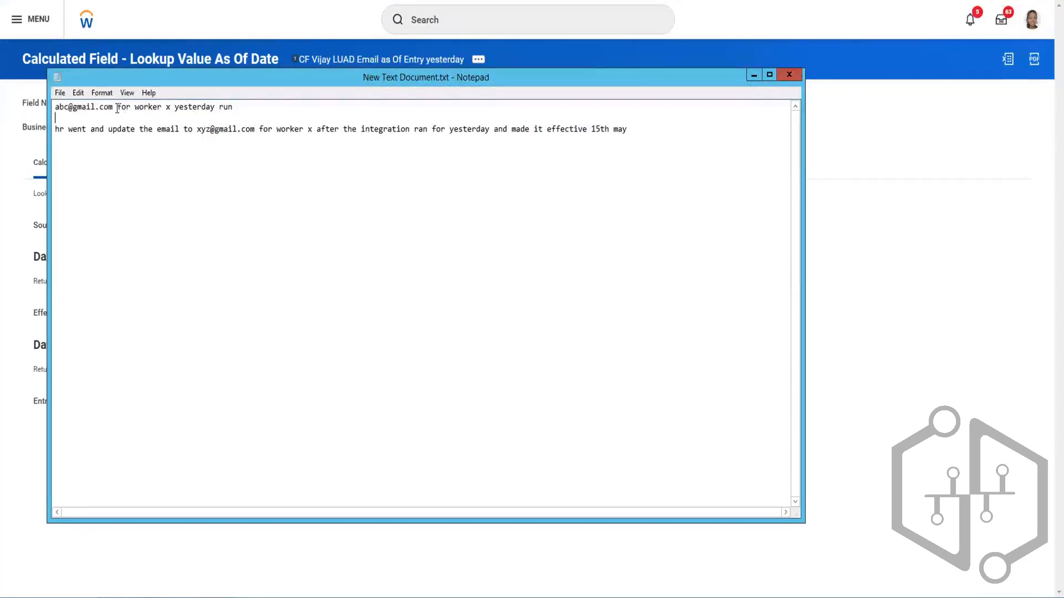
- Highlight the old email address in the Notepad scenario and close the note
{"action": "left_click_drag", "start_coordinate": [118, 107], "coordinate": [47, 107]}
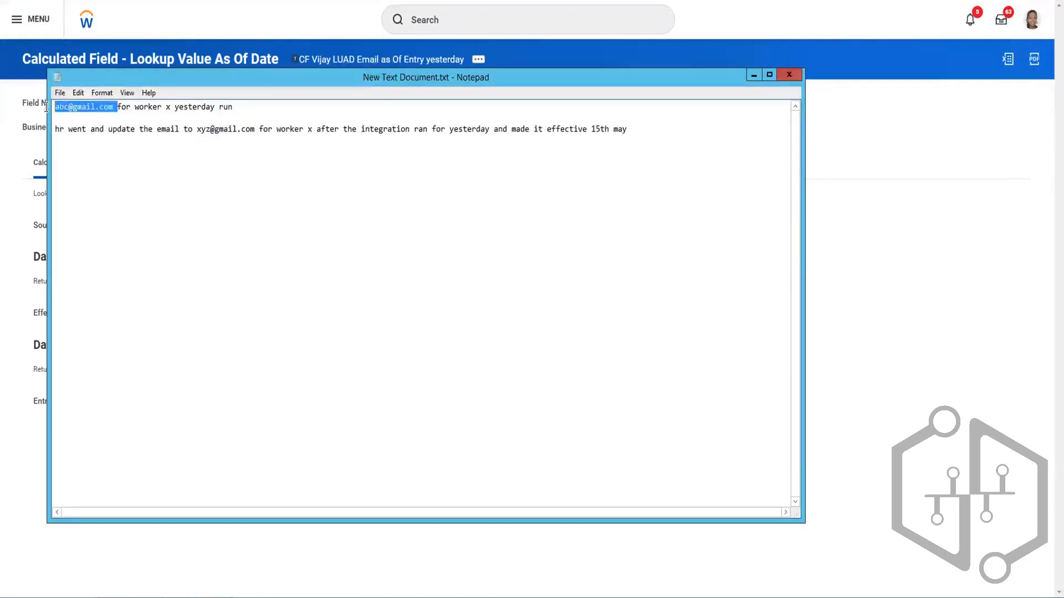
{"action": "left_click", "coordinate": [115, 109]}
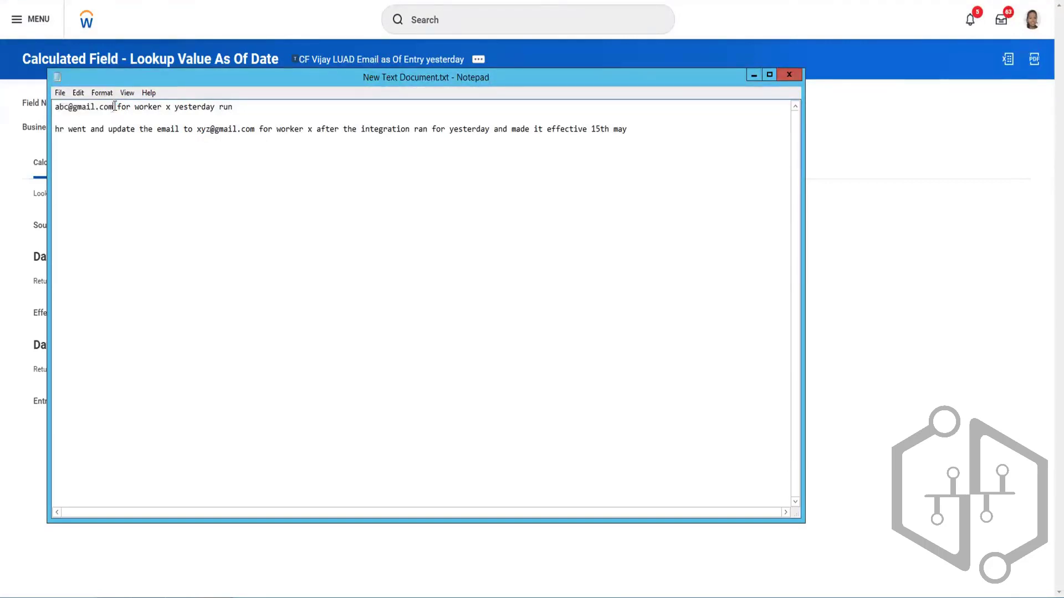
{"action": "left_click_drag", "start_coordinate": [114, 107], "coordinate": [54, 107]}
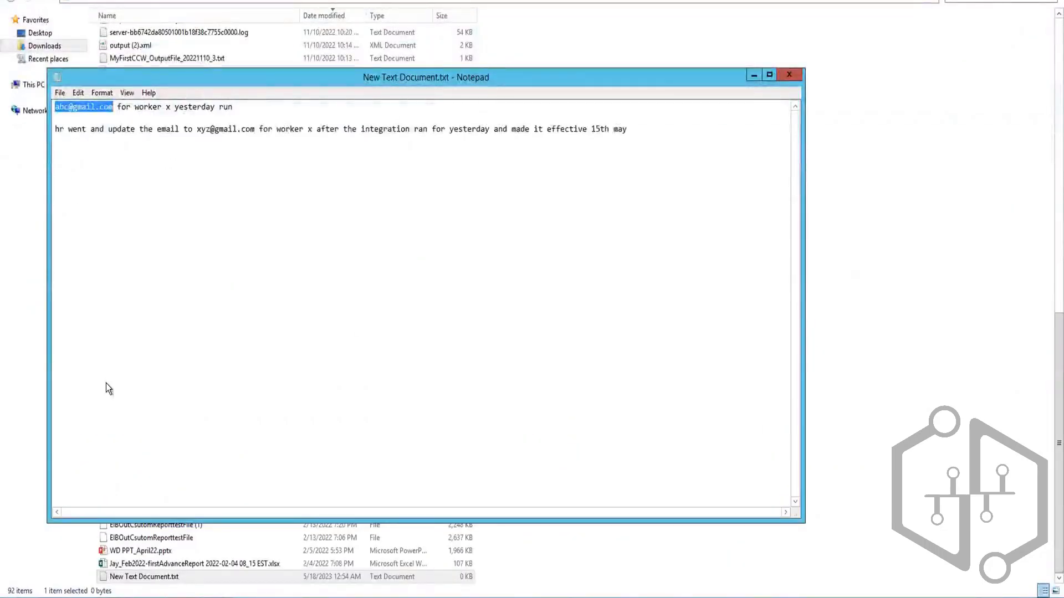
{"action": "left_click", "coordinate": [789, 74]}
{"action": "left_click", "coordinate": [552, 297]}
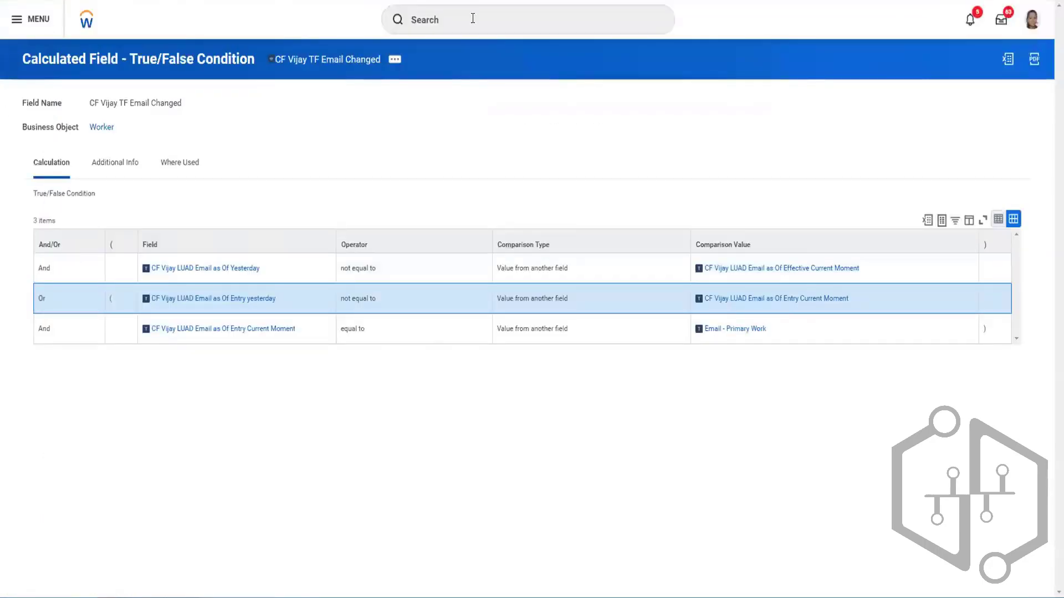
- Search for "cre eib" and open the Create EIB task
{"action": "left_click", "coordinate": [473, 18]}
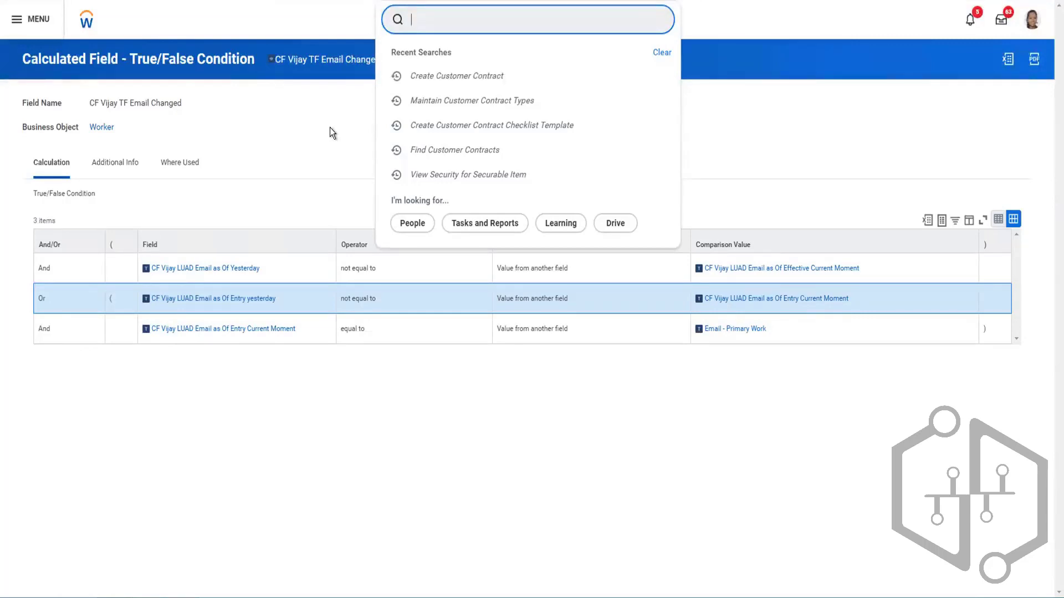
{"action": "left_click", "coordinate": [314, 21]}
{"action": "left_click", "coordinate": [445, 20]}
{"action": "type", "text": "cre eib"}
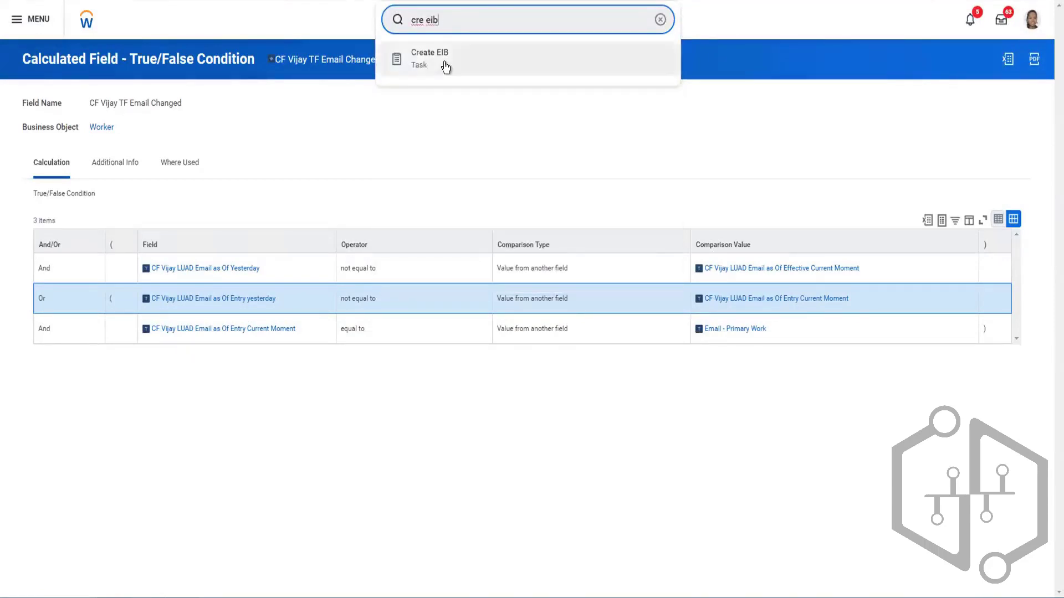
{"action": "left_click", "coordinate": [444, 66]}
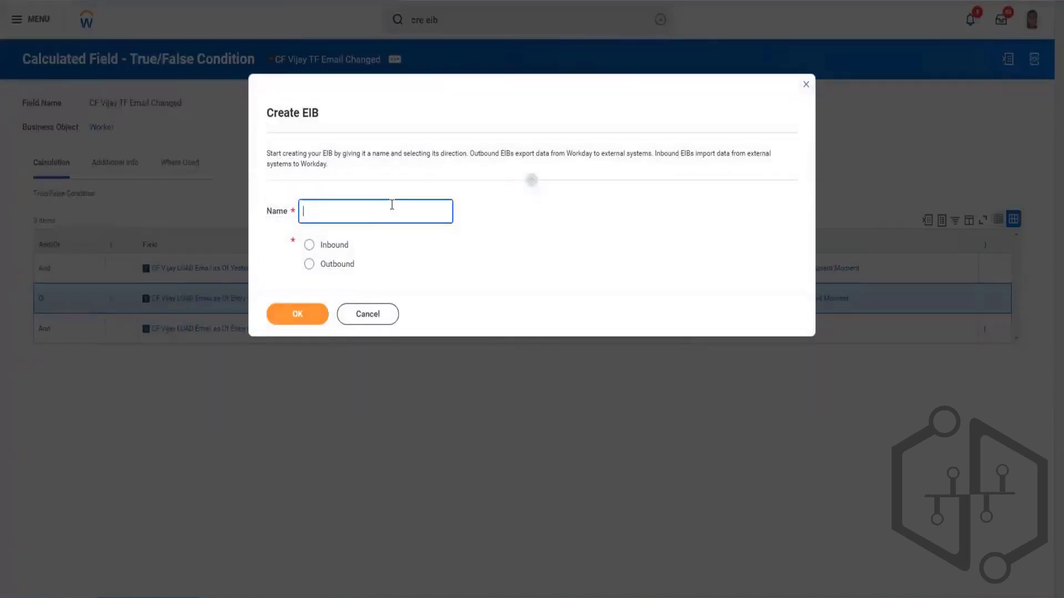
- Name the new EIB with EIB Outbound, the person's first name and May 2023 Custom report, and create it as Outbound
{"action": "type", "text": "EIB Outboound Vijuy"}
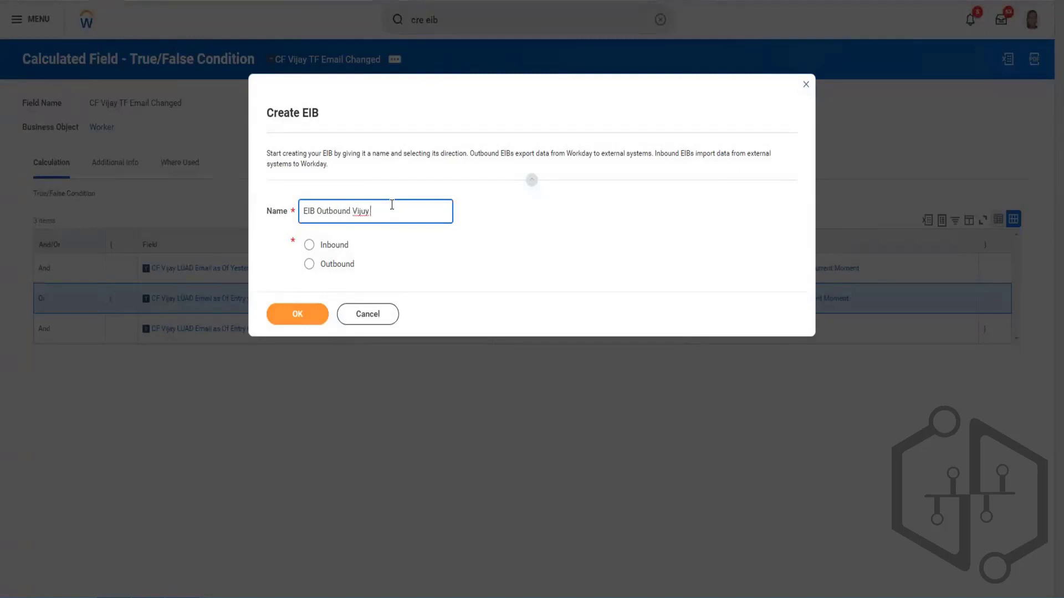
{"action": "key", "text": "BackSpace"}
{"action": "key", "text": "BackSpace"}
{"action": "key", "text": "BackSpace"}
{"action": "type", "text": "jay May 2023 Custom report"}
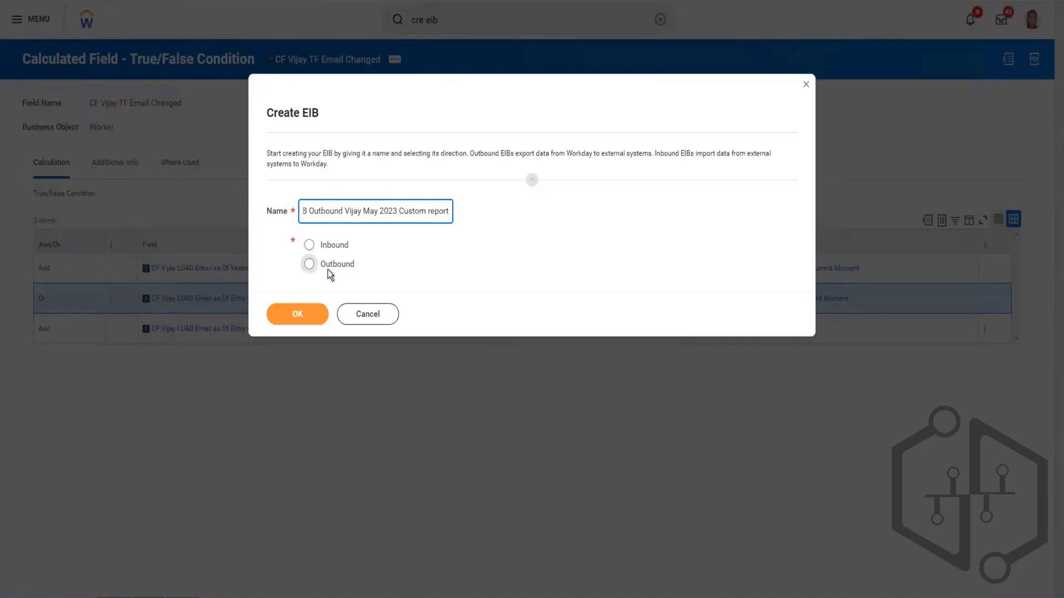
{"action": "left_click", "coordinate": [309, 264]}
{"action": "left_click", "coordinate": [298, 313]}
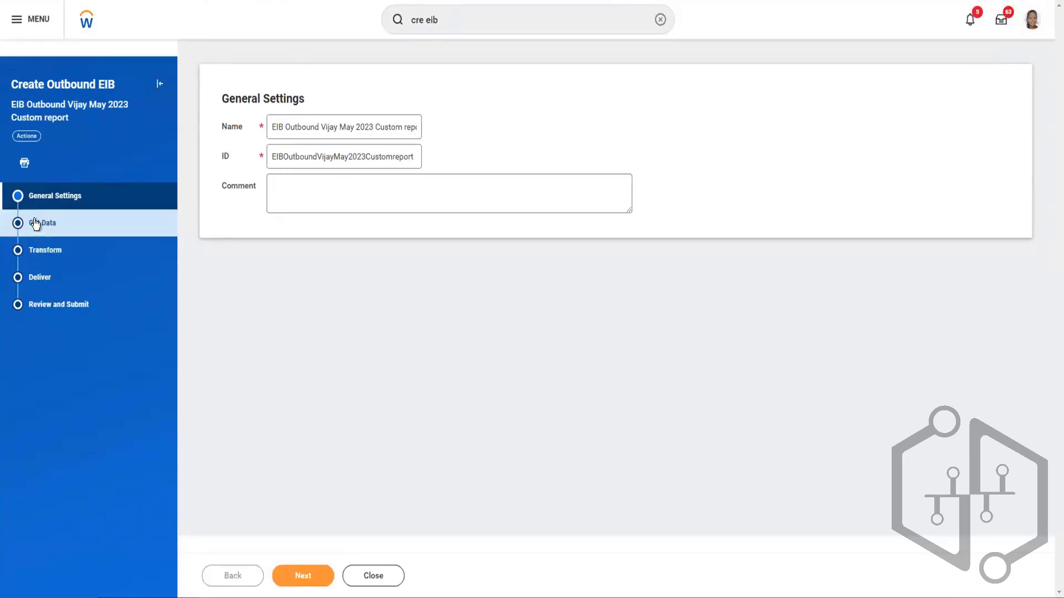
- Open the EIB's Get Data stage and review the available data source types
{"action": "left_click", "coordinate": [60, 227]}
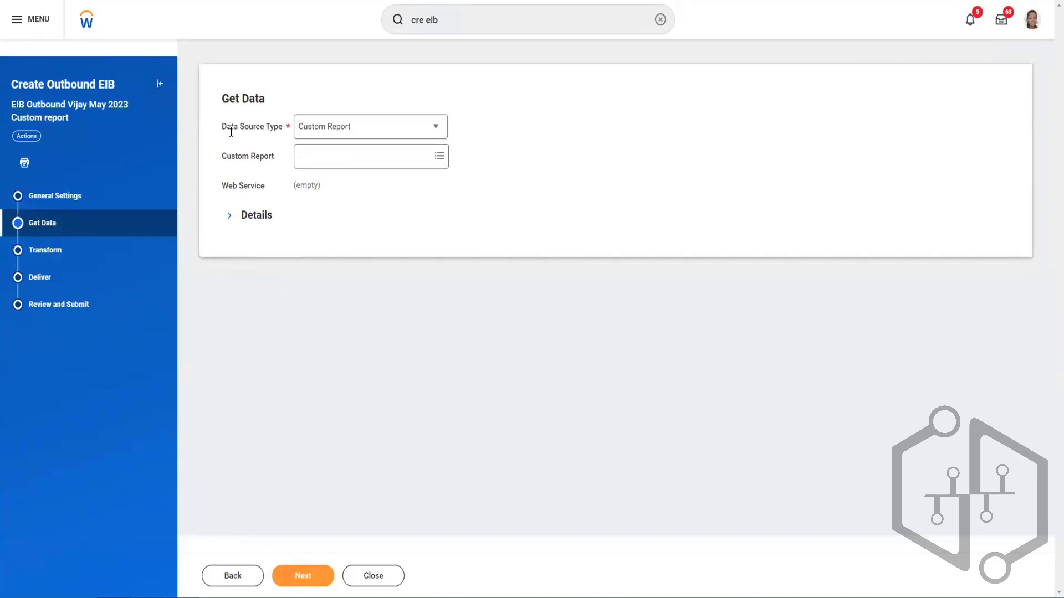
{"action": "left_click", "coordinate": [361, 134]}
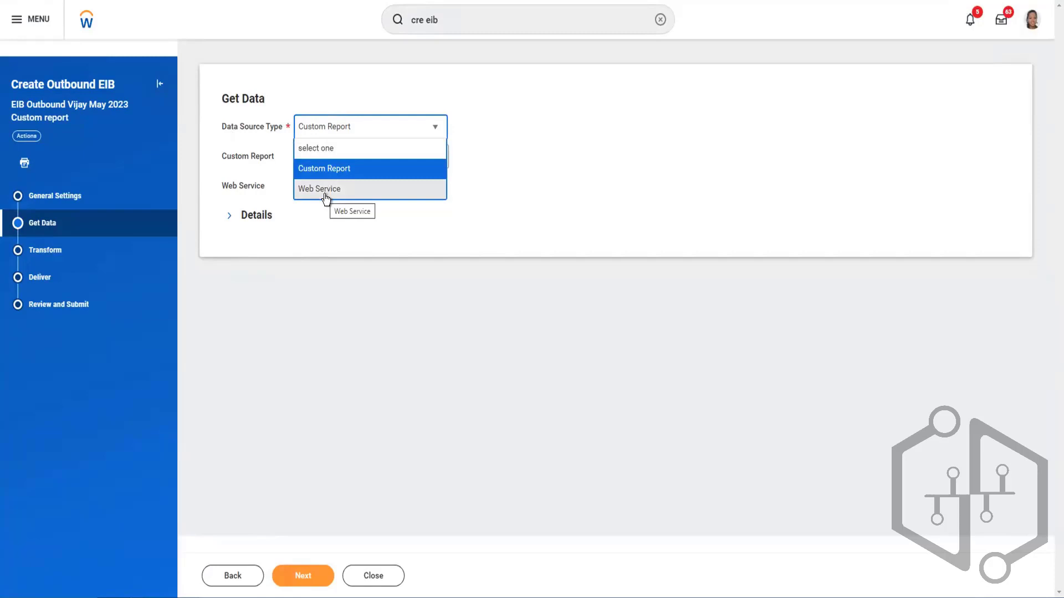
{"action": "left_click", "coordinate": [527, 126]}
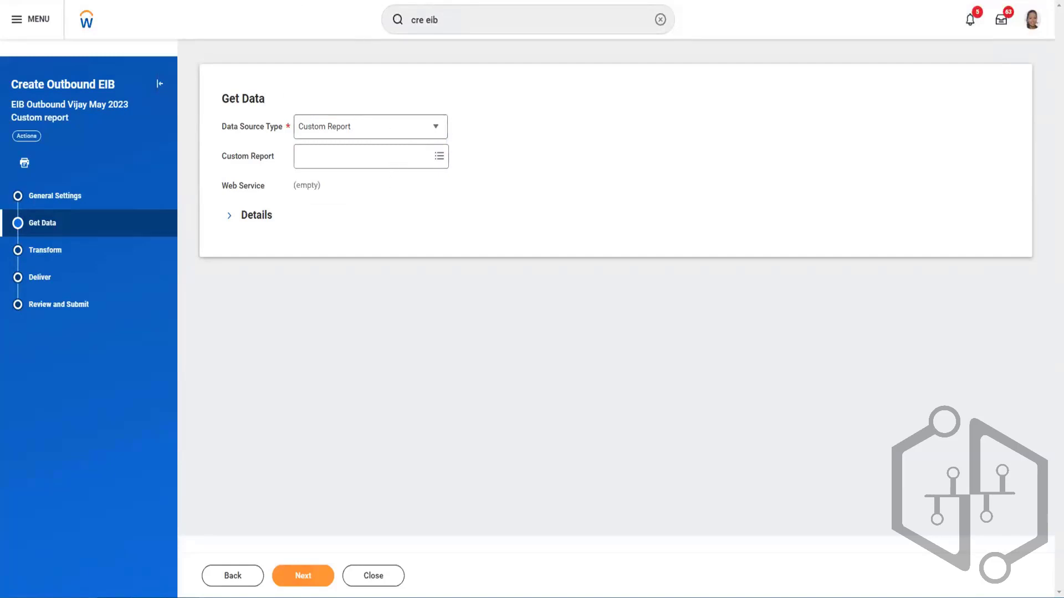
- Try Web Service as the data source type, examine its lookup choices, and return the type to Custom Report
{"action": "left_click", "coordinate": [380, 126]}
{"action": "left_click", "coordinate": [334, 185]}
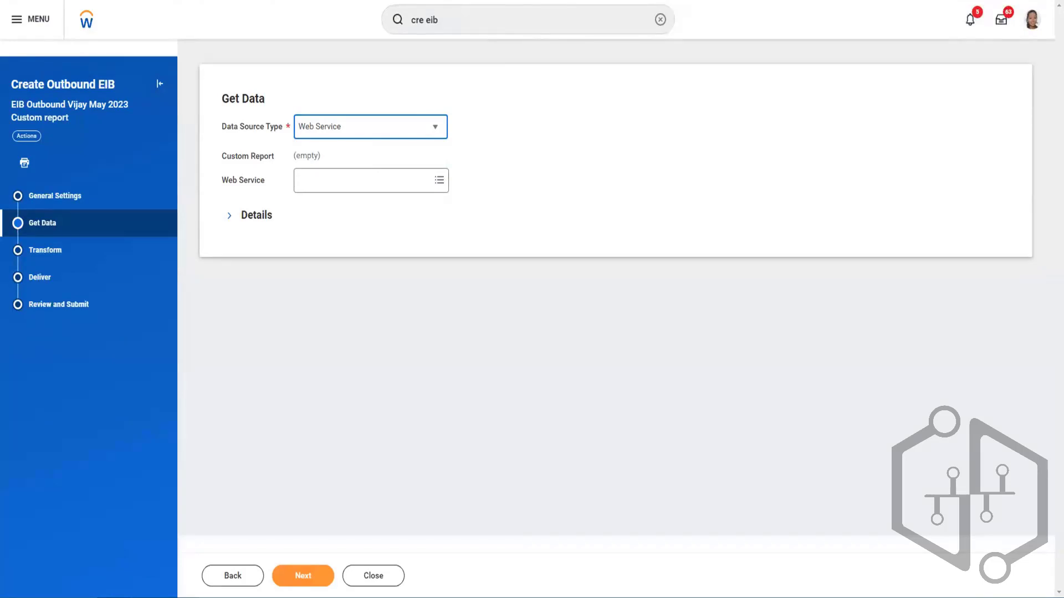
{"action": "left_click", "coordinate": [401, 182]}
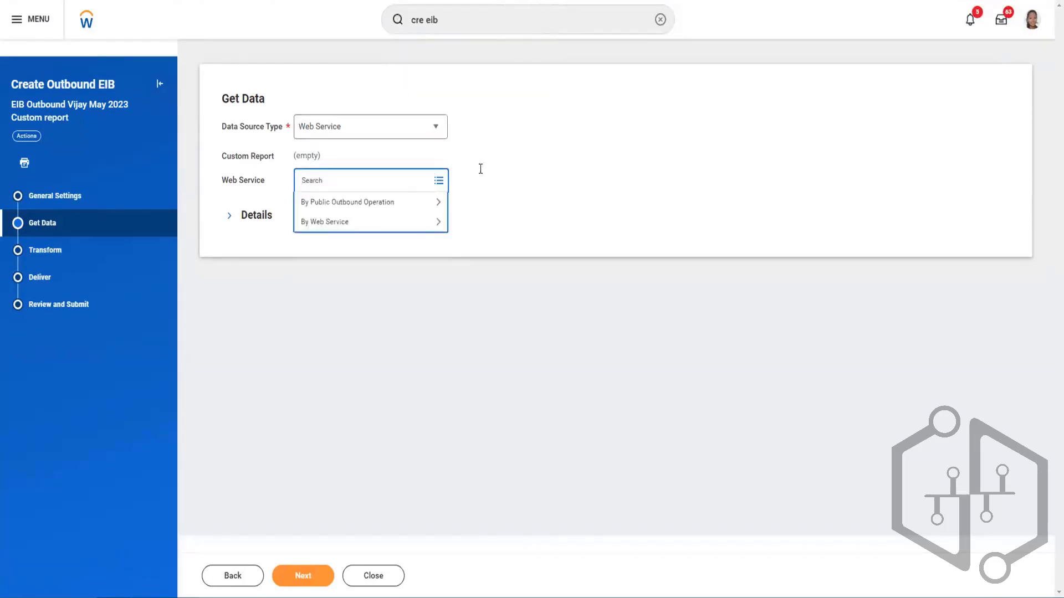
{"action": "left_click", "coordinate": [528, 149]}
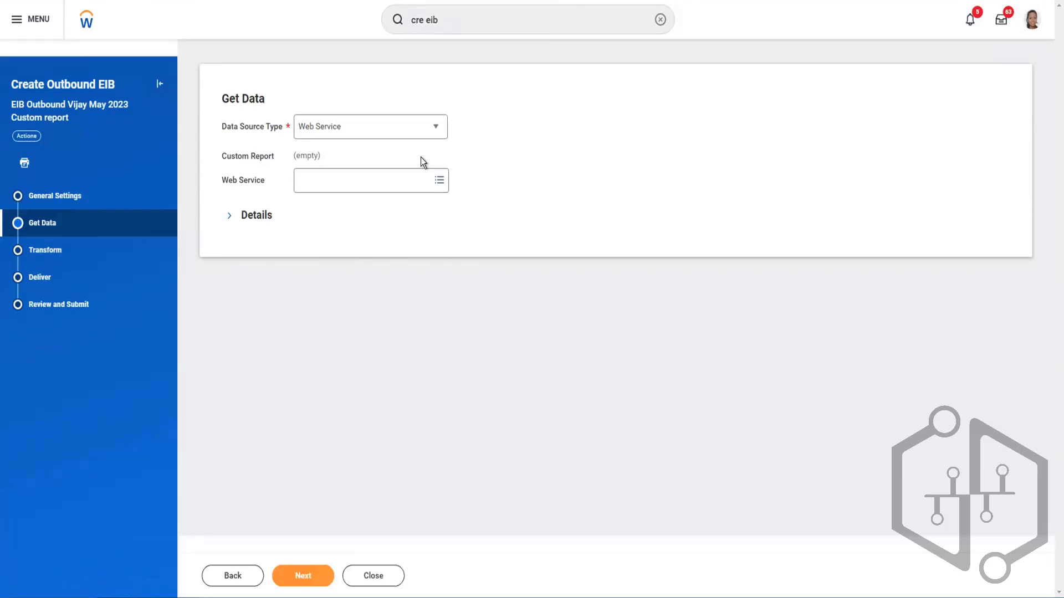
{"action": "left_click", "coordinate": [369, 131]}
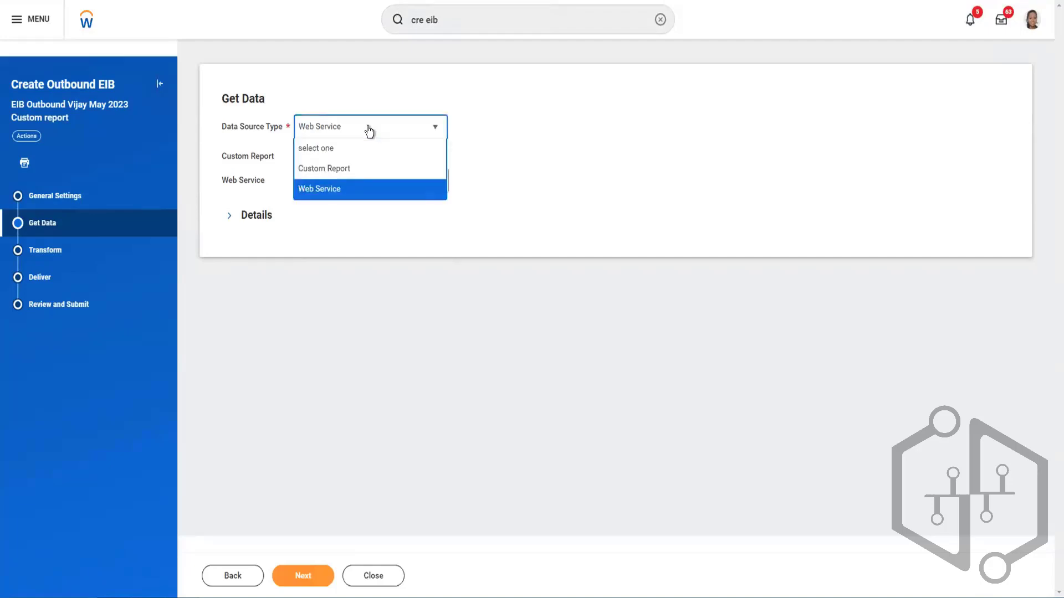
{"action": "left_click", "coordinate": [351, 168]}
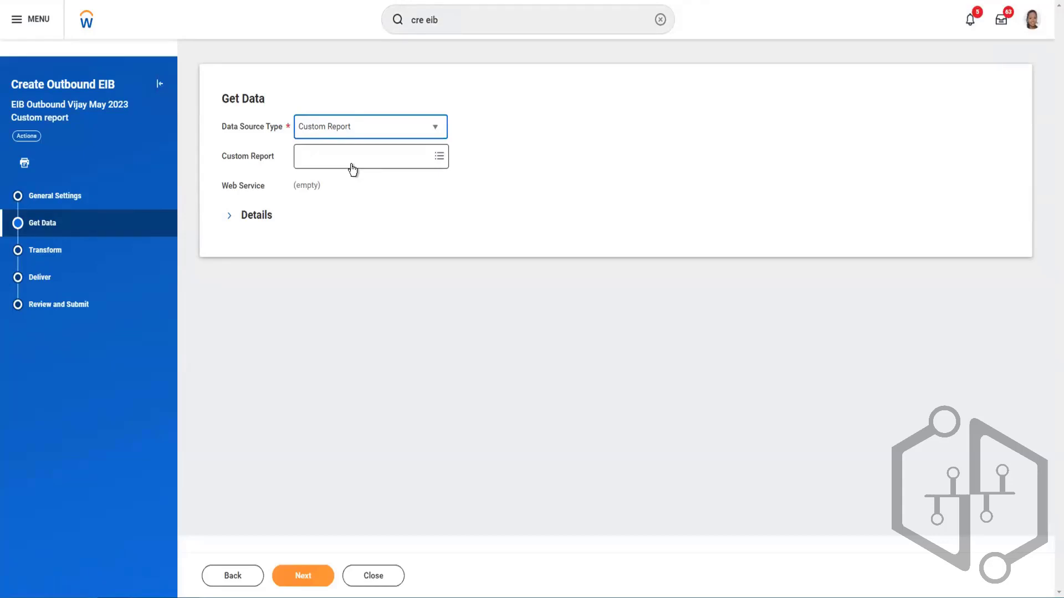
{"action": "left_click", "coordinate": [352, 130]}
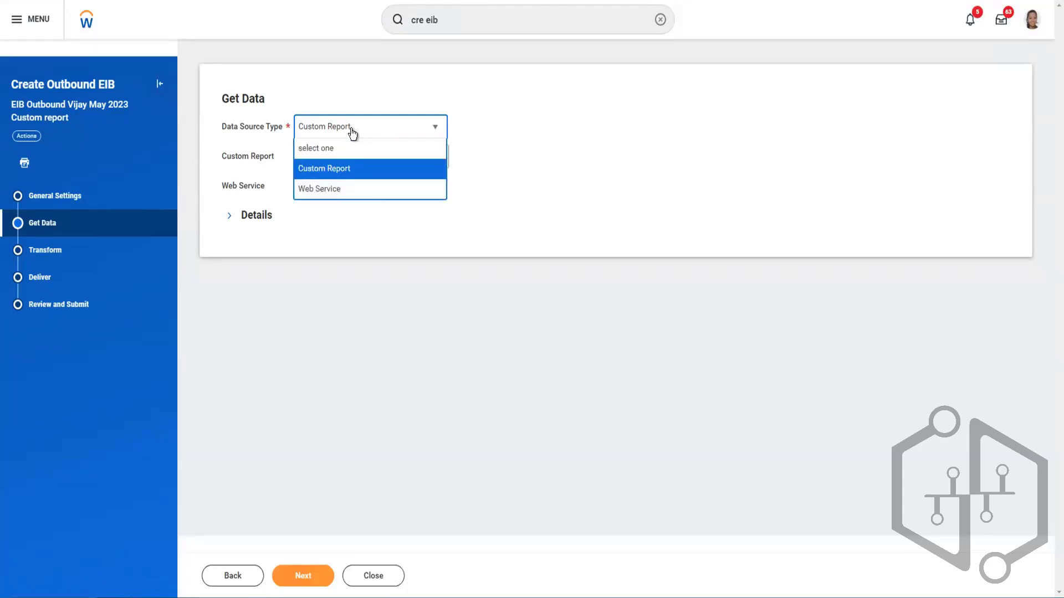
{"action": "left_click", "coordinate": [531, 155]}
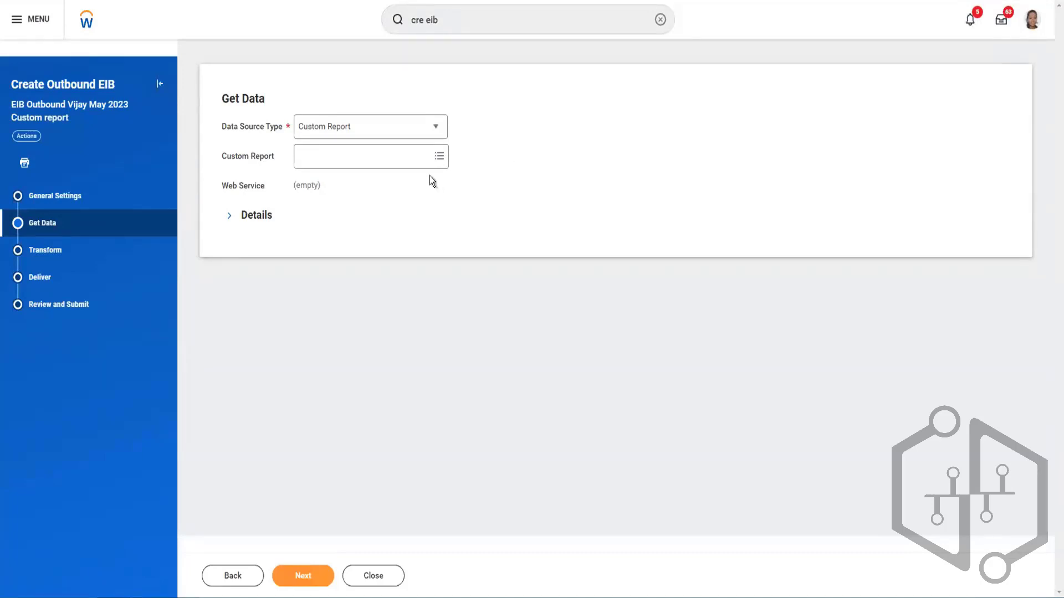
- Search for the May reports and select the Advance Report All Worker - May 10 report as the EIB's custom report
{"action": "left_click", "coordinate": [417, 156]}
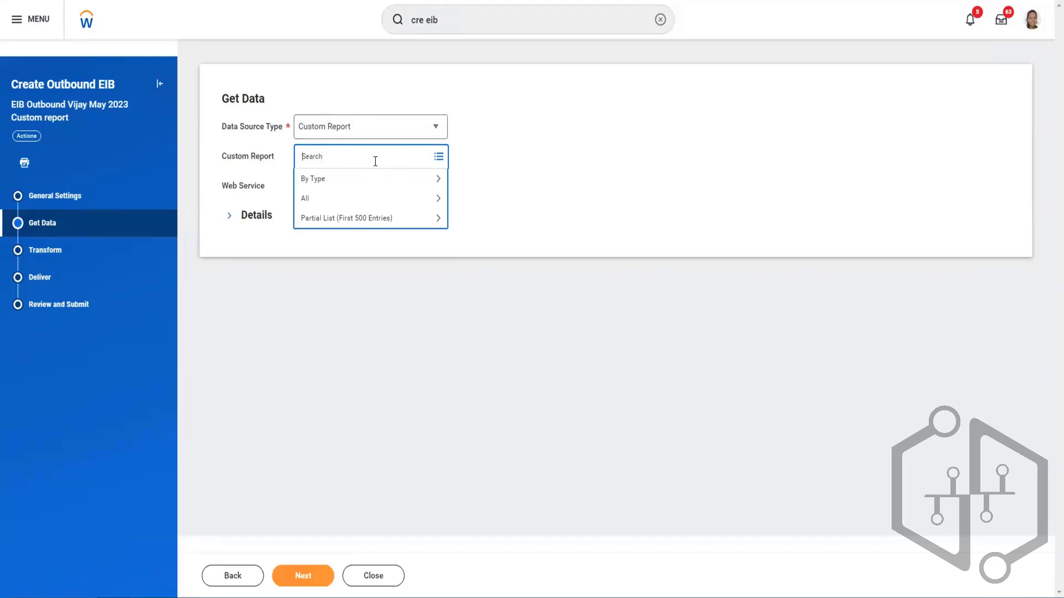
{"action": "type", "text": "vijay may"}
{"action": "key", "text": "Return"}
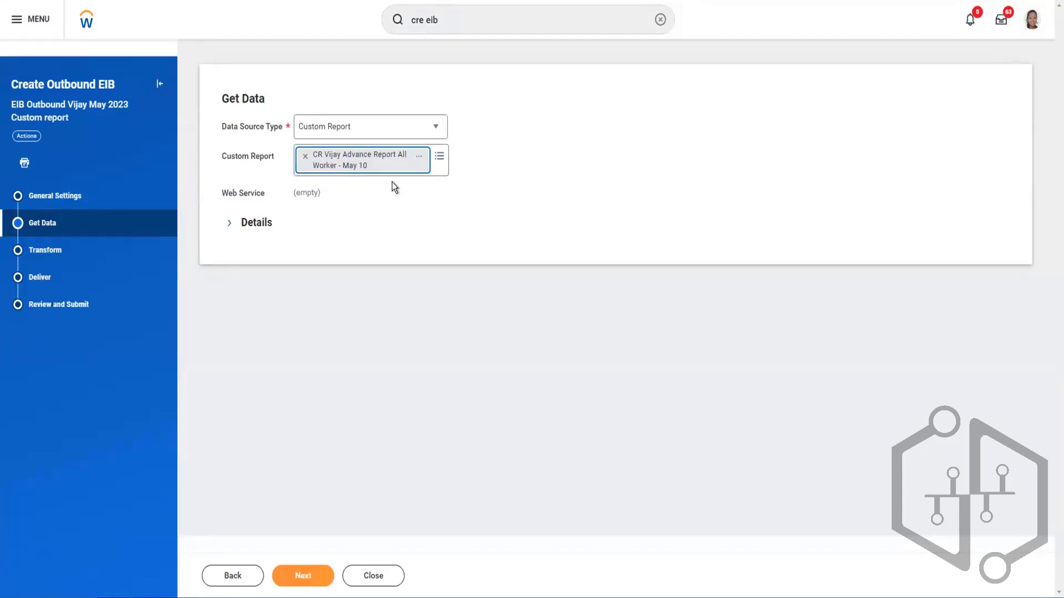
{"action": "left_click", "coordinate": [475, 186]}
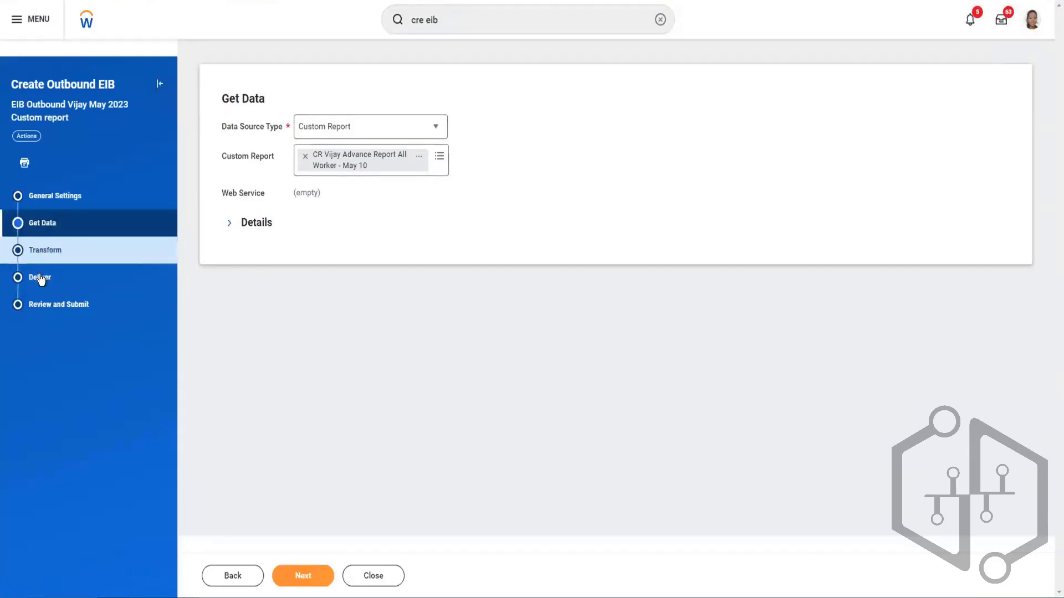
- Expand the Get Data details and review the alternate output formats without choosing one
{"action": "left_click", "coordinate": [230, 228]}
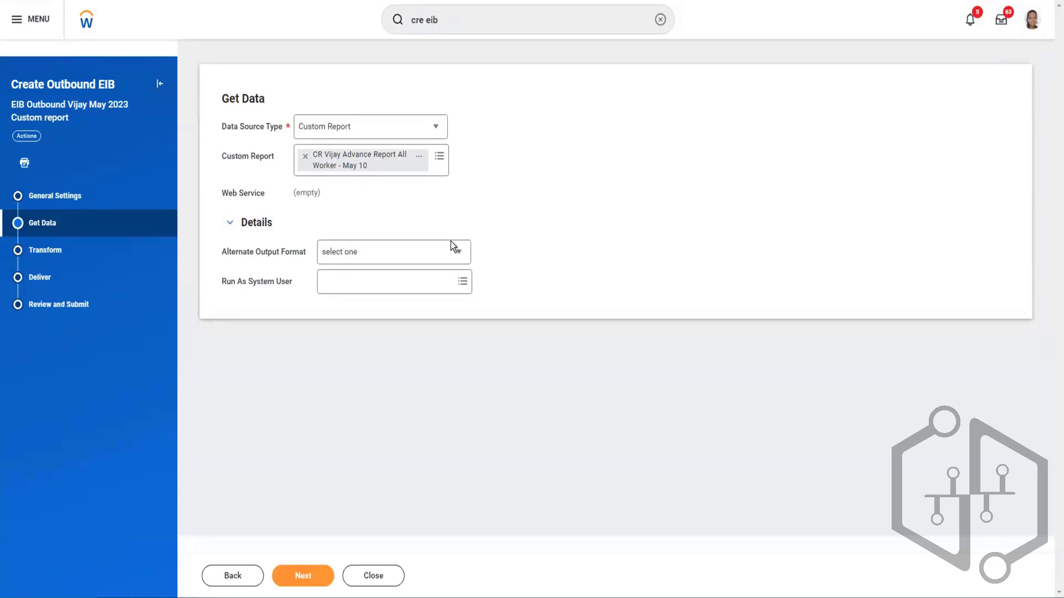
{"action": "left_click", "coordinate": [435, 249]}
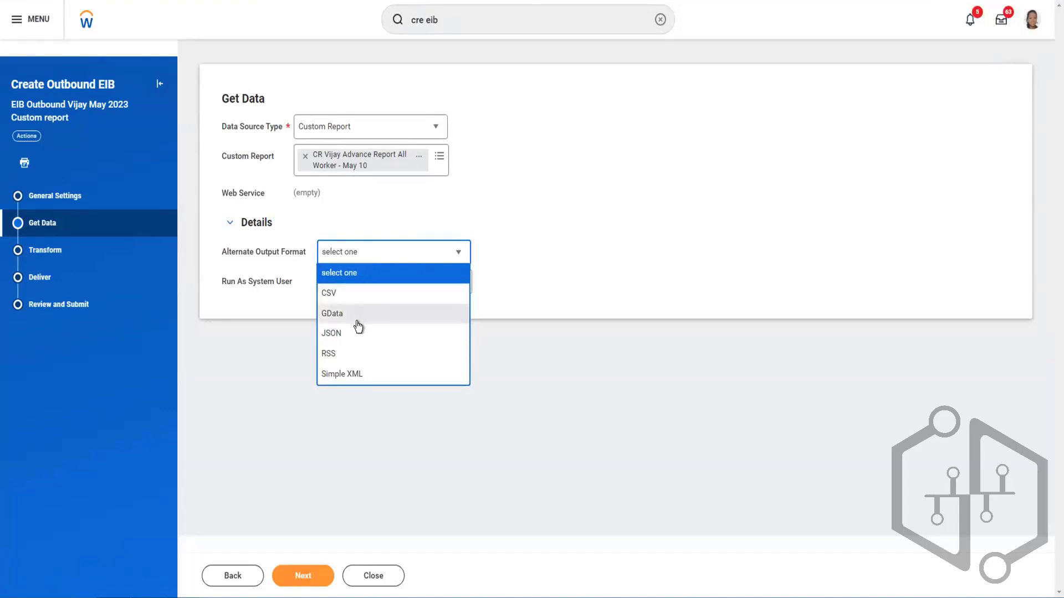
{"action": "left_click", "coordinate": [528, 190]}
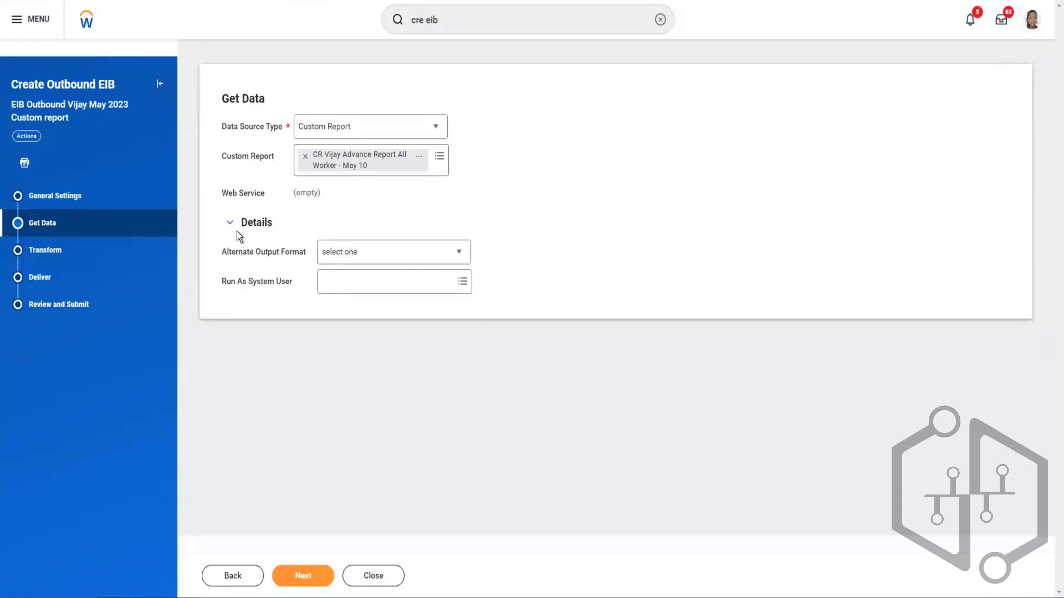
- Open the EIB's Transform stage and review the available transformation types
{"action": "left_click", "coordinate": [48, 252]}
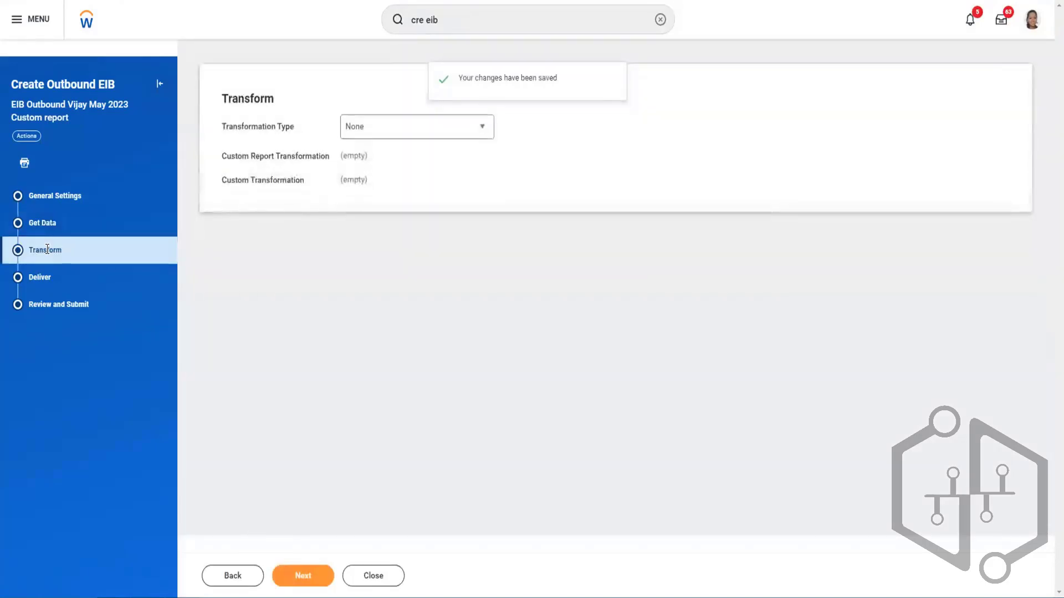
{"action": "left_click", "coordinate": [379, 134]}
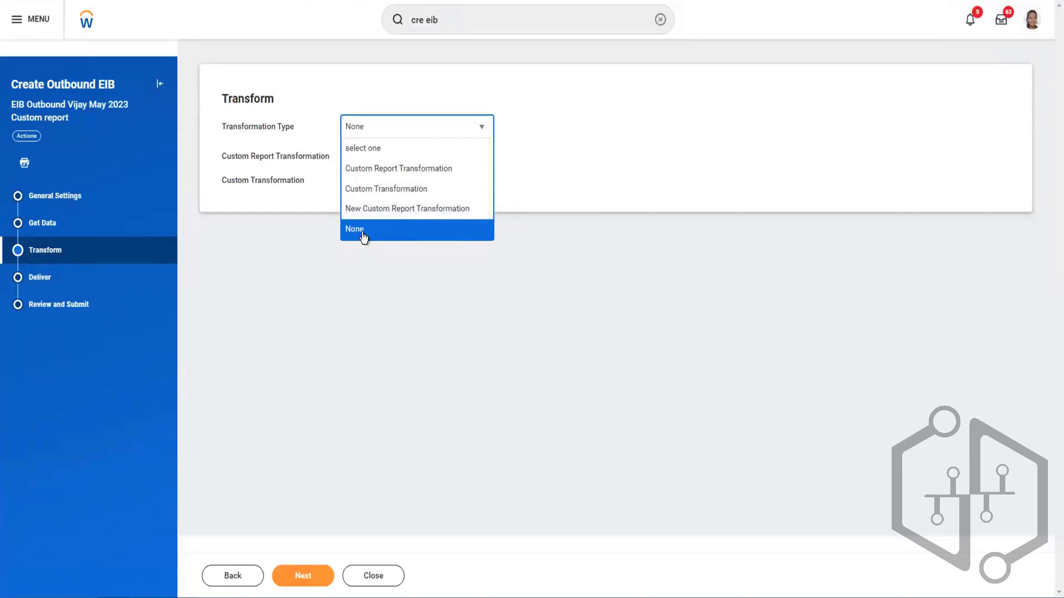
{"action": "left_click", "coordinate": [530, 160]}
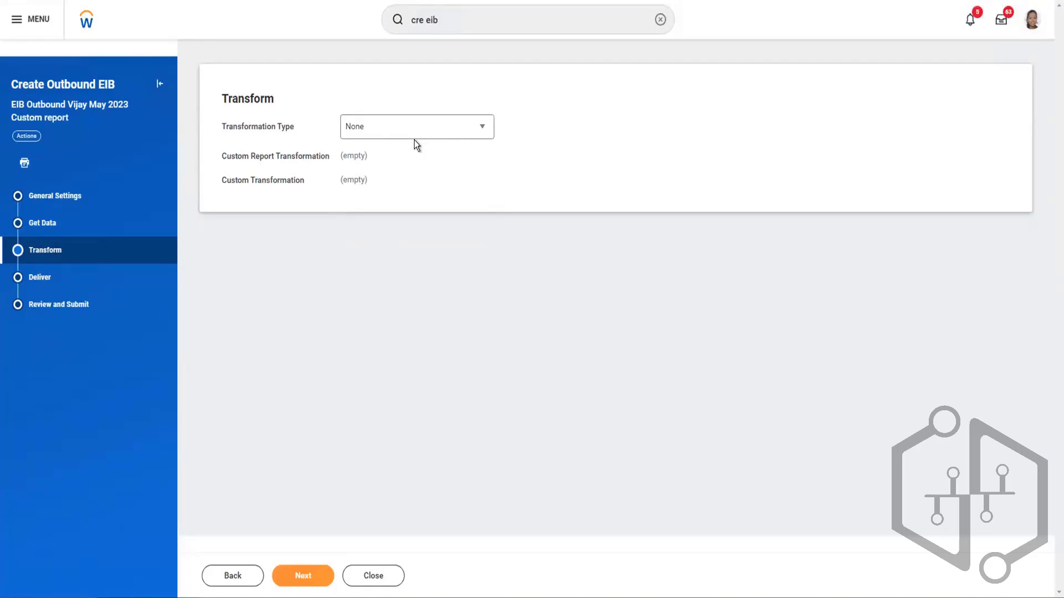
- Set the transformation type to Custom Report Transformation and check which transformations can be selected
{"action": "left_click", "coordinate": [385, 135]}
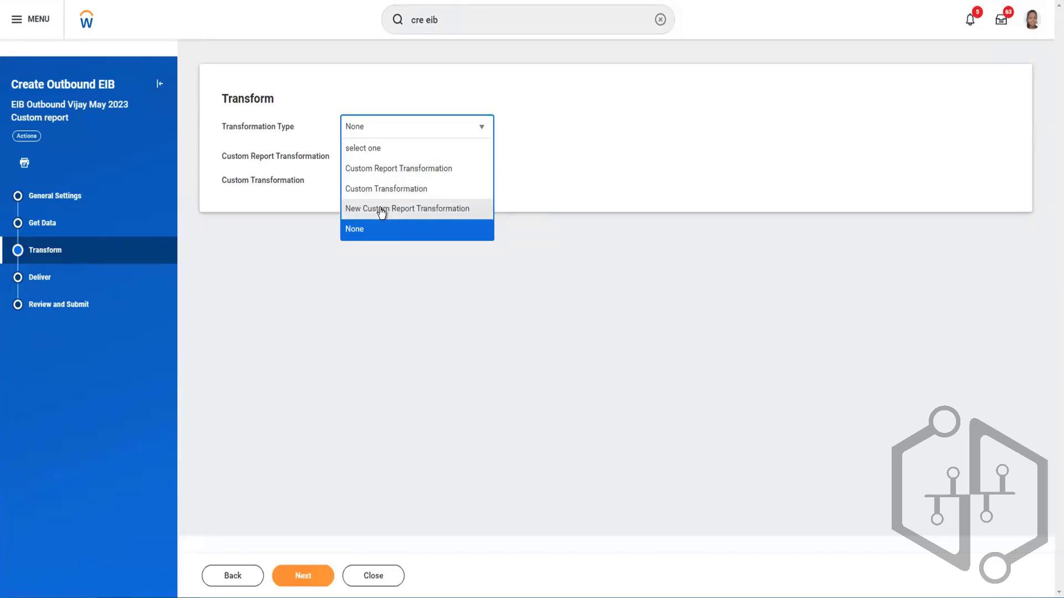
{"action": "left_click", "coordinate": [384, 172]}
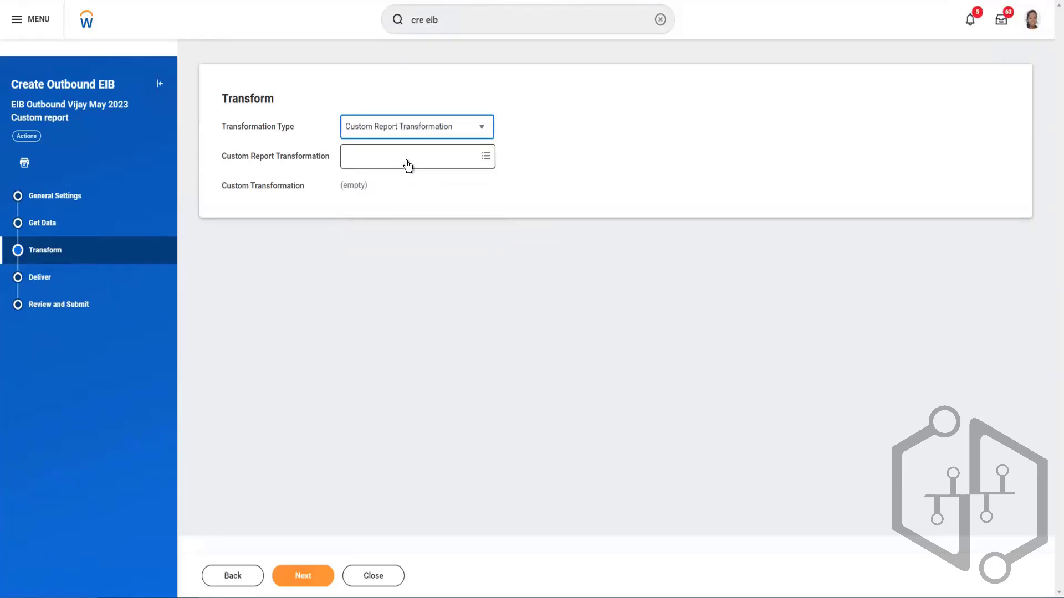
{"action": "left_click", "coordinate": [407, 160]}
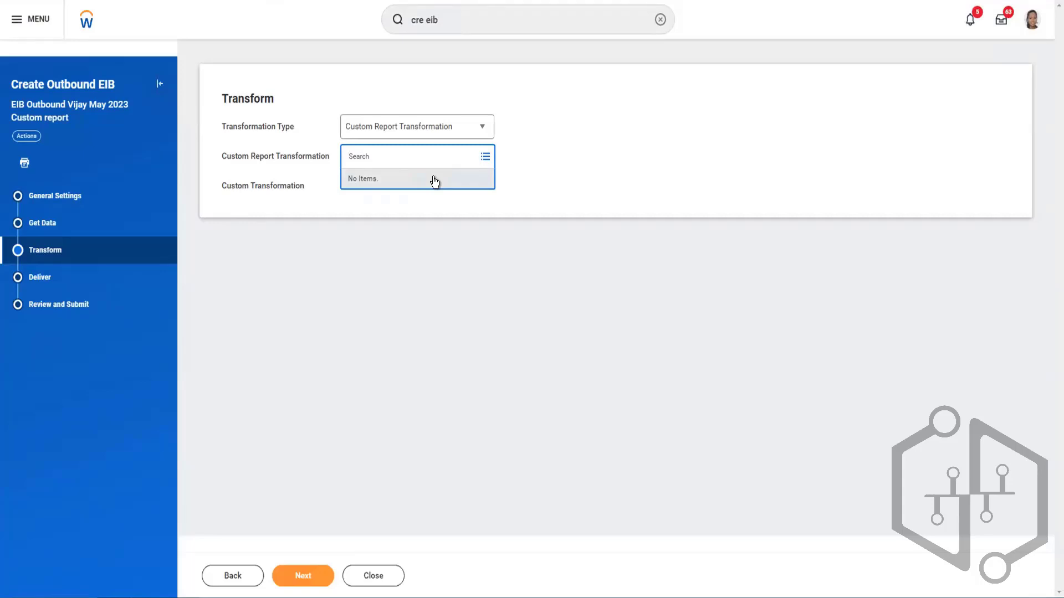
- Change the transformation type to Custom Transformation and open its selection of transformations
{"action": "left_click", "coordinate": [452, 136]}
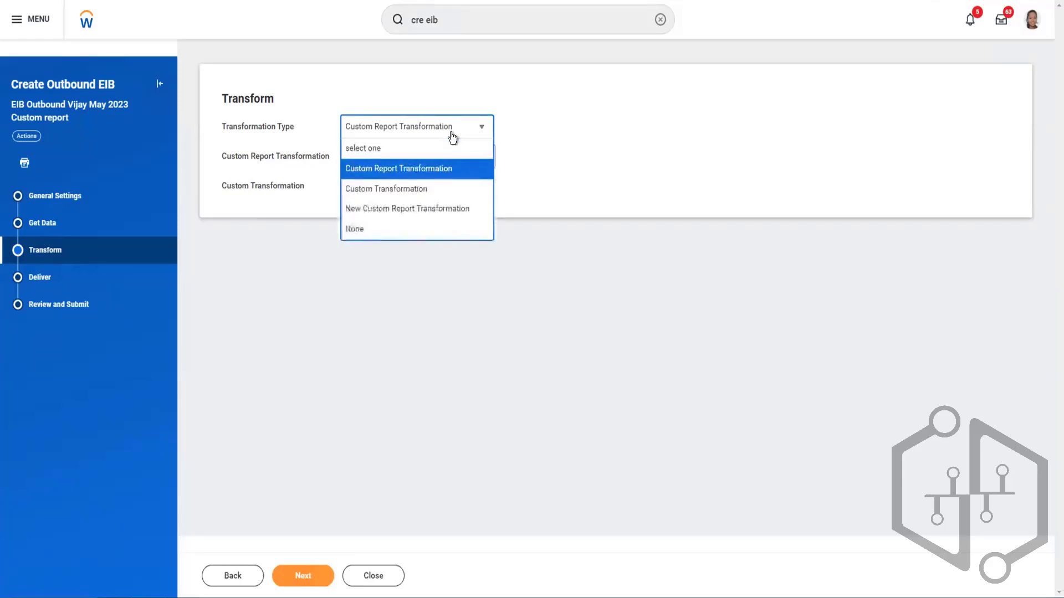
{"action": "left_click", "coordinate": [388, 194]}
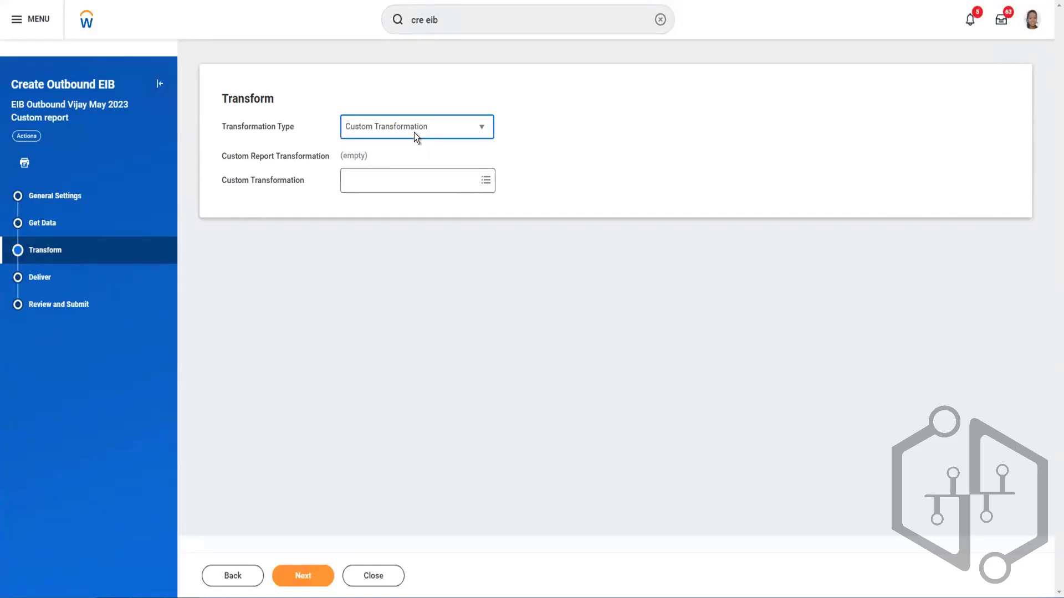
{"action": "left_click", "coordinate": [421, 188]}
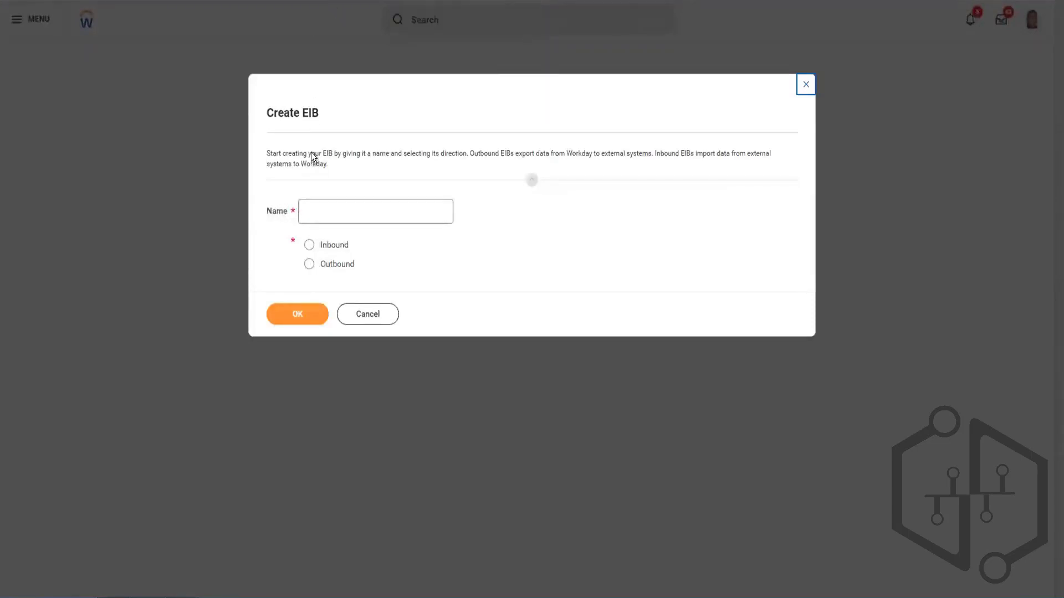
- Cancel the EIB creation, search "intsys: eib out" plus the owner's first name, and open the EIB Outbound May23 integration system
{"action": "left_click", "coordinate": [363, 321]}
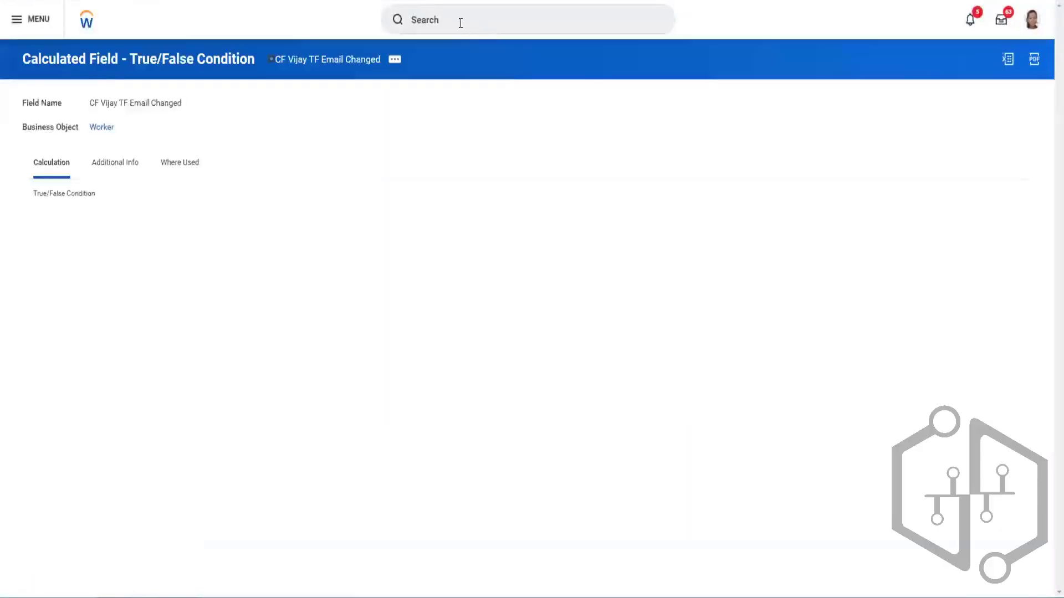
{"action": "left_click", "coordinate": [461, 21]}
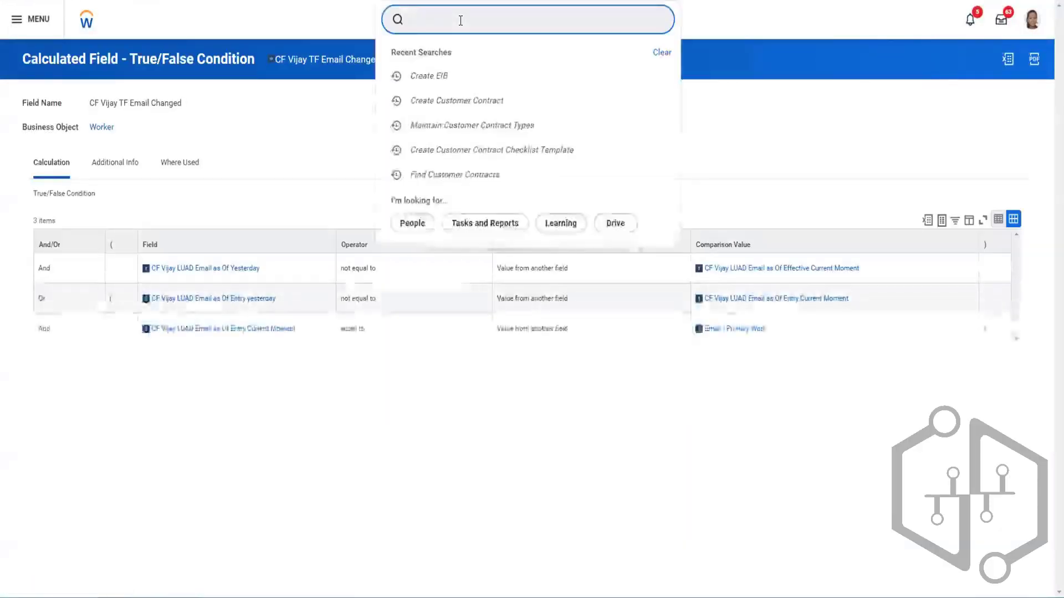
{"action": "type", "text": "intsys"}
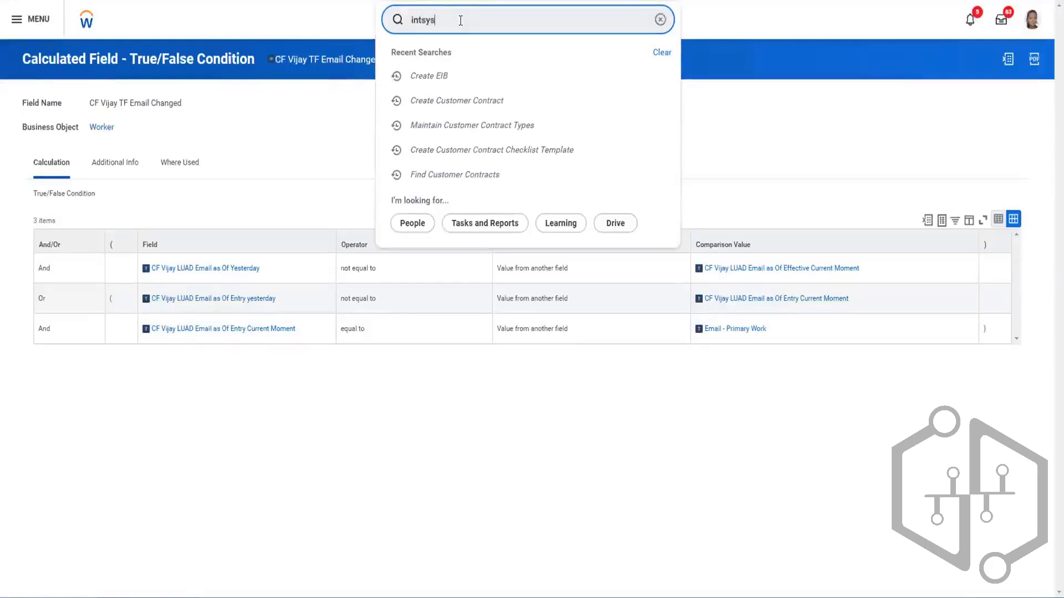
{"action": "type", "text": ": voi"}
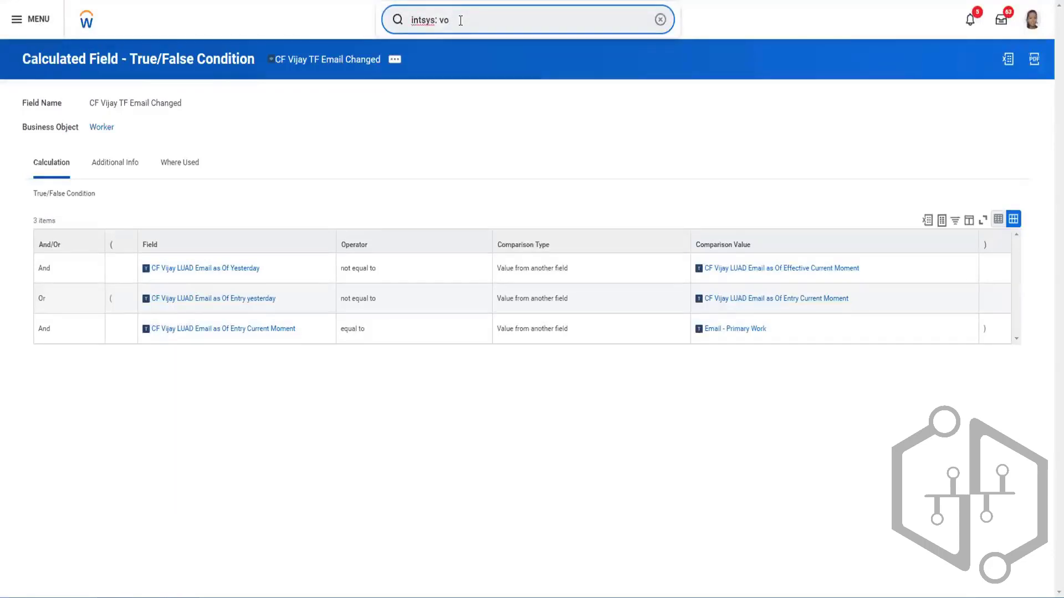
{"action": "key", "text": "BackSpace"}
{"action": "key", "text": "BackSpace"}
{"action": "type", "text": "eib"}
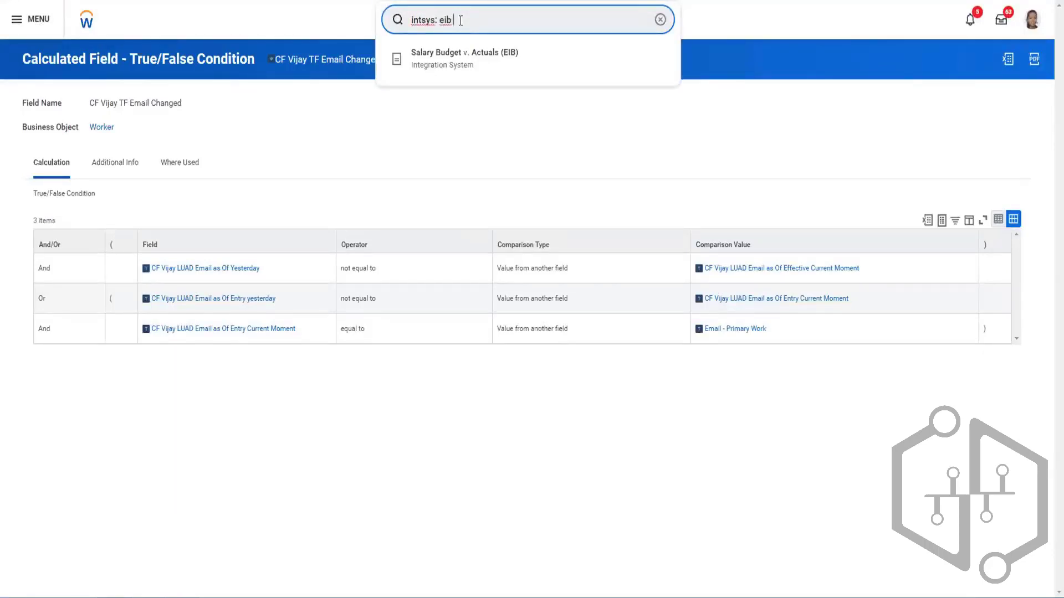
{"action": "type", "text": " out vijay"}
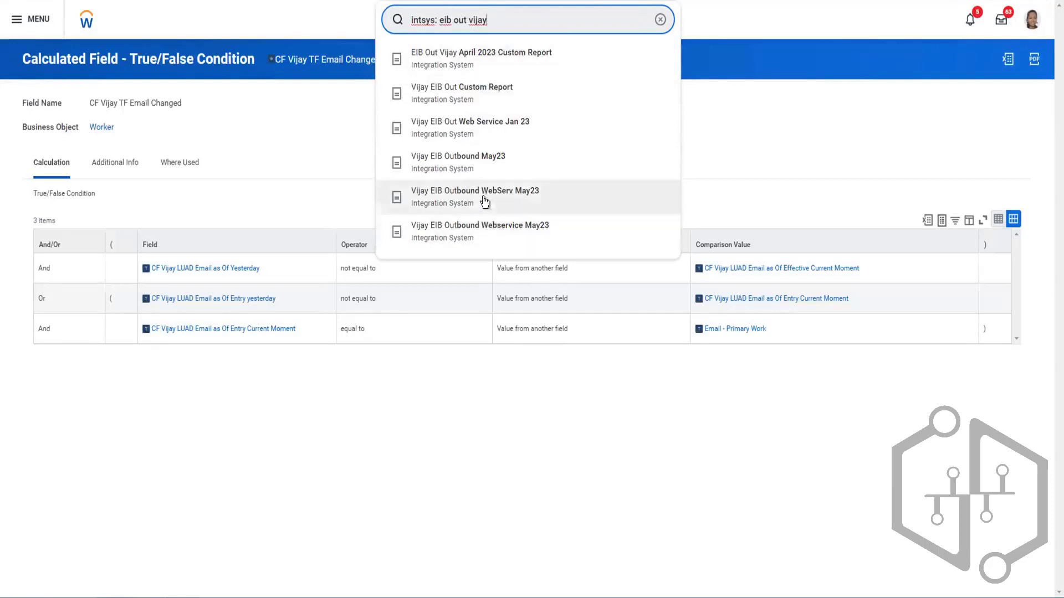
{"action": "left_click", "coordinate": [464, 162]}
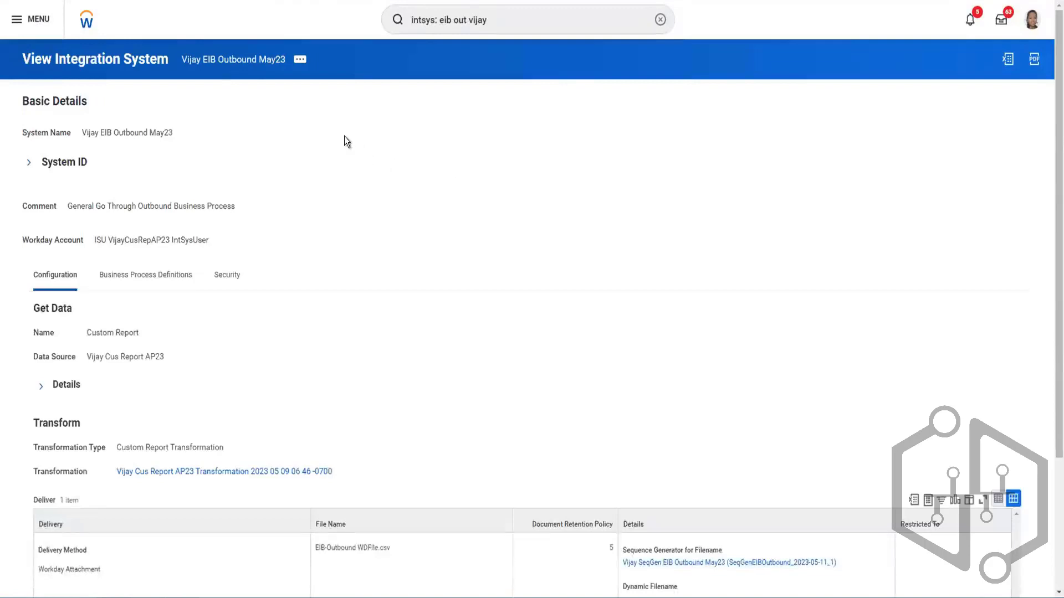
- Check the integration system's related actions, and open the EIB Out Custom Report integration from the same search in a new tab
{"action": "left_click", "coordinate": [300, 65]}
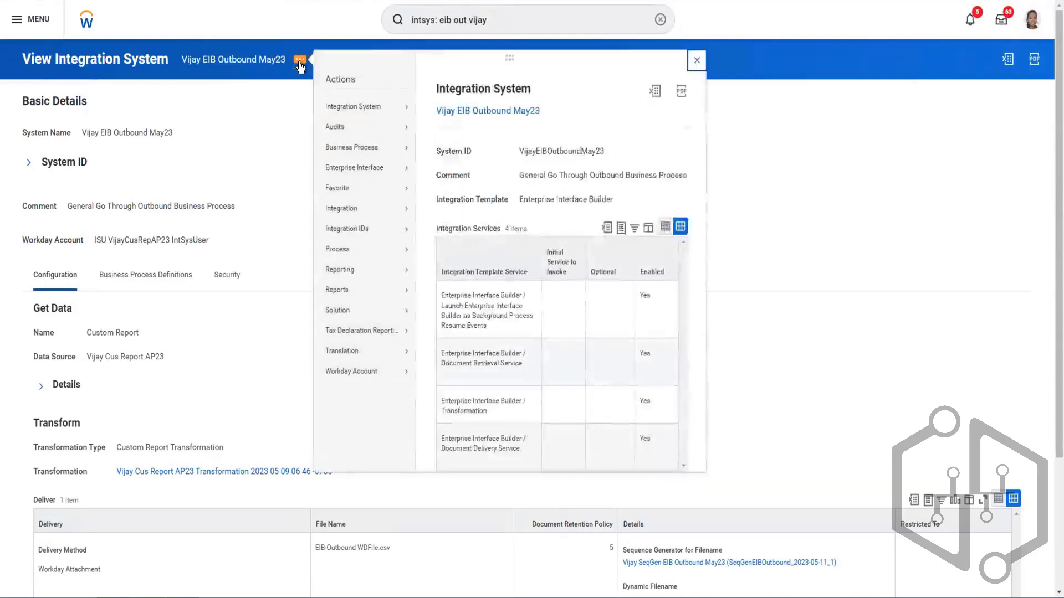
{"action": "left_click", "coordinate": [285, 109]}
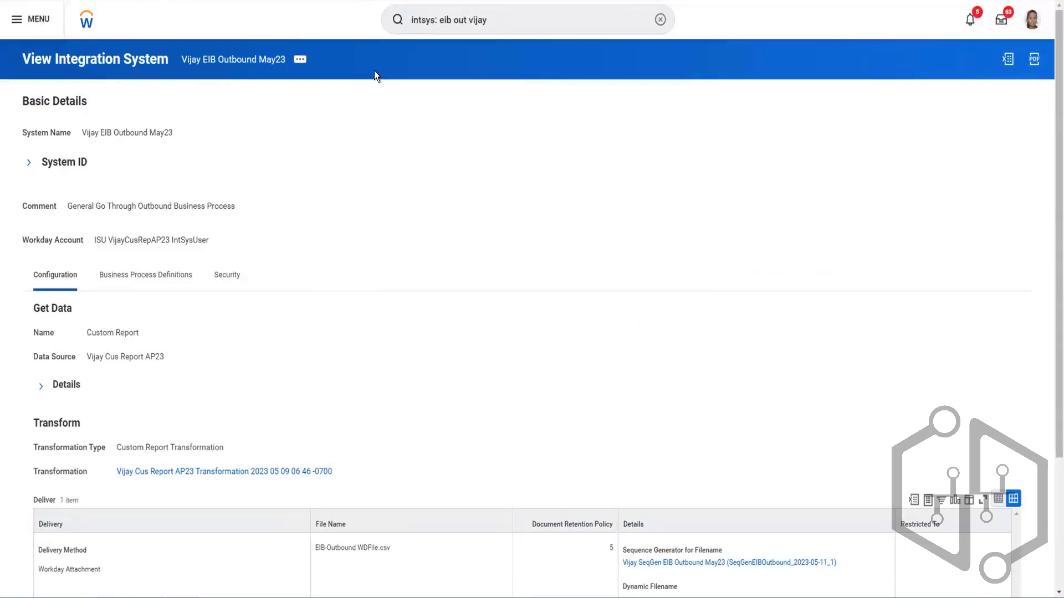
{"action": "left_click", "coordinate": [504, 27]}
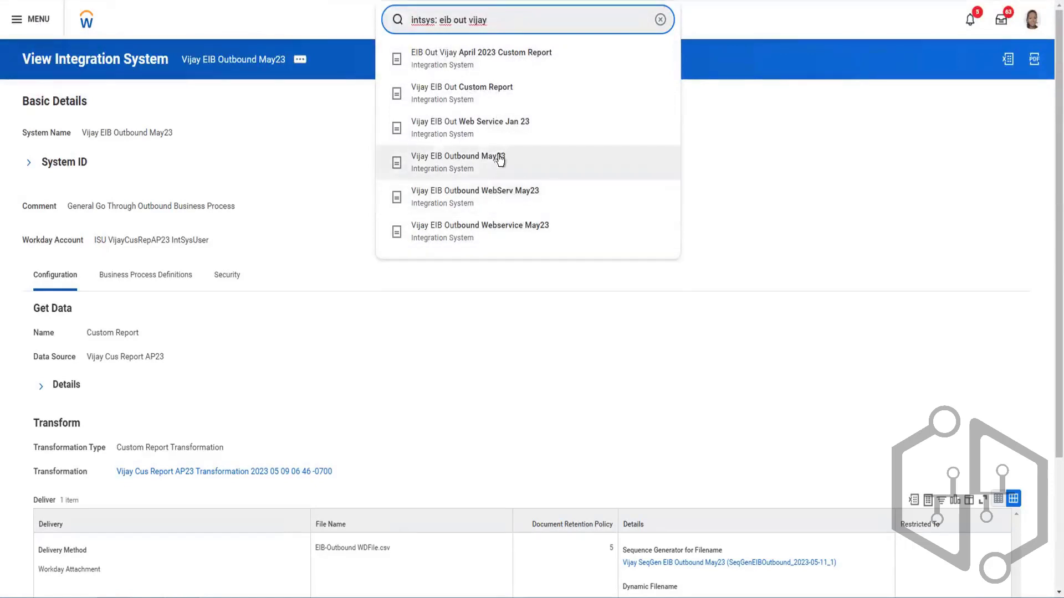
{"action": "right_click", "coordinate": [472, 100]}
{"action": "left_click", "coordinate": [487, 104]}
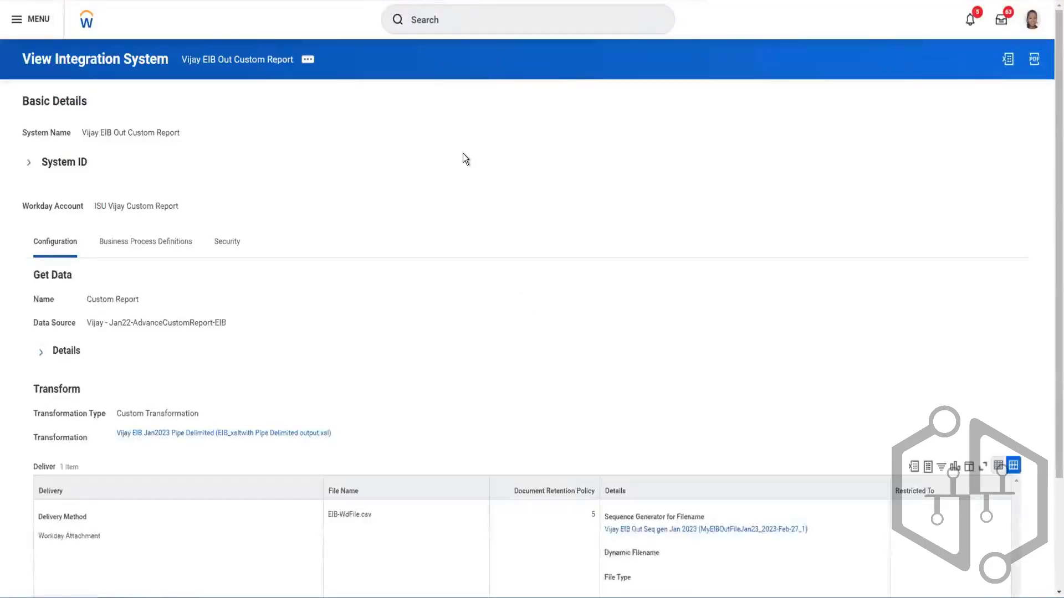
- Search "intsys: eib out" with the owner's first name and "cus", and open the EIB Outbound May 2023 Custom report in a new tab
{"action": "left_click", "coordinate": [467, 23]}
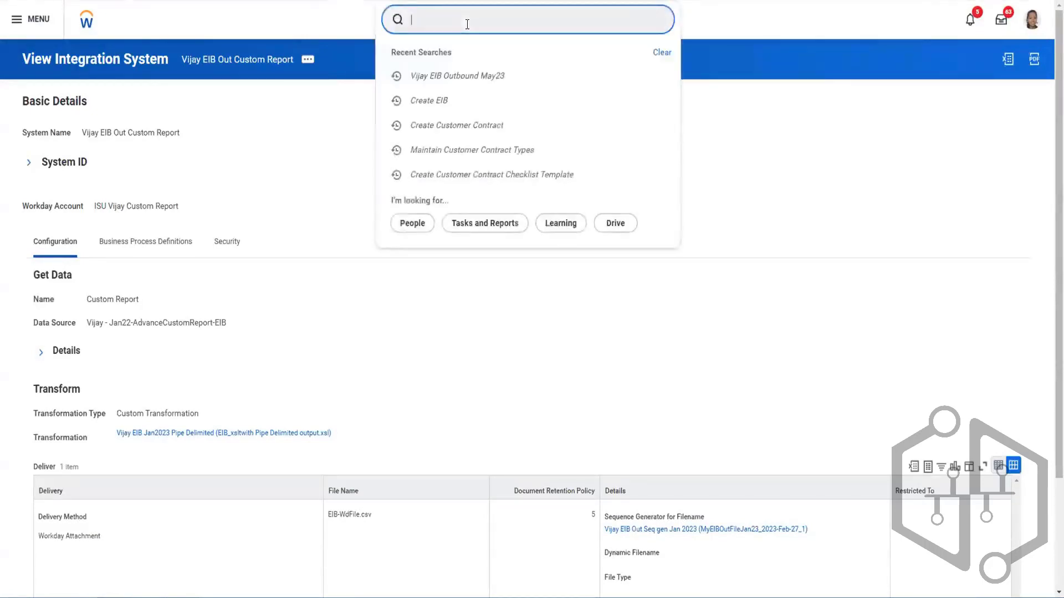
{"action": "type", "text": "intsys: eib outbou"}
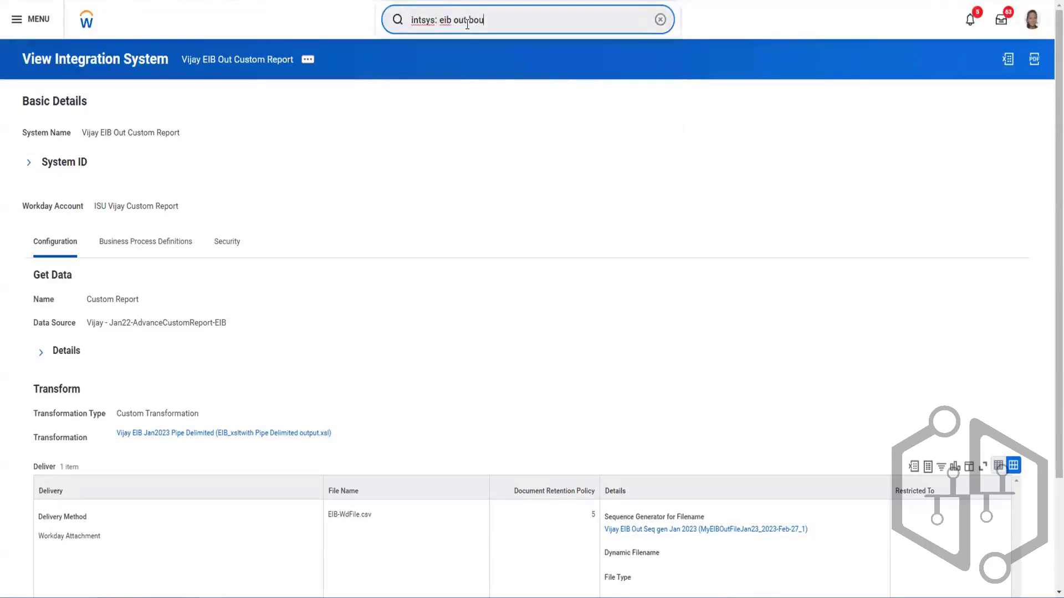
{"action": "key", "text": "BackSpace"}
{"action": "key", "text": "BackSpace"}
{"action": "key", "text": "BackSpace"}
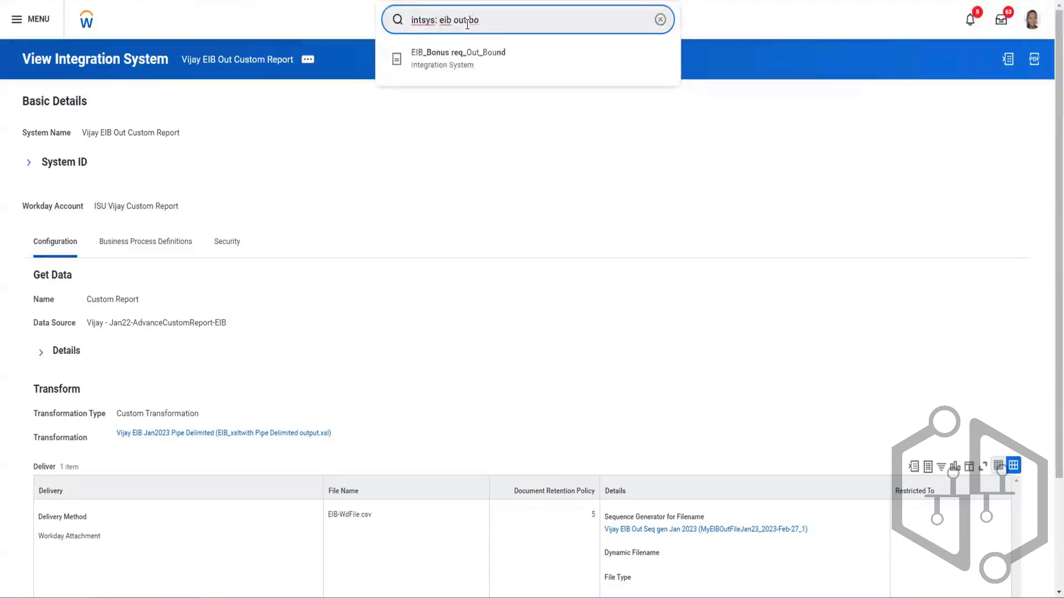
{"action": "type", "text": "vijay"}
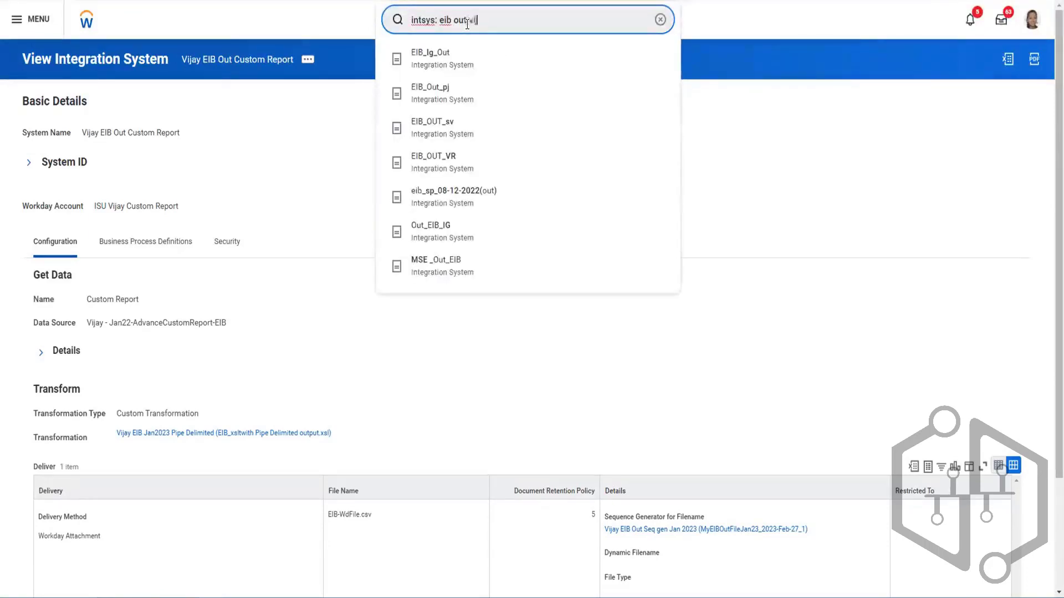
{"action": "type", "text": " cus"}
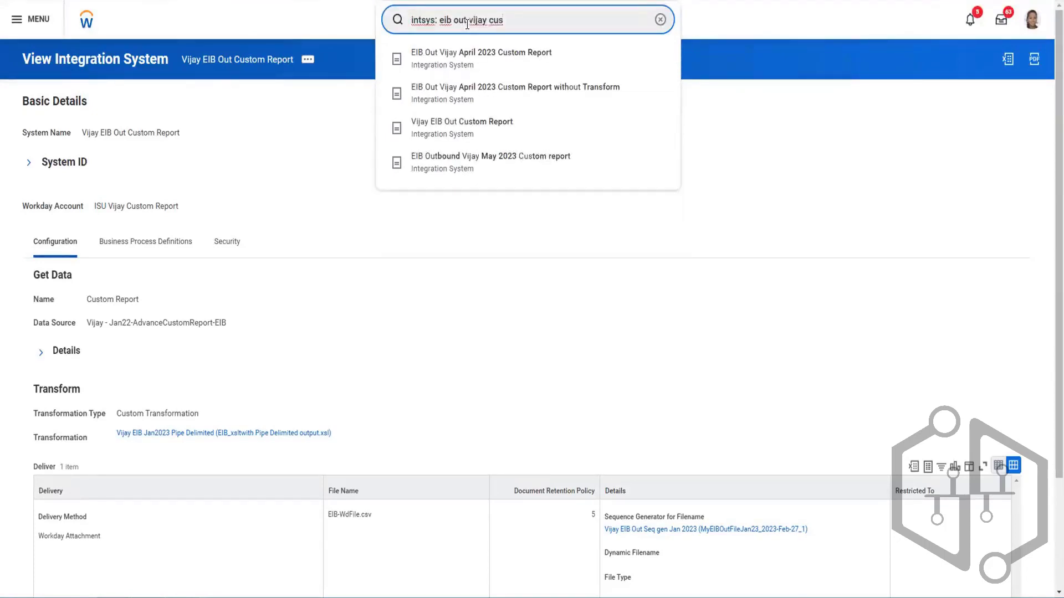
{"action": "right_click", "coordinate": [456, 165]}
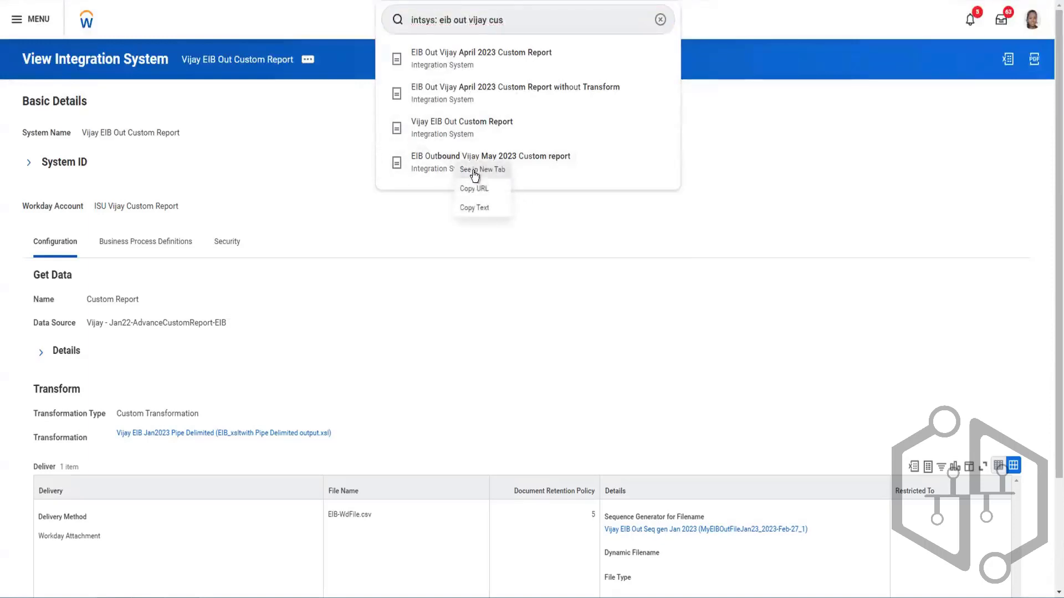
{"action": "left_click", "coordinate": [472, 170]}
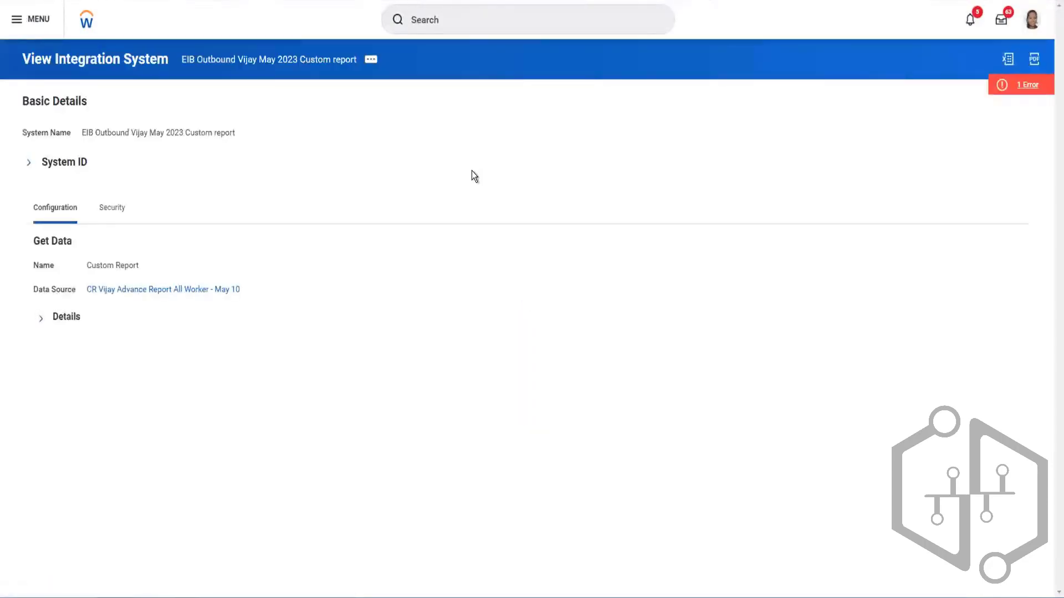
- Open the May 2023 Custom report EIB for editing through its Enterprise Interface actions
{"action": "left_click", "coordinate": [370, 60]}
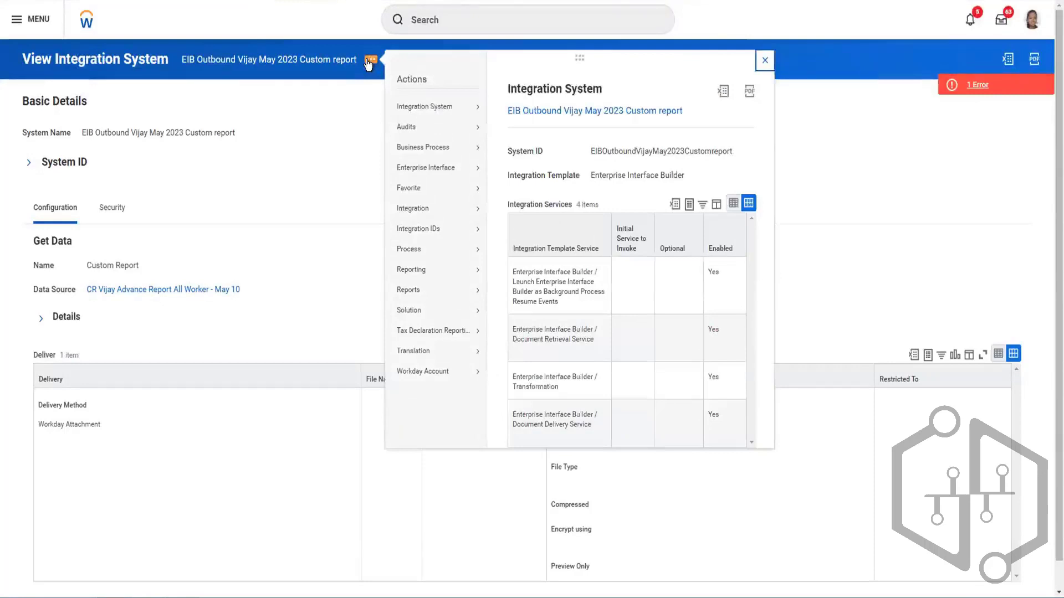
{"action": "mouse_move", "coordinate": [435, 111]}
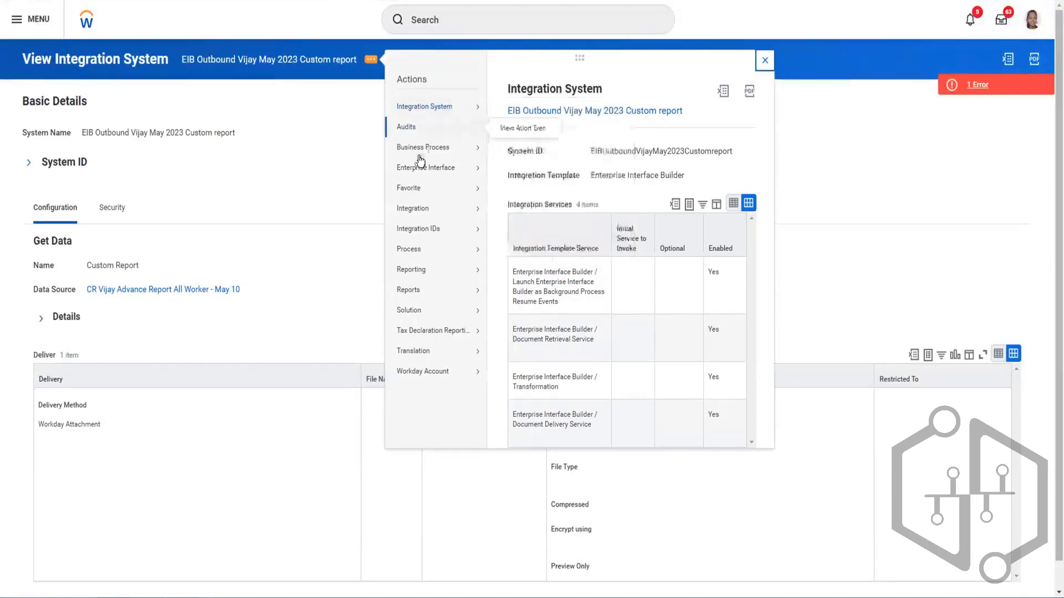
{"action": "mouse_move", "coordinate": [419, 174]}
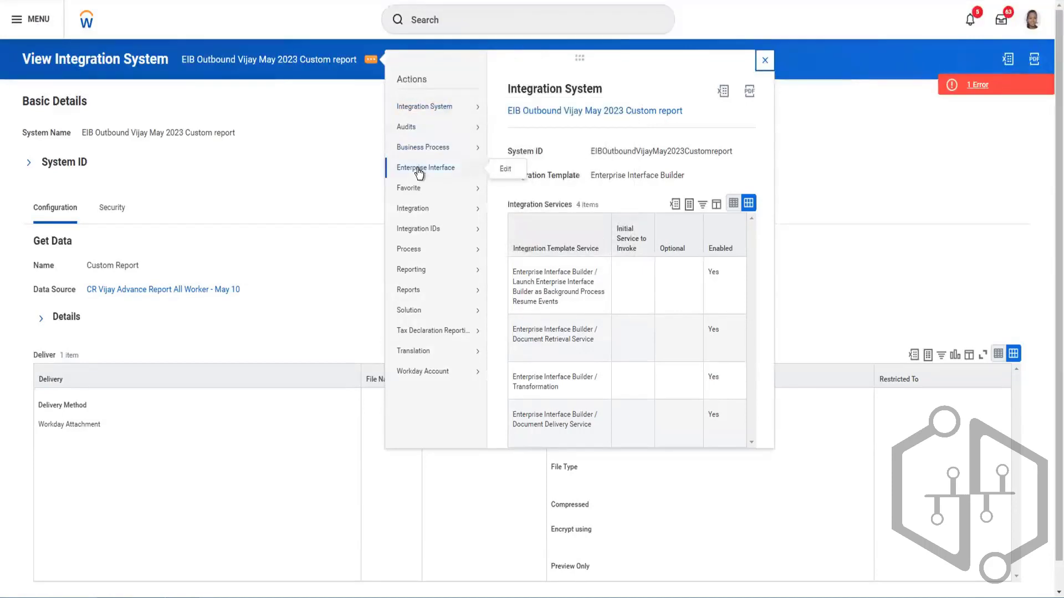
{"action": "left_click", "coordinate": [506, 169]}
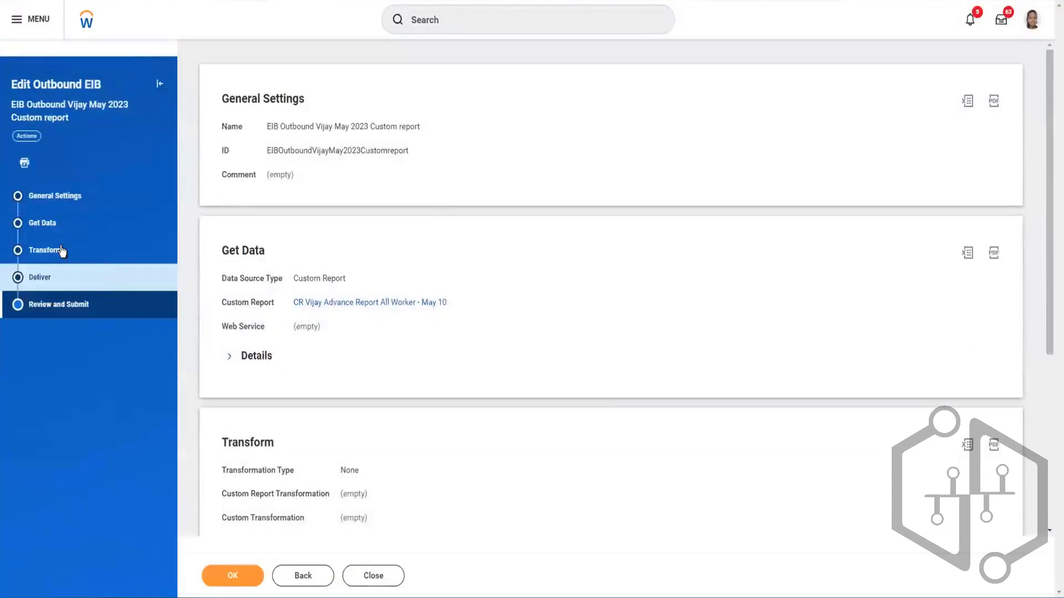
- Check the EIB's Transform stage, and review the delivery methods available in its Deliver stage
{"action": "left_click", "coordinate": [62, 251]}
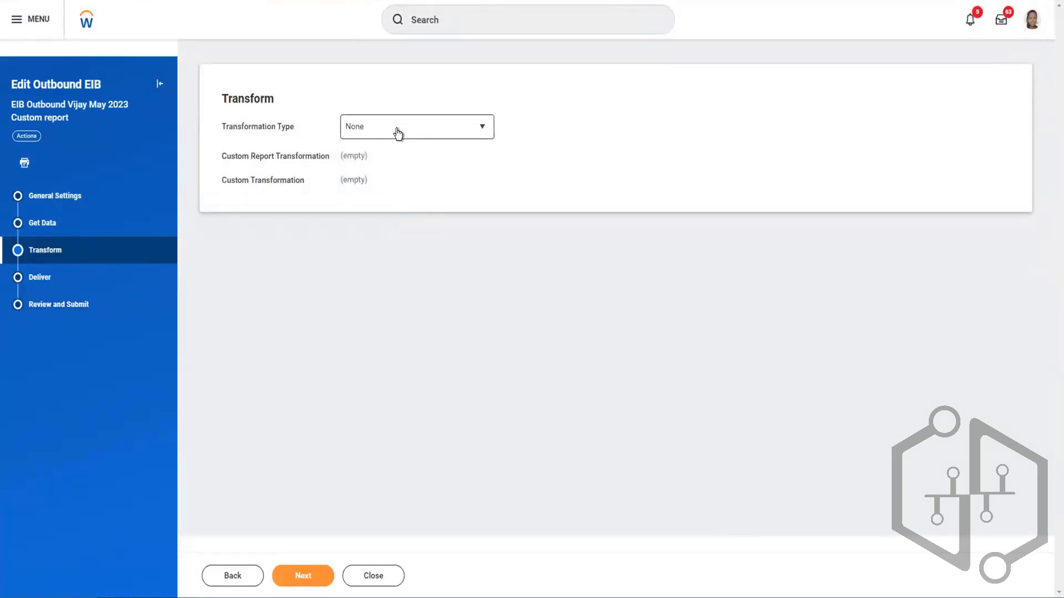
{"action": "left_click", "coordinate": [59, 277]}
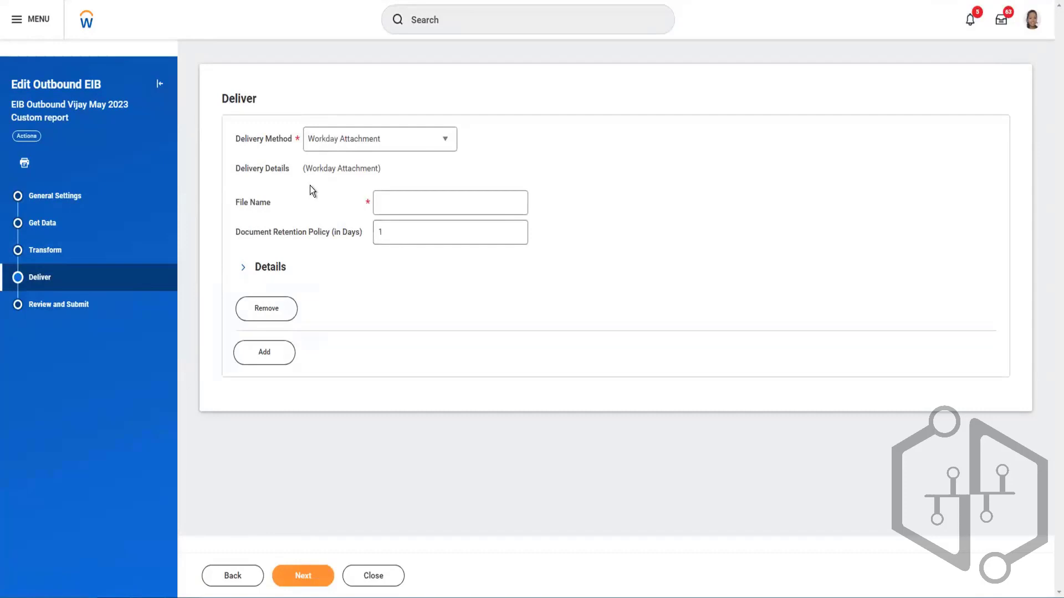
{"action": "left_click", "coordinate": [344, 147]}
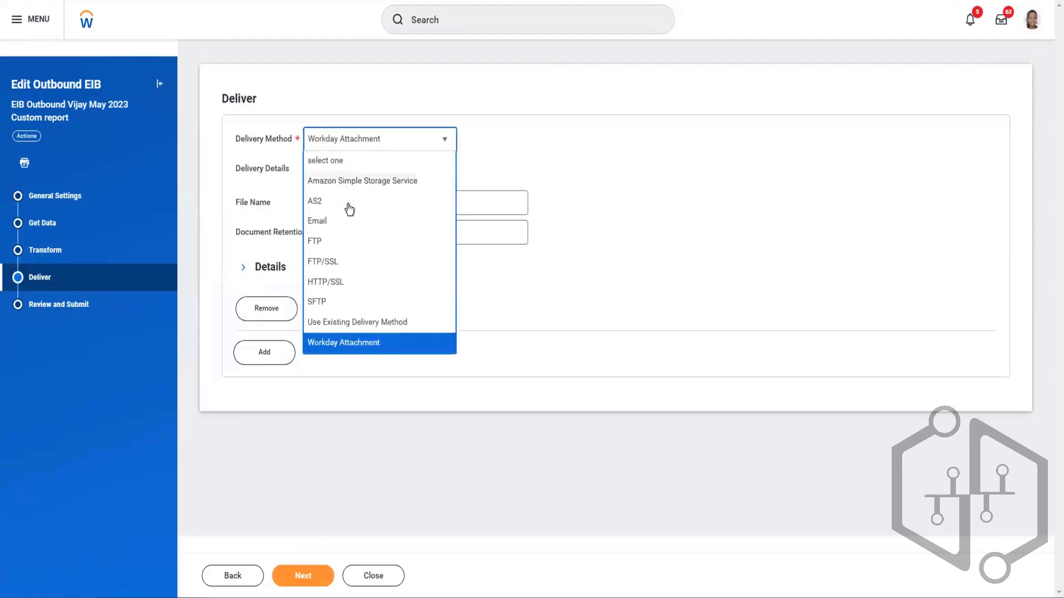
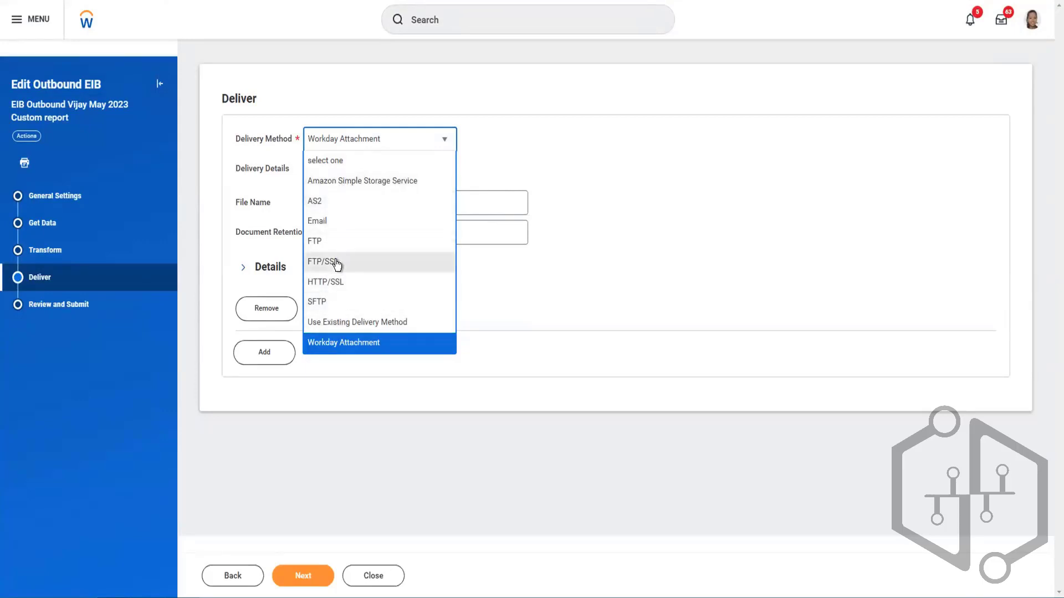
- Set the delivery method to SFTP with User Name / Password authentication, checking the SFTP address and directory fields
{"action": "left_click", "coordinate": [337, 305]}
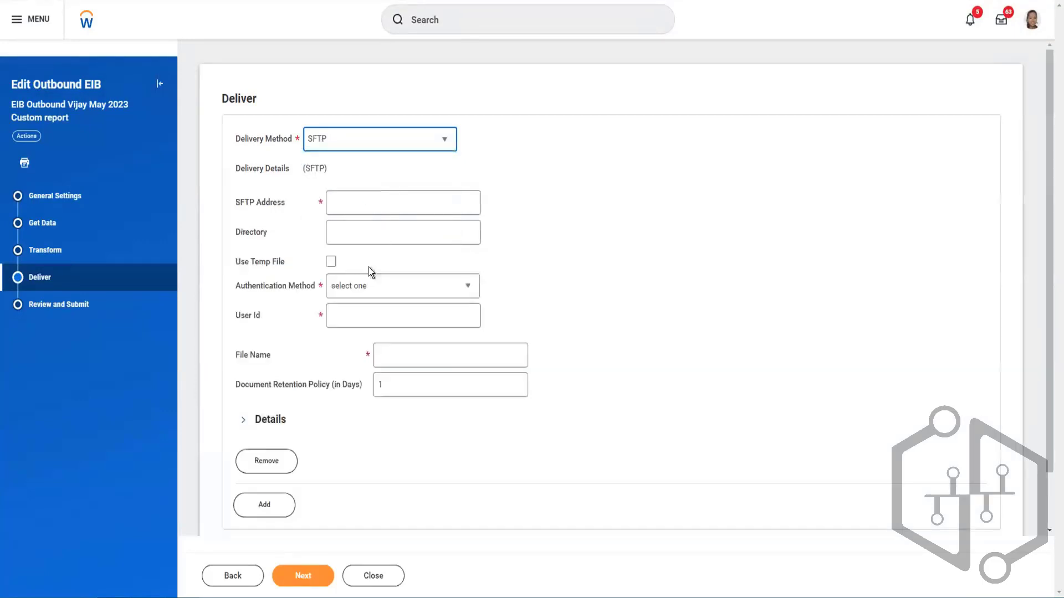
{"action": "left_click", "coordinate": [374, 201]}
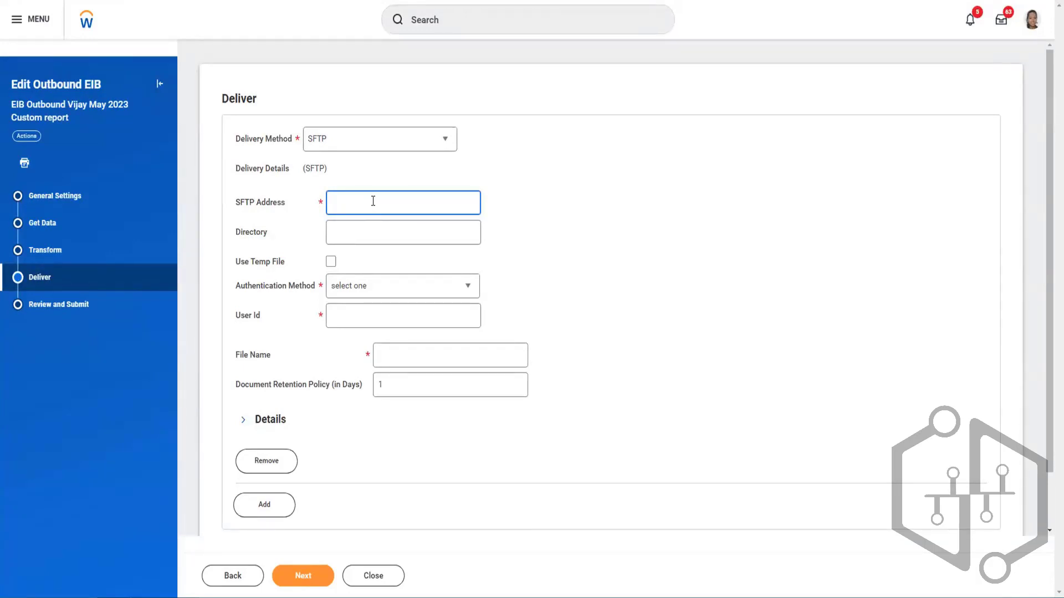
{"action": "left_click", "coordinate": [372, 227]}
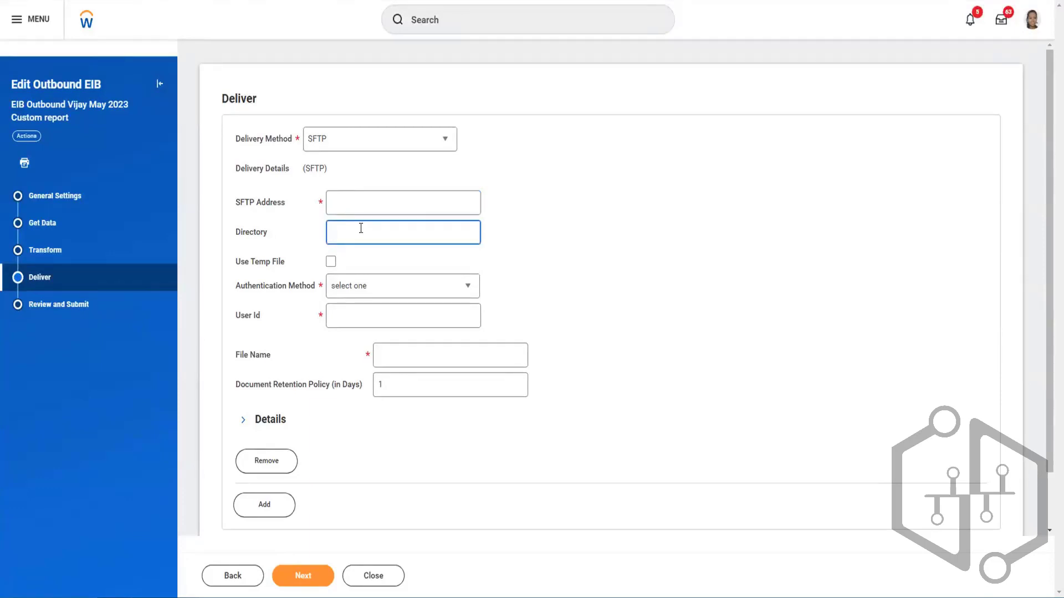
{"action": "left_click", "coordinate": [371, 283]}
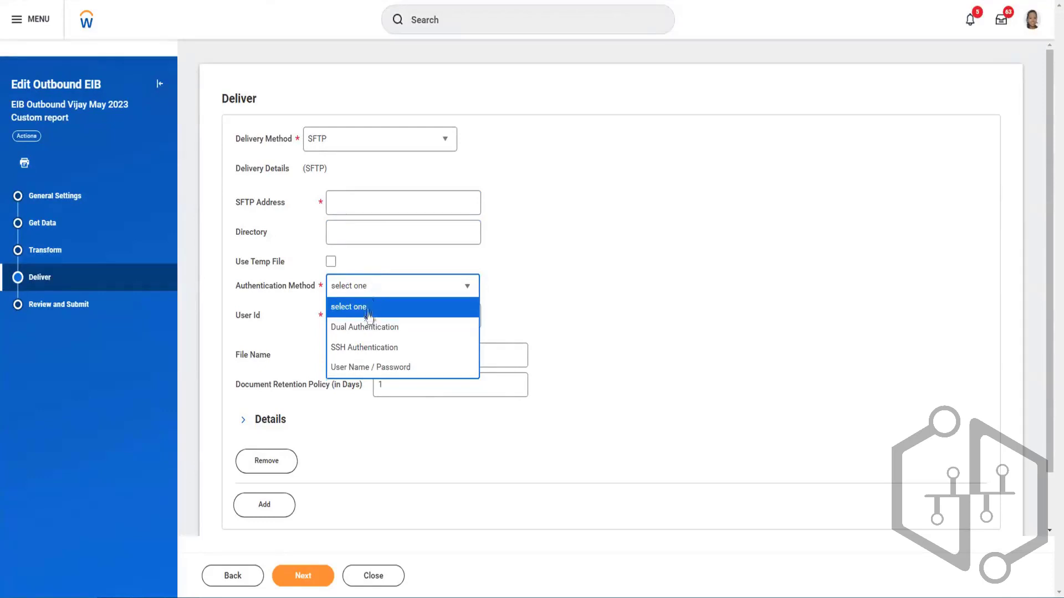
{"action": "left_click", "coordinate": [368, 370]}
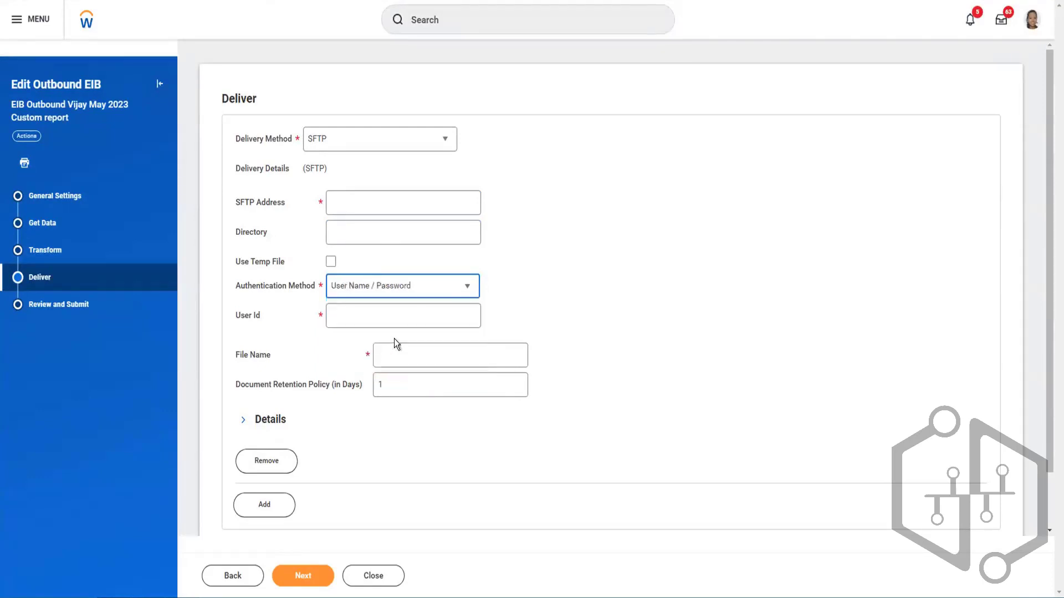
- Review the SFTP delivery's user ID, new password, verify password and file name fields
{"action": "left_click", "coordinate": [364, 311]}
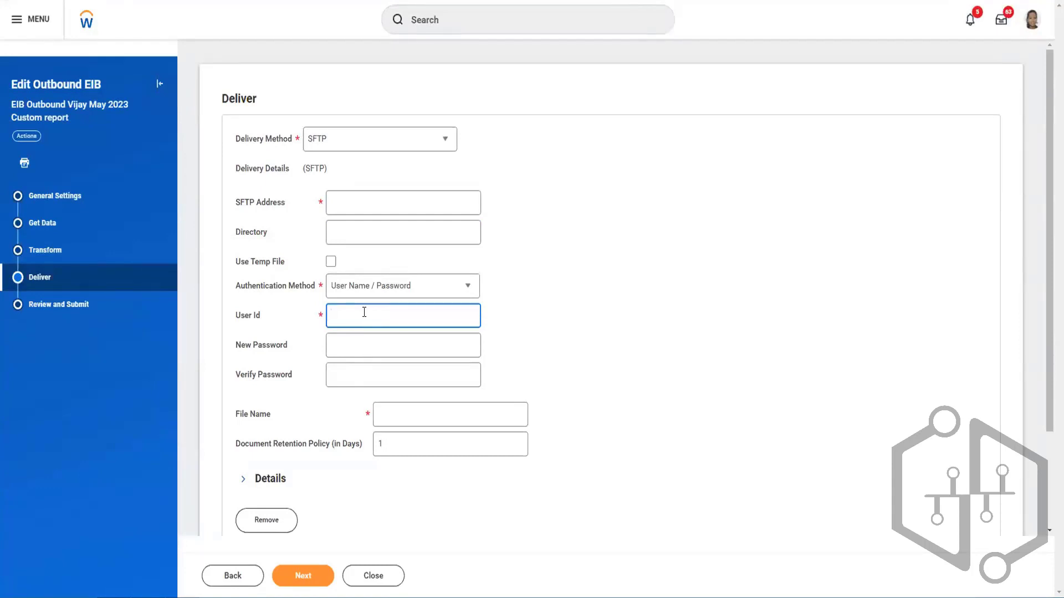
{"action": "left_click", "coordinate": [362, 344]}
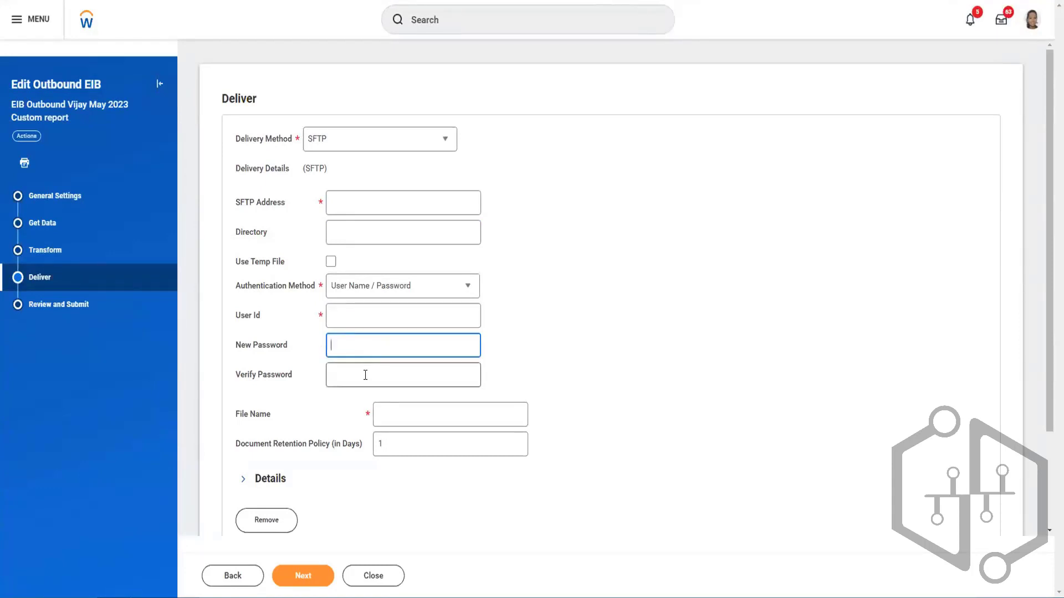
{"action": "left_click", "coordinate": [367, 376]}
{"action": "scroll", "coordinate": [366, 374], "scroll_direction": "down", "scroll_amount": 3}
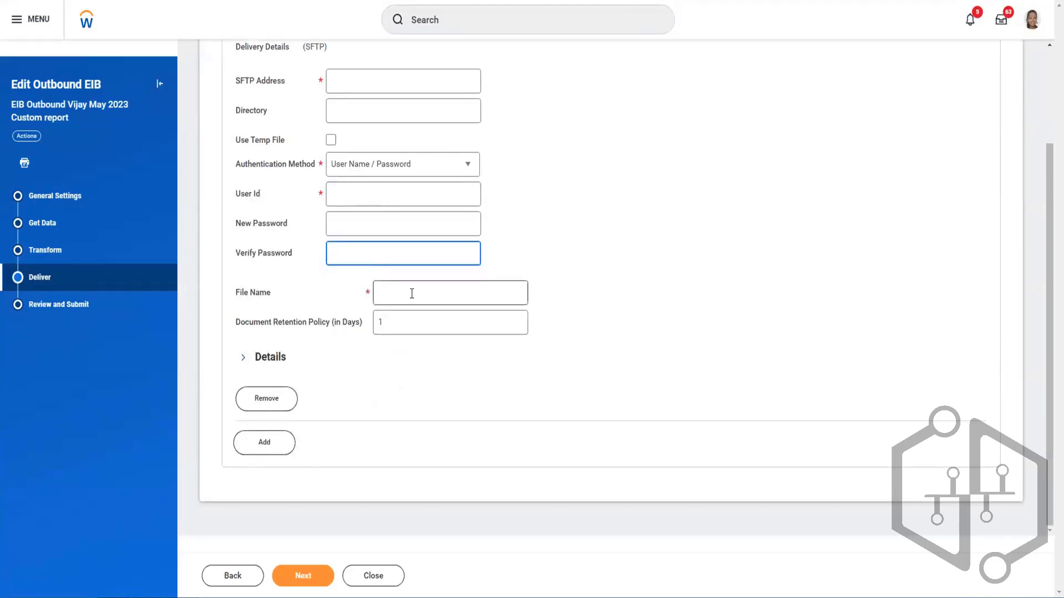
{"action": "left_click", "coordinate": [412, 294]}
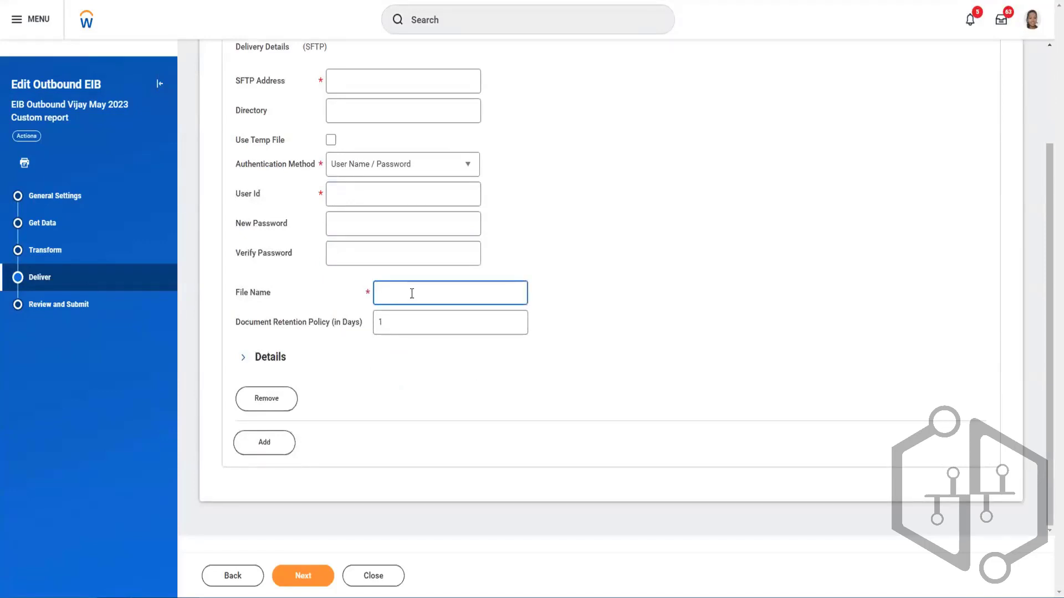
{"action": "scroll", "coordinate": [413, 295], "scroll_direction": "up", "scroll_amount": 3}
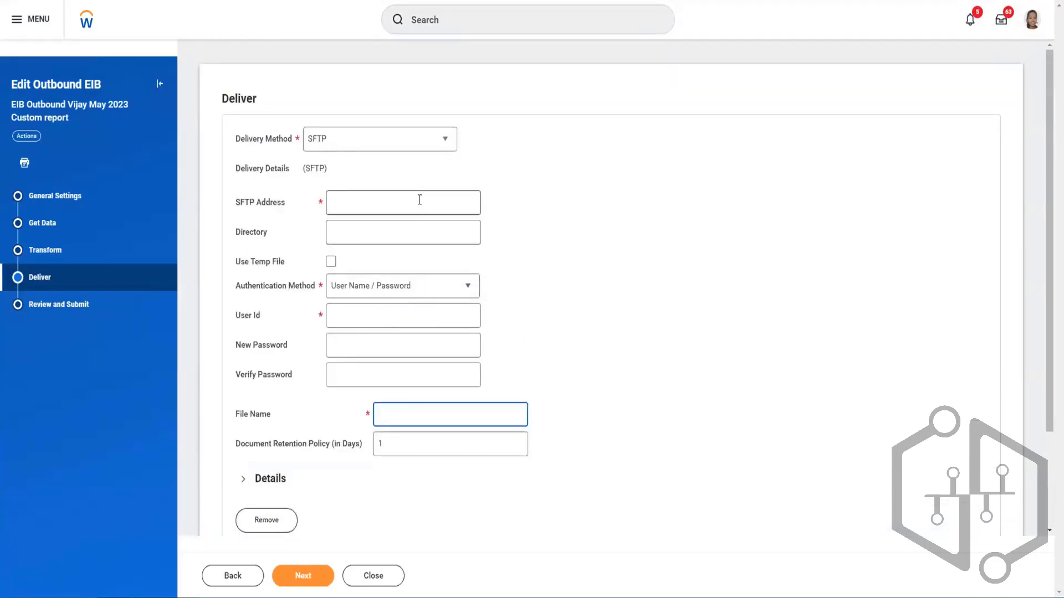
- Set the delivery method back to Workday Attachment
{"action": "left_click", "coordinate": [376, 145]}
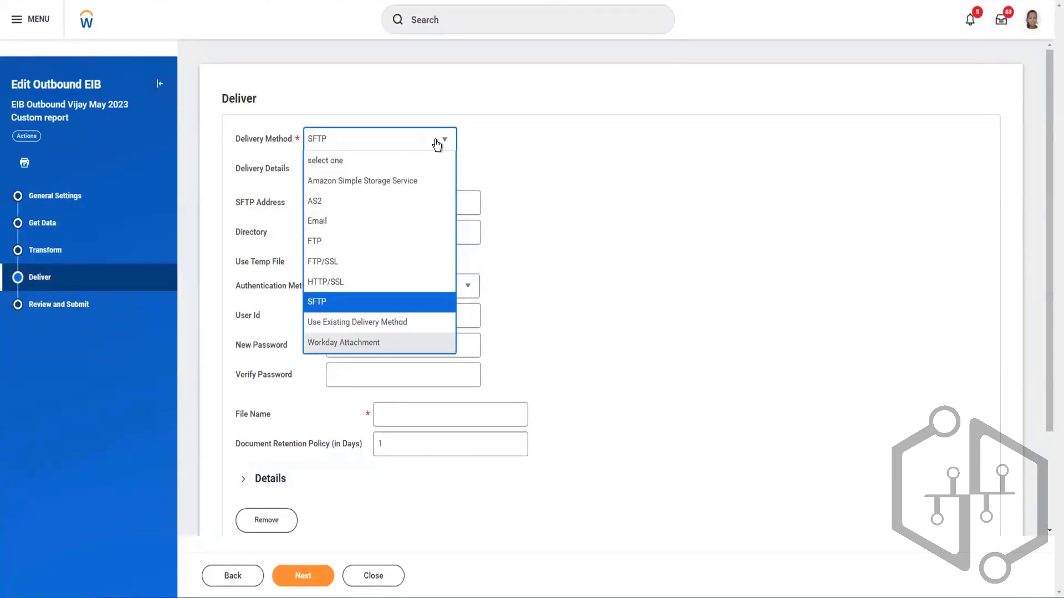
{"action": "key", "text": "Down"}
{"action": "key", "text": "Down"}
{"action": "key", "text": "Return"}
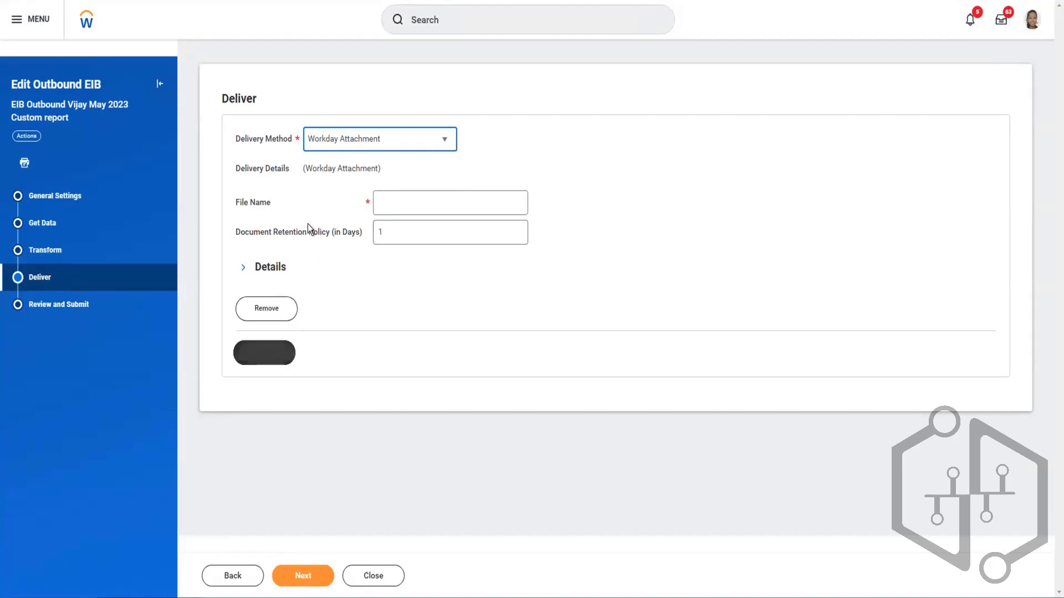
- Expand the Workday Attachment delivery's details, and review its Restricted To environments and the available delivery methods
{"action": "left_click", "coordinate": [243, 273]}
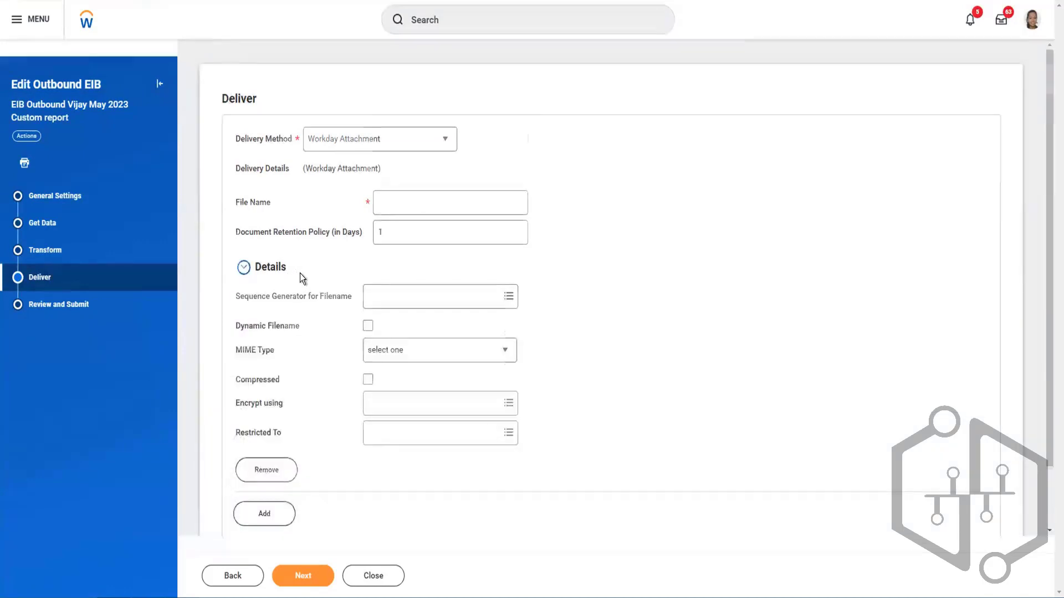
{"action": "scroll", "coordinate": [300, 273], "scroll_direction": "down", "scroll_amount": 1}
{"action": "left_click", "coordinate": [436, 361]}
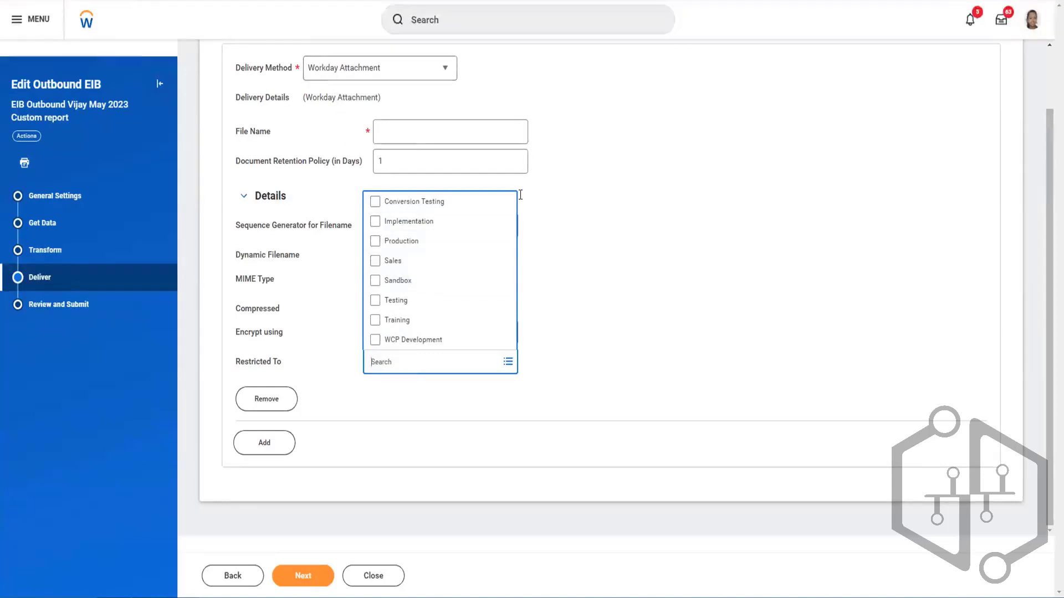
{"action": "left_click", "coordinate": [566, 237]}
{"action": "left_click", "coordinate": [389, 74]}
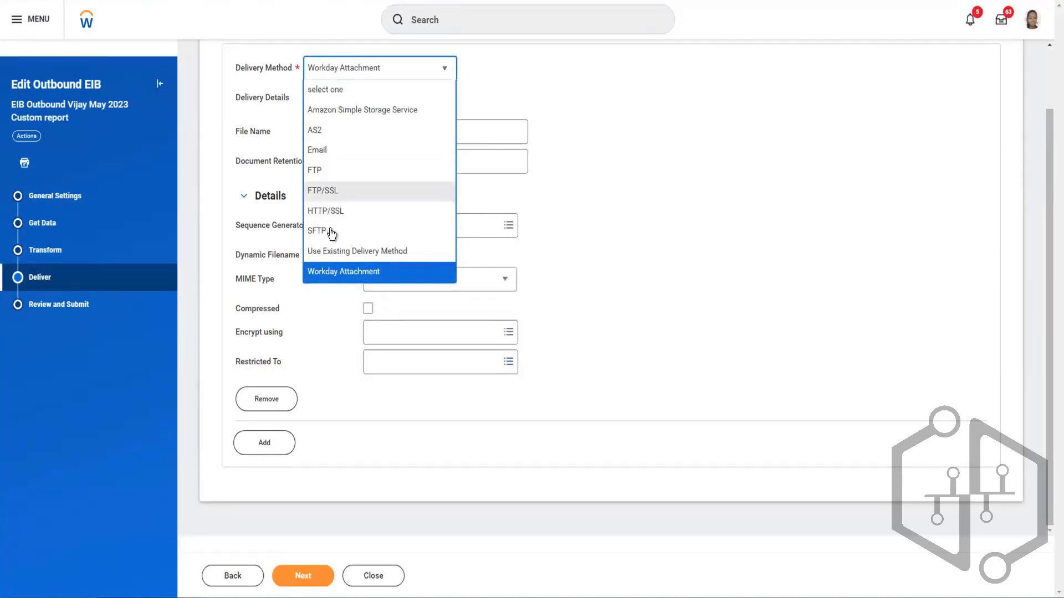
{"action": "left_click", "coordinate": [619, 210]}
- Restrict the Workday Attachment delivery to the Production environment
{"action": "left_click", "coordinate": [451, 364]}
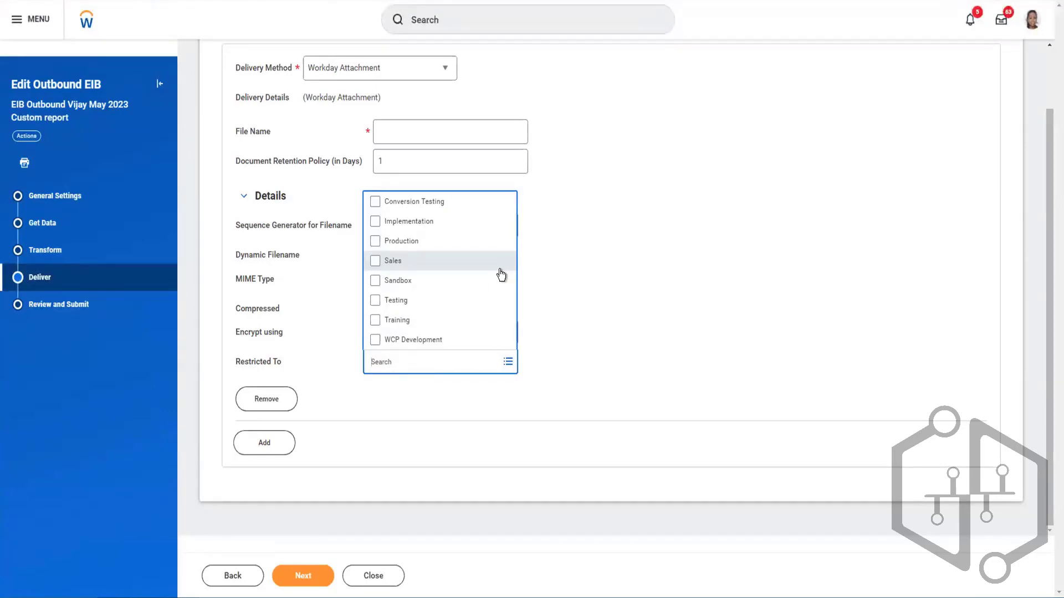
{"action": "left_click", "coordinate": [375, 244]}
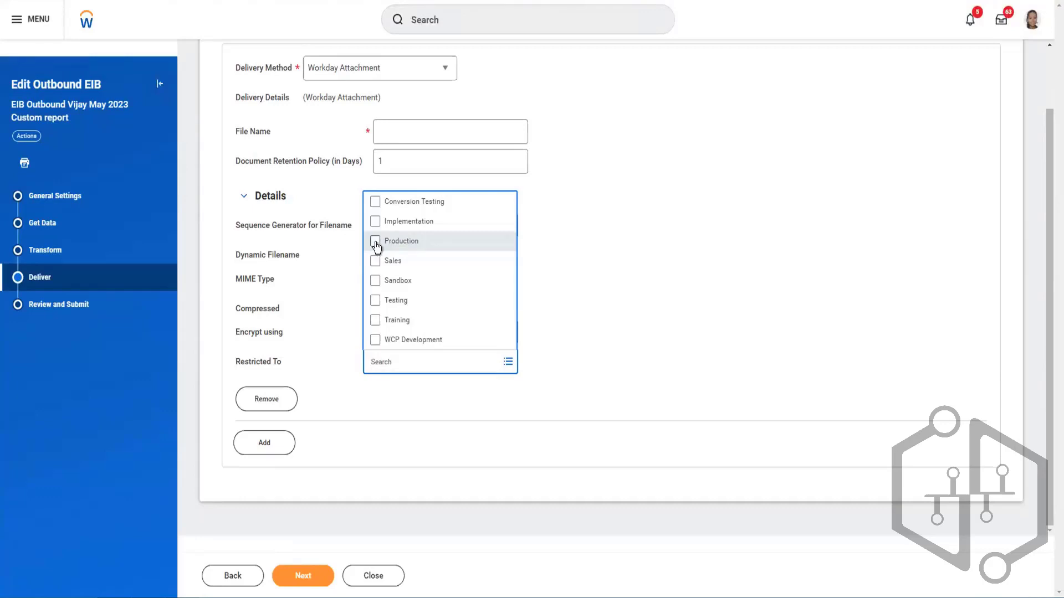
{"action": "left_click", "coordinate": [576, 271]}
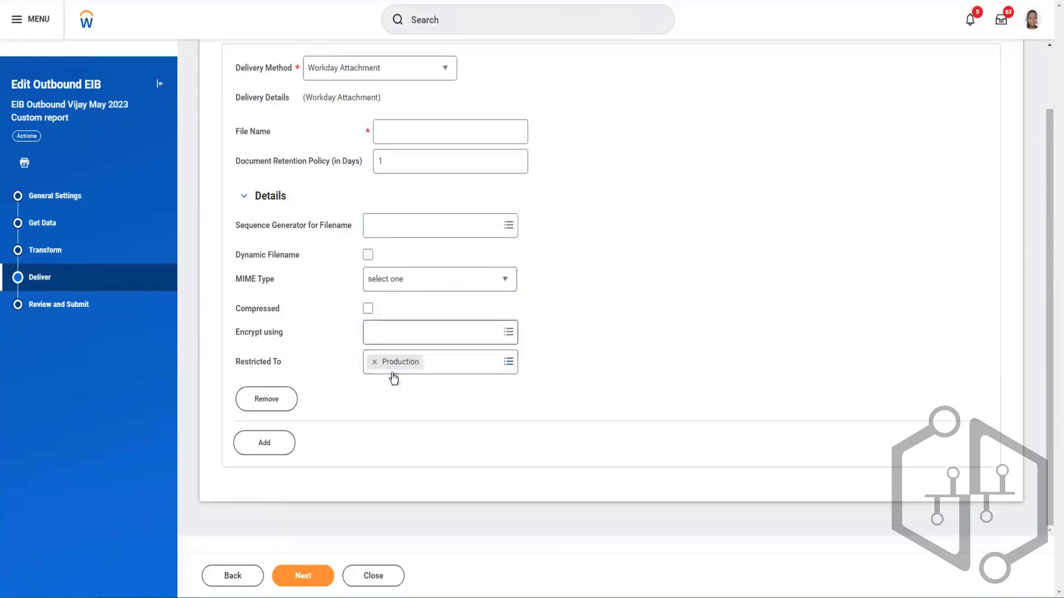
{"action": "scroll", "coordinate": [388, 279], "scroll_direction": "up", "scroll_amount": 2}
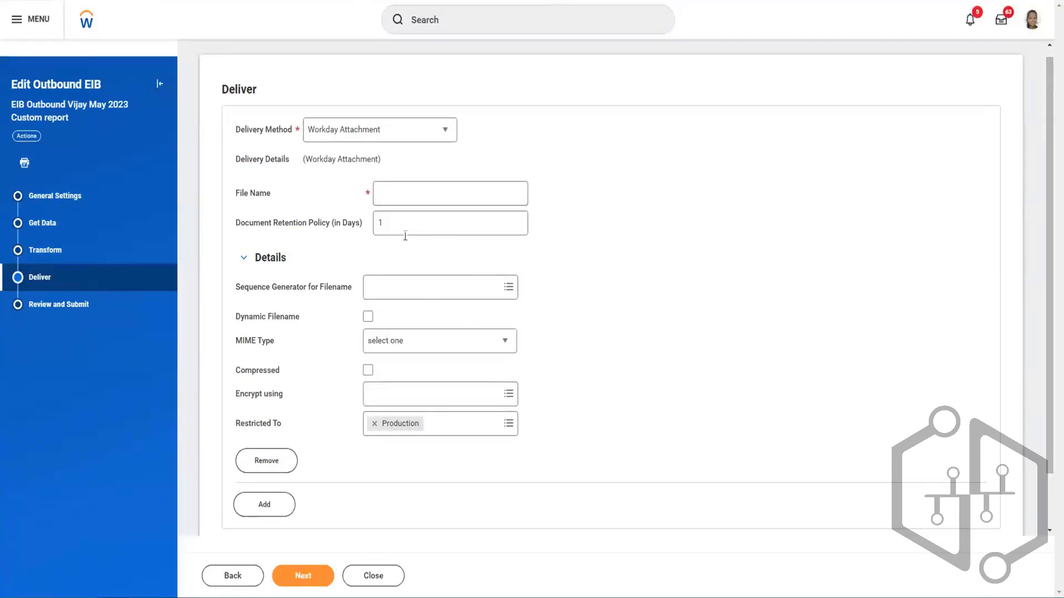
- Add a second delivery entry below the Workday Attachment one
{"action": "mouse_move", "coordinate": [404, 234]}
{"action": "scroll", "coordinate": [454, 366], "scroll_direction": "down", "scroll_amount": 2}
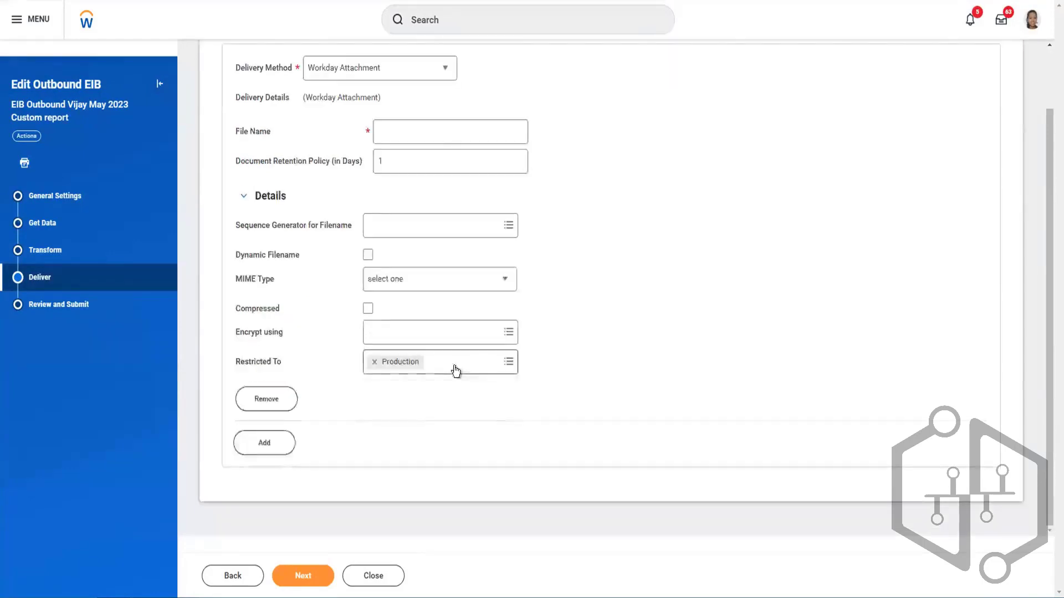
{"action": "left_click", "coordinate": [263, 443]}
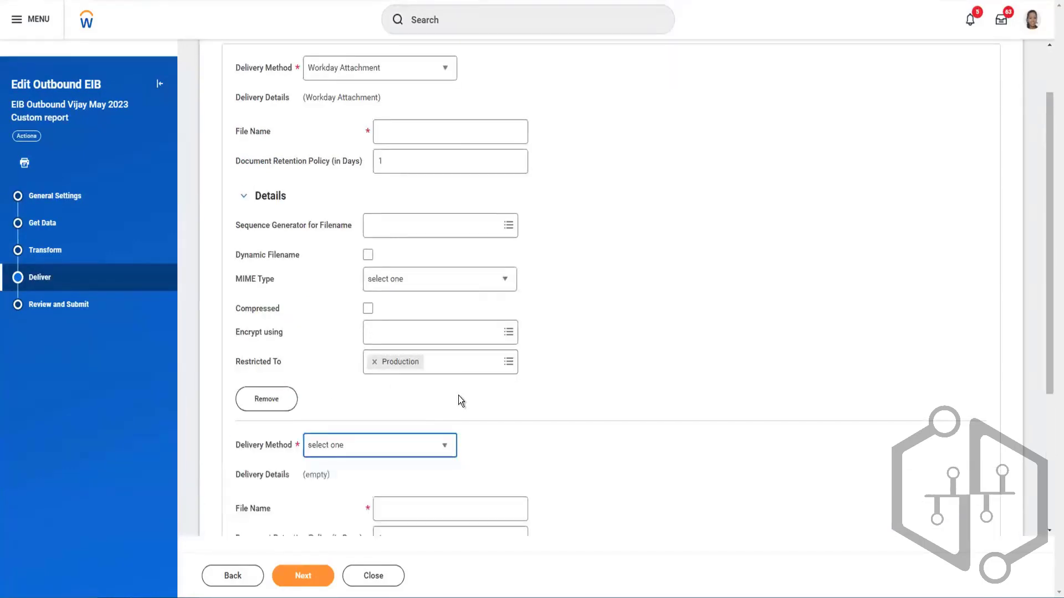
{"action": "scroll", "coordinate": [480, 393], "scroll_direction": "down", "scroll_amount": 5}
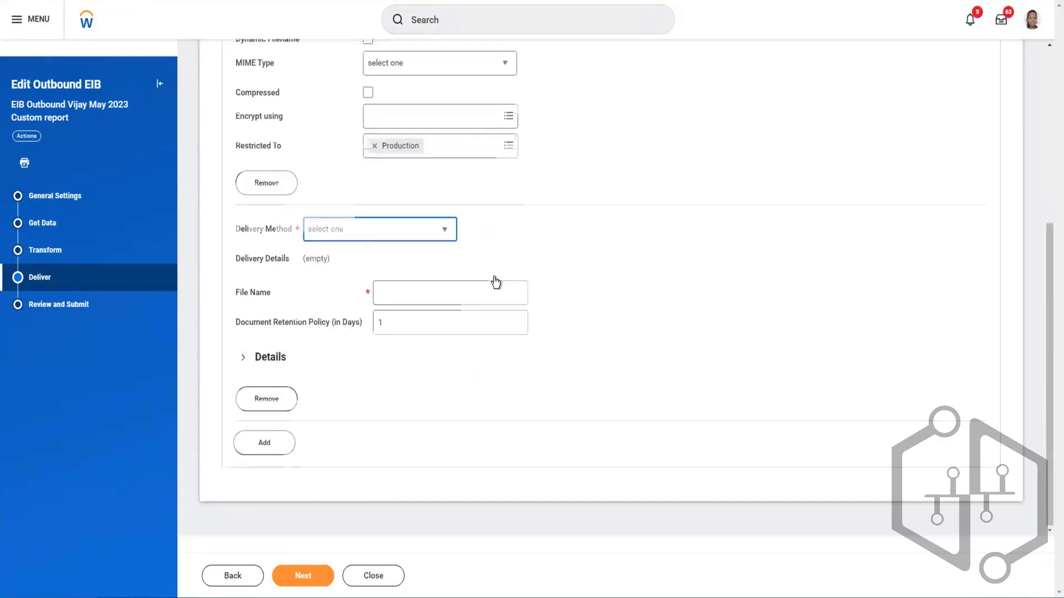
{"action": "scroll", "coordinate": [493, 281], "scroll_direction": "up", "scroll_amount": 6}
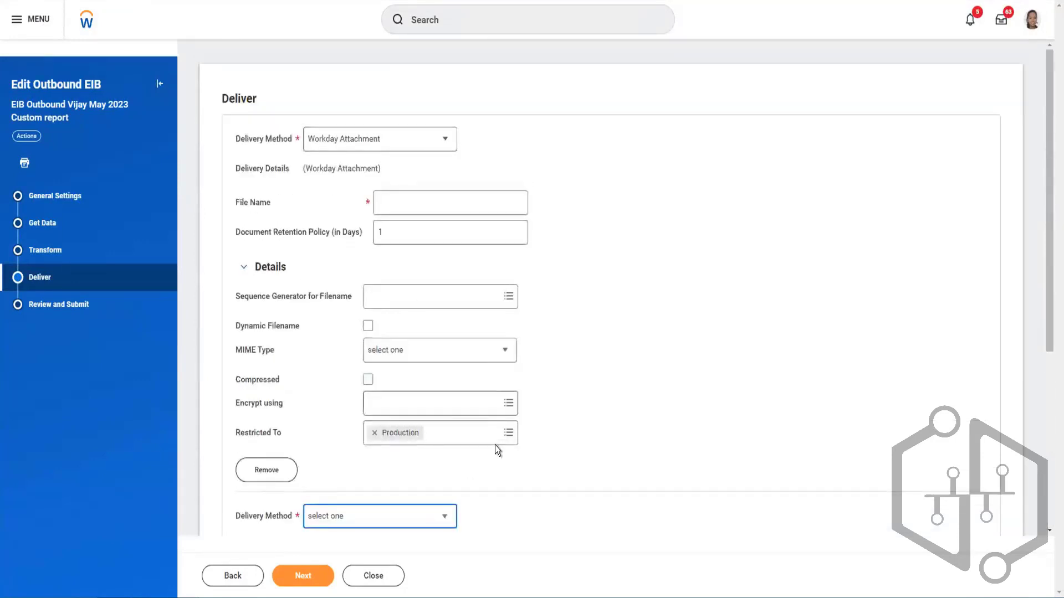
- Restrict the Workday Attachment delivery to the Sandbox and Implementation environments instead of Production
{"action": "left_click", "coordinate": [500, 431]}
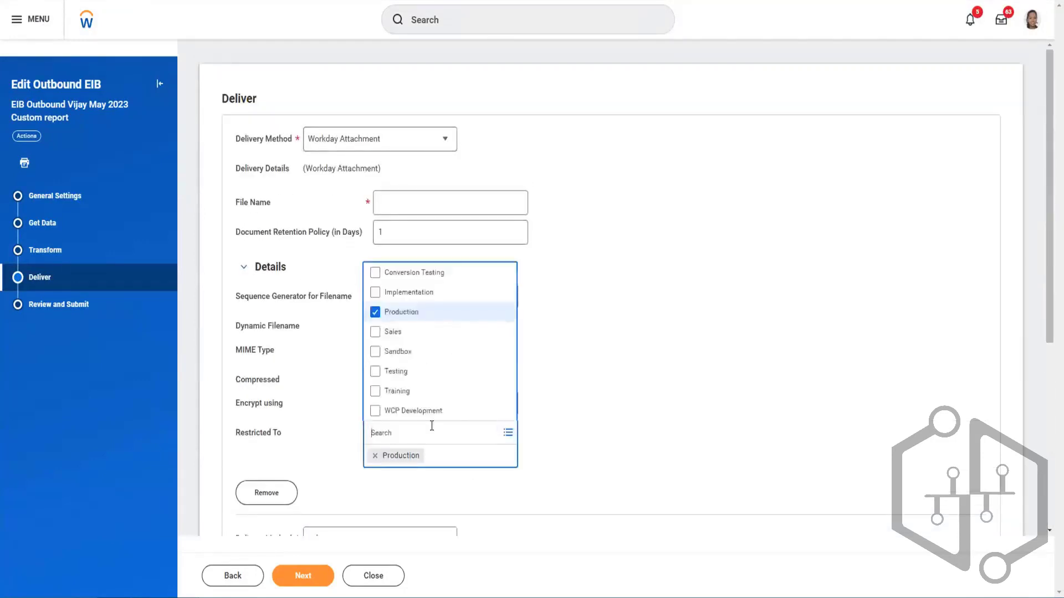
{"action": "left_click", "coordinate": [375, 312]}
{"action": "left_click", "coordinate": [375, 352]}
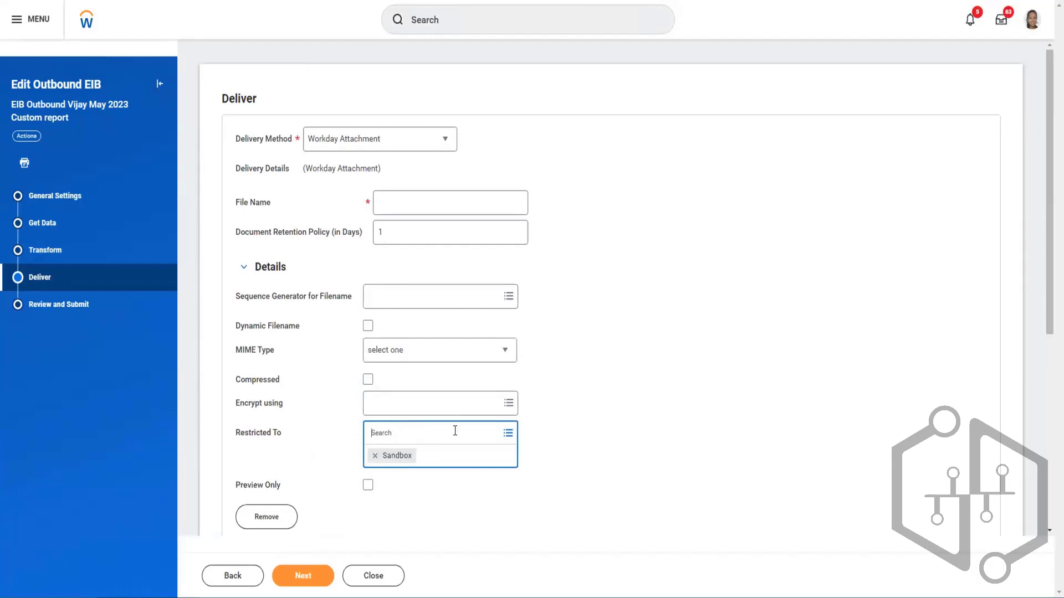
{"action": "left_click", "coordinate": [507, 434]}
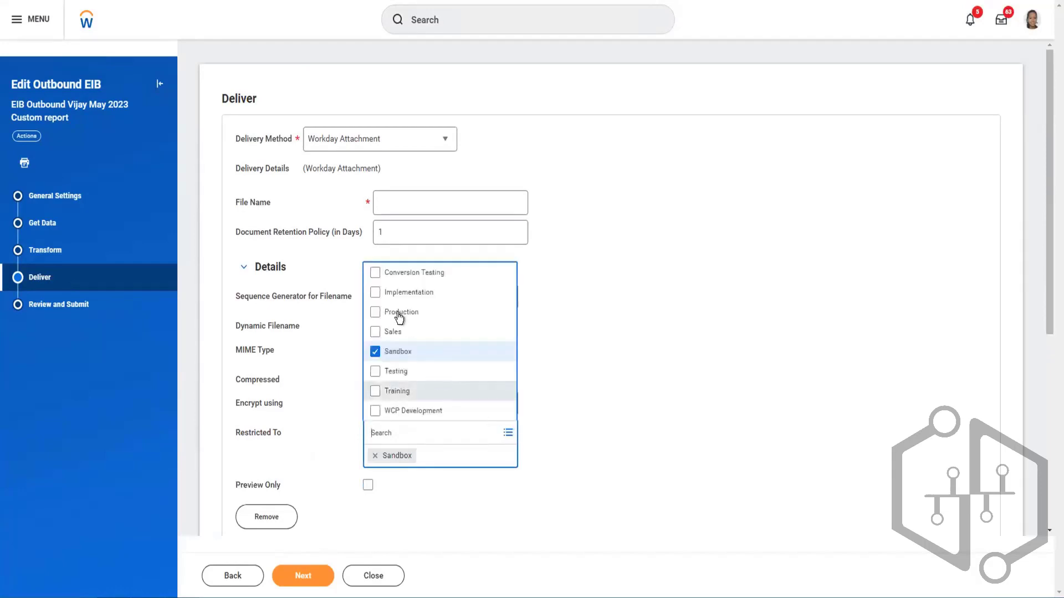
{"action": "left_click", "coordinate": [385, 294]}
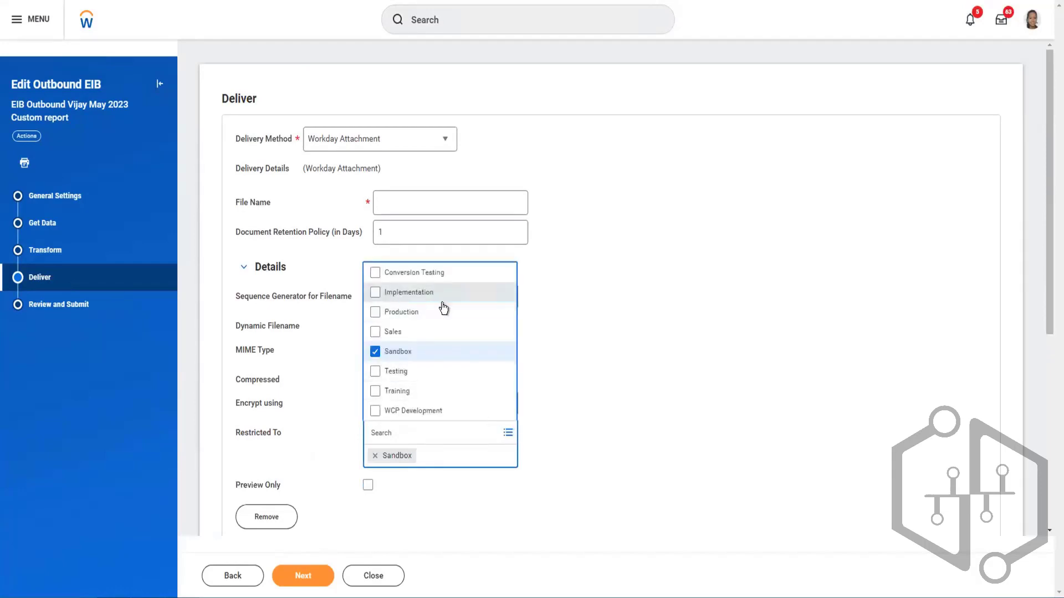
{"action": "left_click", "coordinate": [597, 324]}
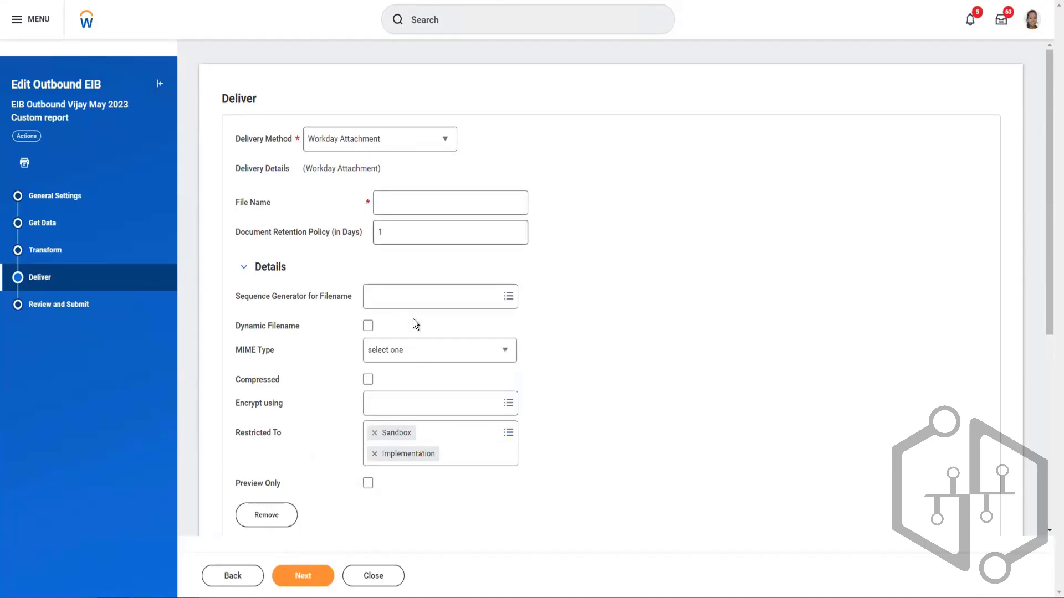
- Set the second delivery entry's method to SFTP
{"action": "scroll", "coordinate": [440, 321], "scroll_direction": "down", "scroll_amount": 2}
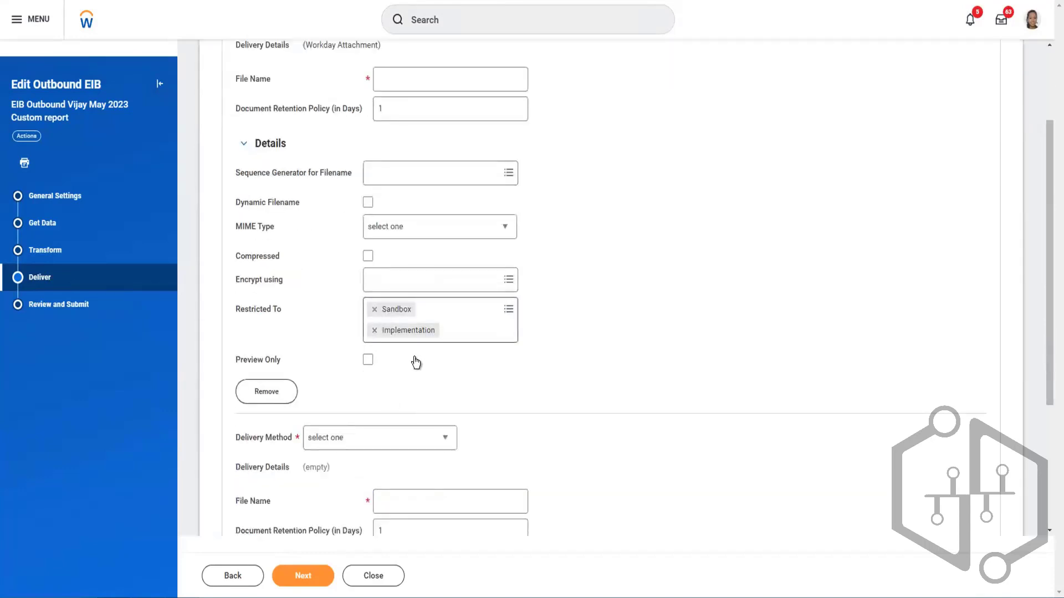
{"action": "scroll", "coordinate": [418, 363], "scroll_direction": "down", "scroll_amount": 2}
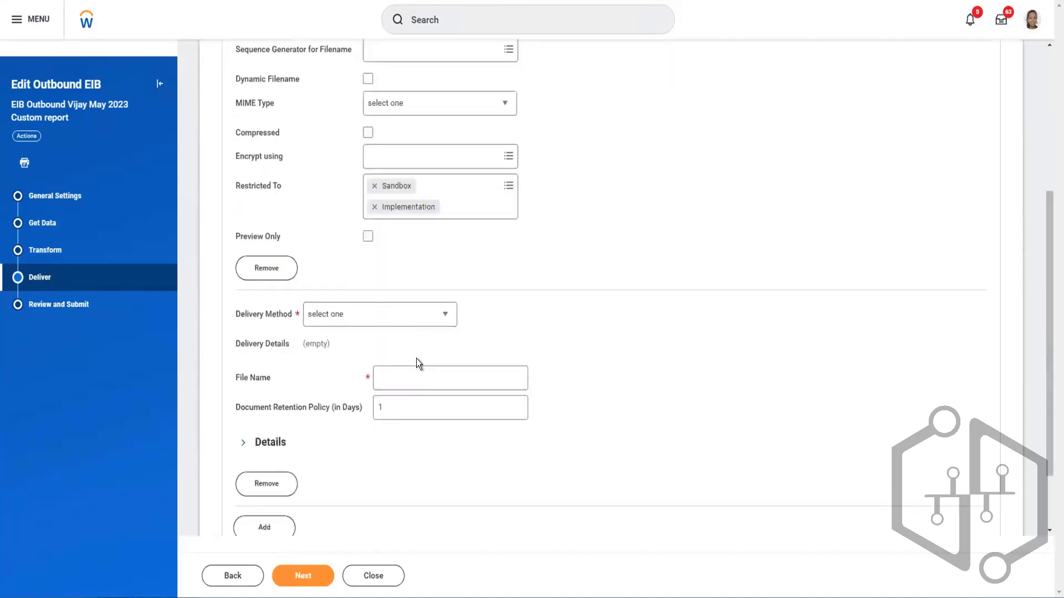
{"action": "left_click", "coordinate": [393, 317]}
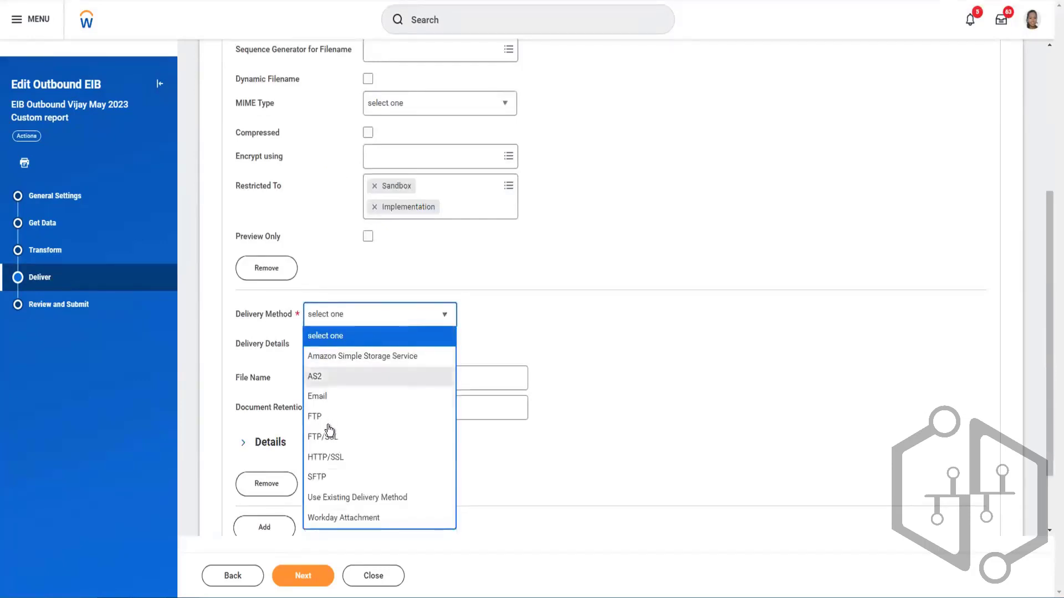
{"action": "left_click", "coordinate": [332, 476]}
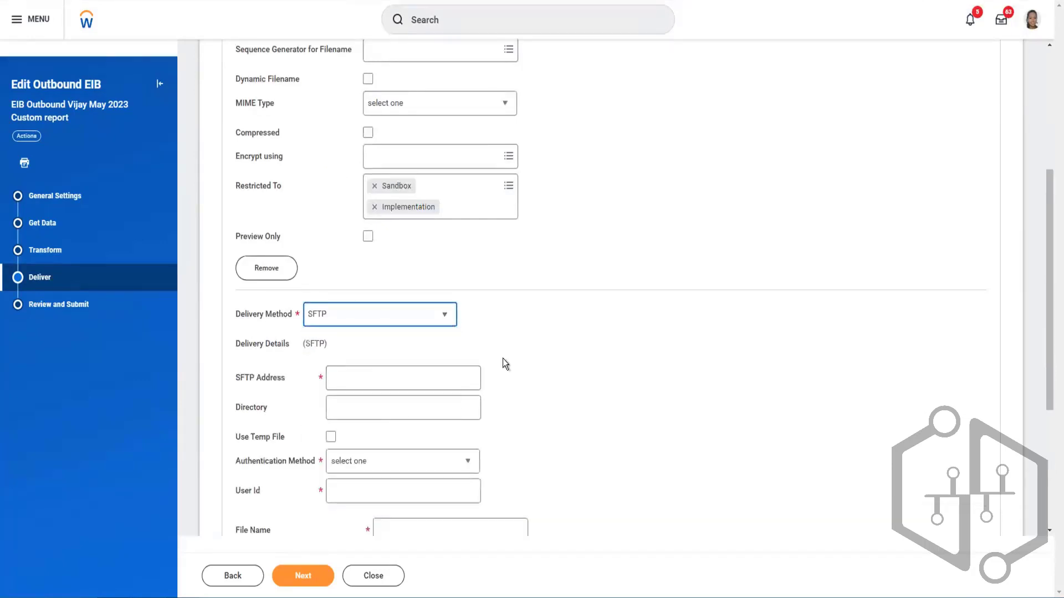
- Expand the SFTP delivery's details and restrict that delivery to the Production environment
{"action": "scroll", "coordinate": [503, 358], "scroll_direction": "down", "scroll_amount": 4}
{"action": "left_click", "coordinate": [250, 358]}
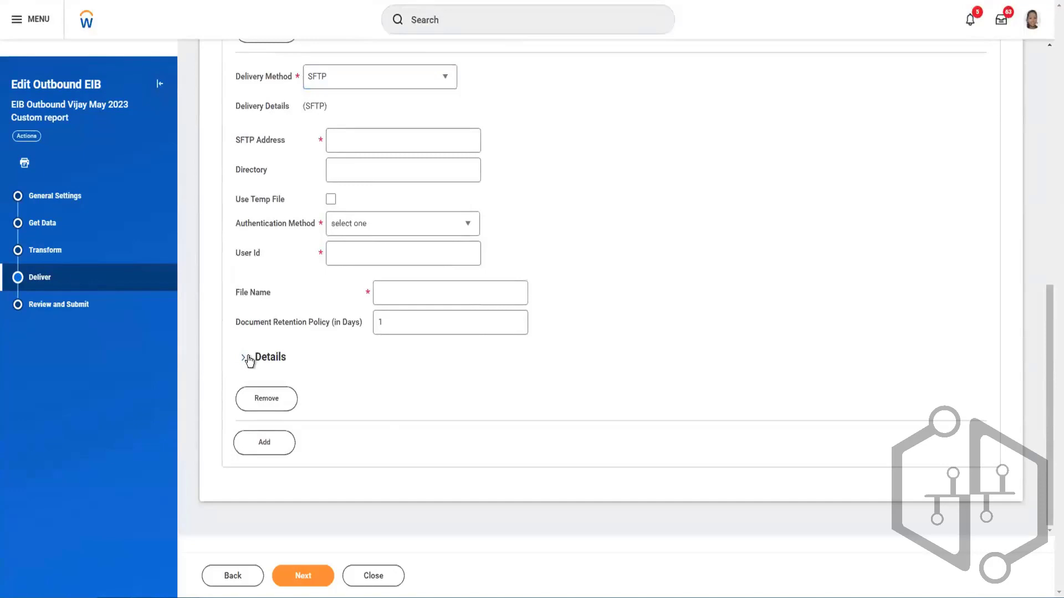
{"action": "scroll", "coordinate": [438, 430], "scroll_direction": "down", "scroll_amount": 2}
{"action": "scroll", "coordinate": [443, 421], "scroll_direction": "down", "scroll_amount": 1}
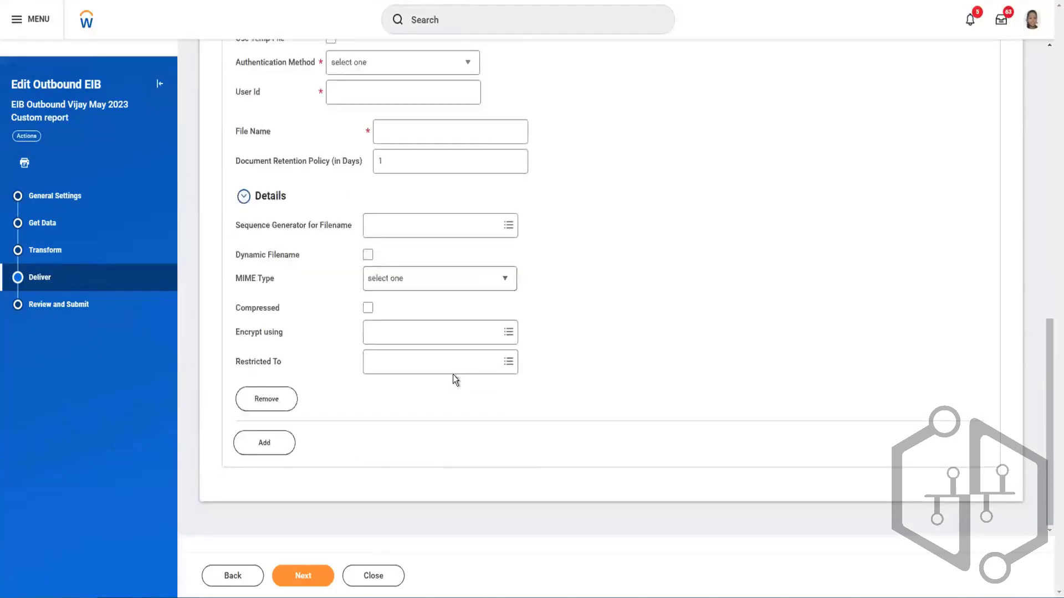
{"action": "left_click", "coordinate": [459, 366]}
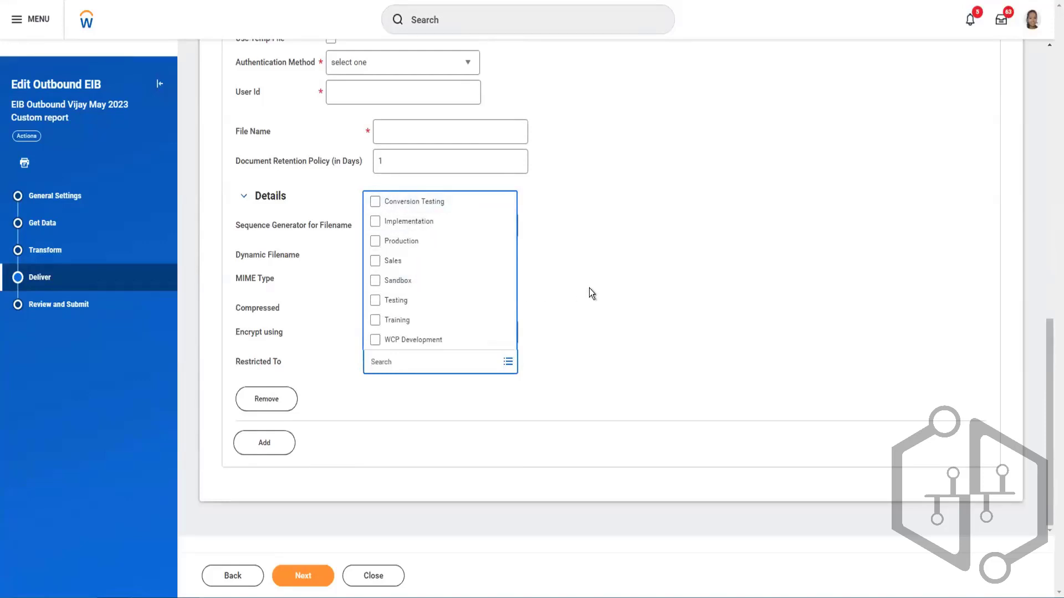
{"action": "left_click", "coordinate": [379, 243]}
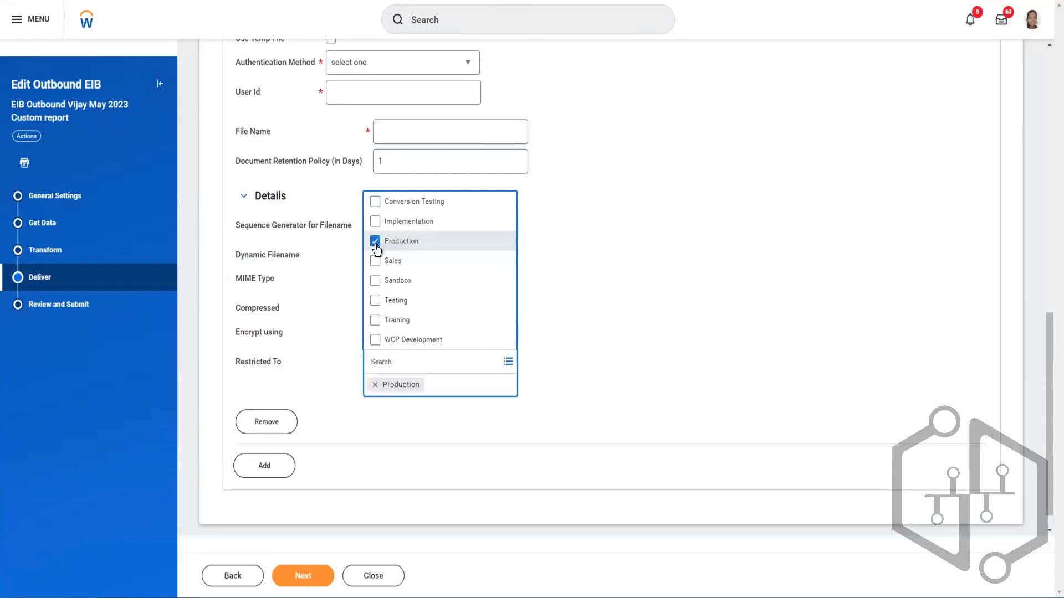
{"action": "left_click", "coordinate": [609, 275]}
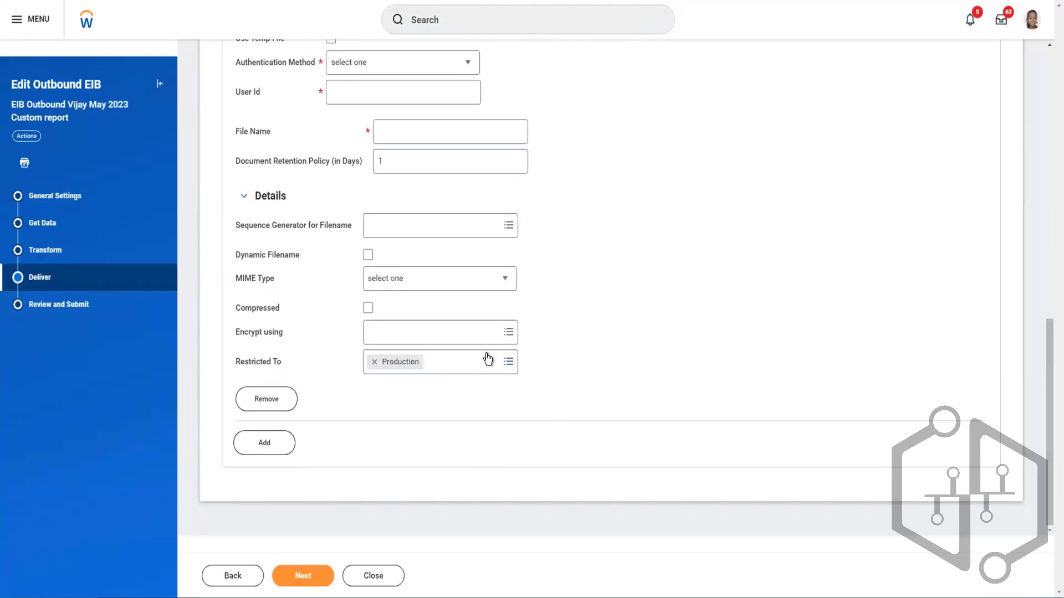
- Restrict the SFTP delivery to the Testing environment instead of Production
{"action": "scroll", "coordinate": [487, 359], "scroll_direction": "up", "scroll_amount": 9}
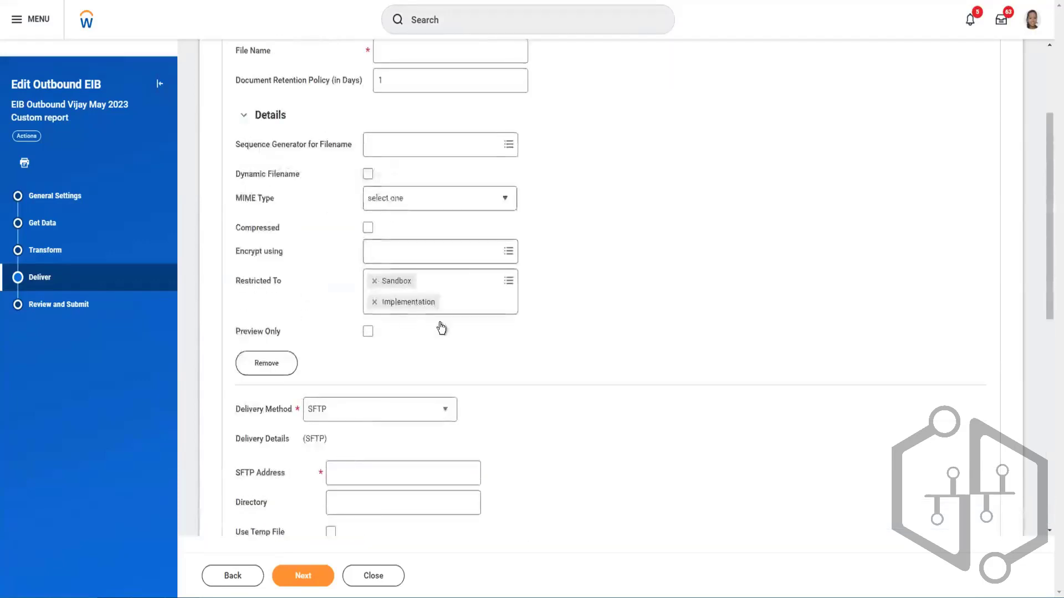
{"action": "scroll", "coordinate": [441, 328], "scroll_direction": "up", "scroll_amount": 3}
{"action": "scroll", "coordinate": [457, 317], "scroll_direction": "down", "scroll_amount": 11}
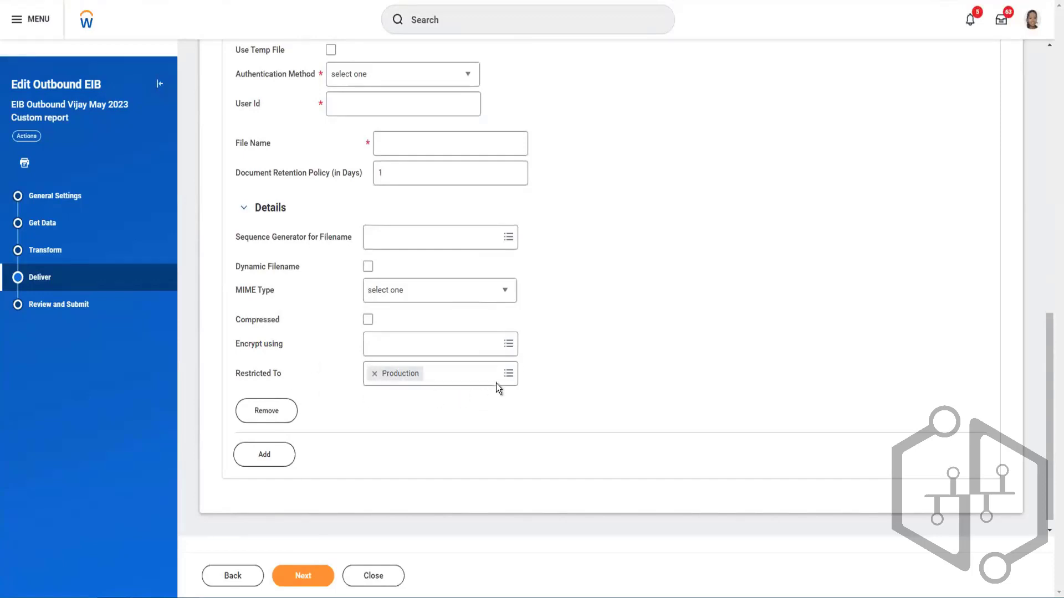
{"action": "scroll", "coordinate": [523, 376], "scroll_direction": "up", "scroll_amount": 5}
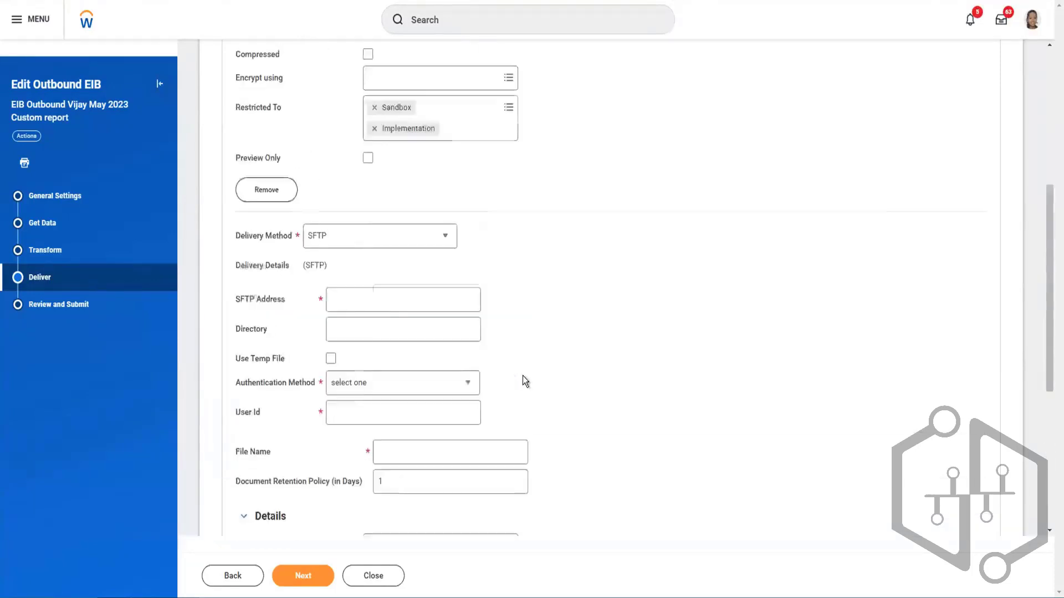
{"action": "scroll", "coordinate": [523, 376], "scroll_direction": "down", "scroll_amount": 5}
{"action": "scroll", "coordinate": [510, 374], "scroll_direction": "up", "scroll_amount": 1}
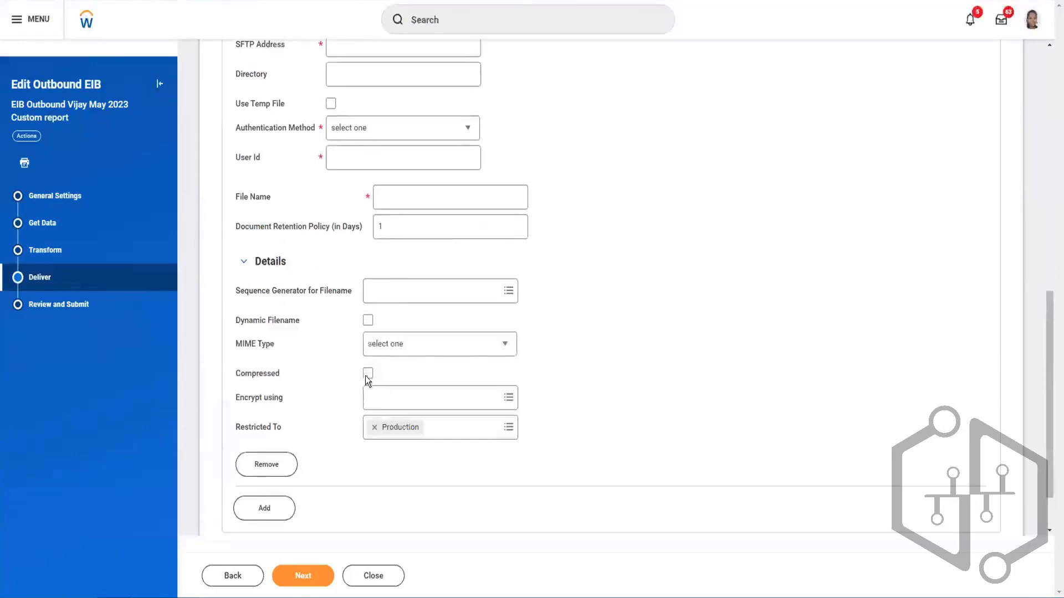
{"action": "left_click", "coordinate": [376, 429]}
{"action": "left_click", "coordinate": [507, 428]}
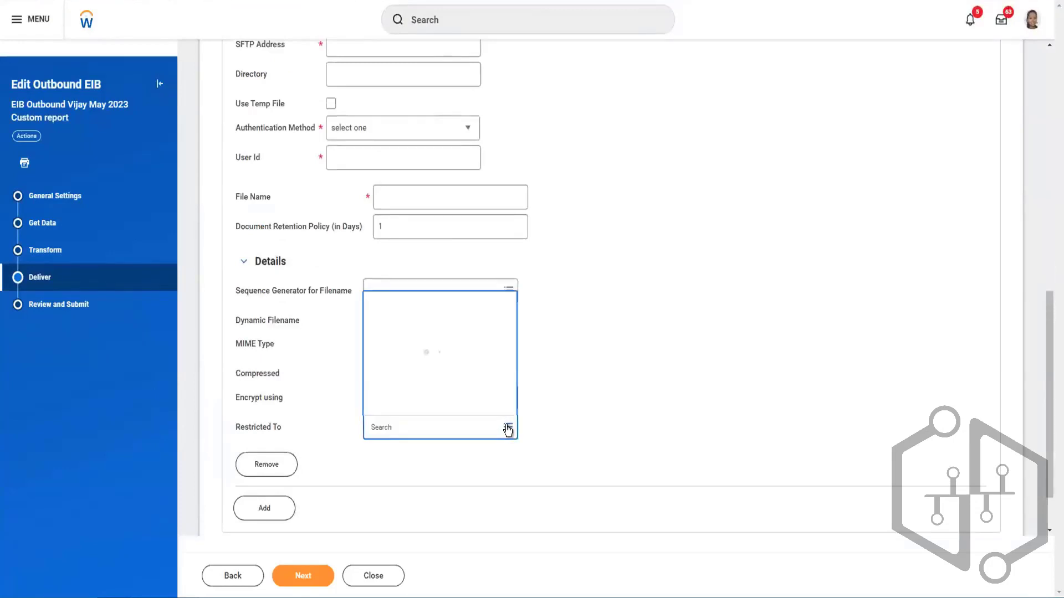
{"action": "left_click", "coordinate": [468, 368]}
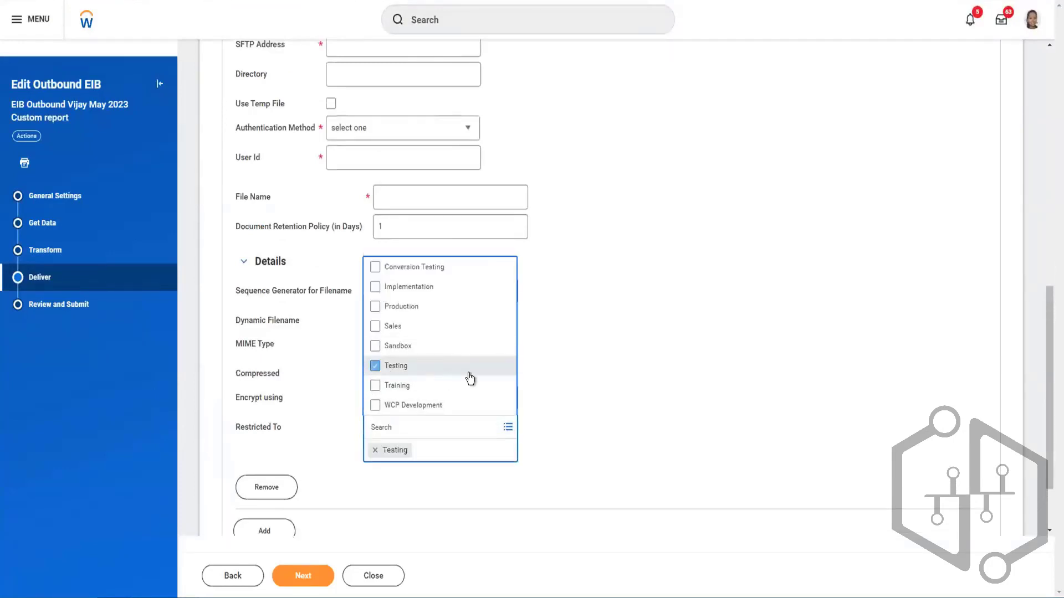
{"action": "left_click", "coordinate": [578, 341]}
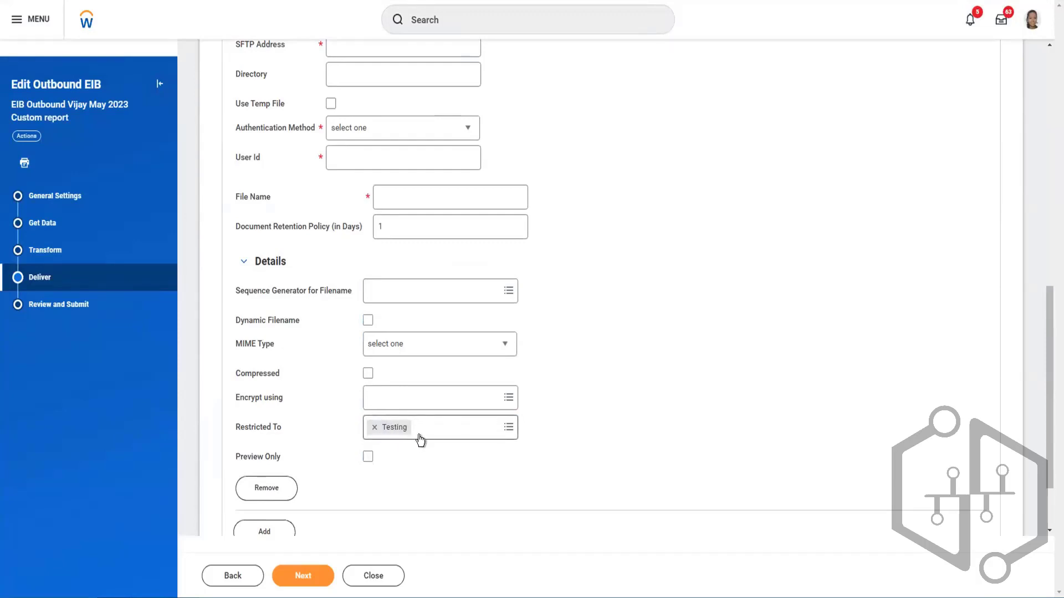
{"action": "left_click", "coordinate": [507, 428]}
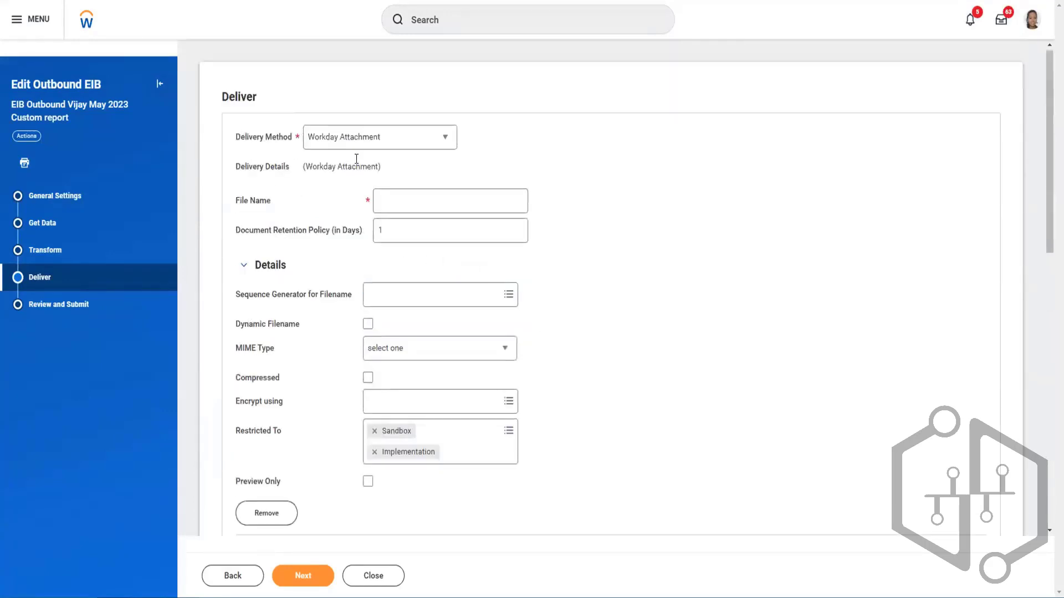
- Remove the SFTP delivery entry, keeping only the Workday Attachment one
{"action": "scroll", "coordinate": [438, 316], "scroll_direction": "down", "scroll_amount": 5}
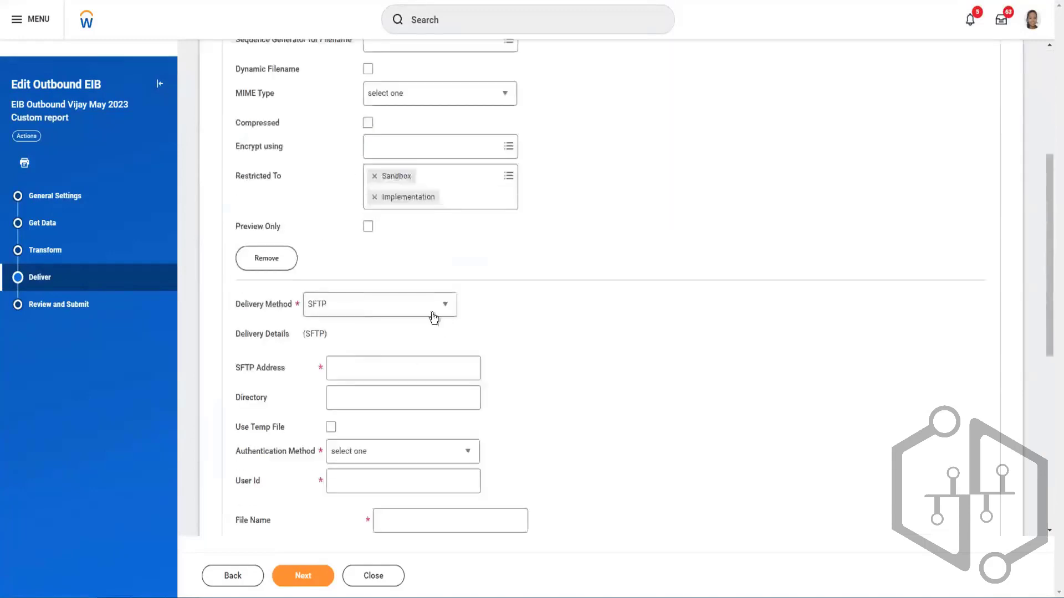
{"action": "scroll", "coordinate": [451, 256], "scroll_direction": "down", "scroll_amount": 6}
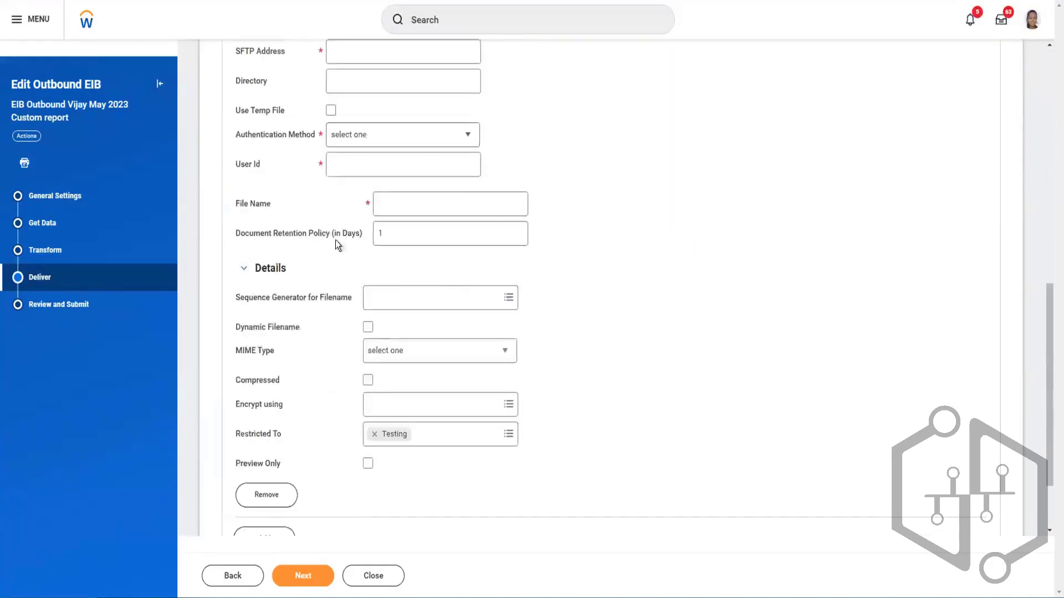
{"action": "scroll", "coordinate": [355, 310], "scroll_direction": "down", "scroll_amount": 2}
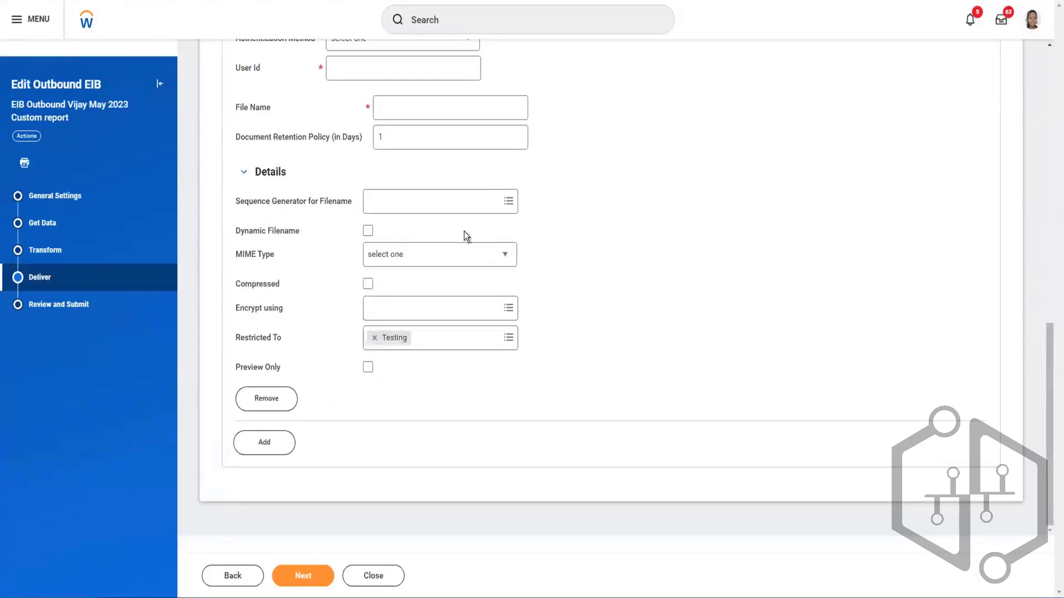
{"action": "scroll", "coordinate": [384, 263], "scroll_direction": "up", "scroll_amount": 6}
{"action": "scroll", "coordinate": [384, 264], "scroll_direction": "down", "scroll_amount": 6}
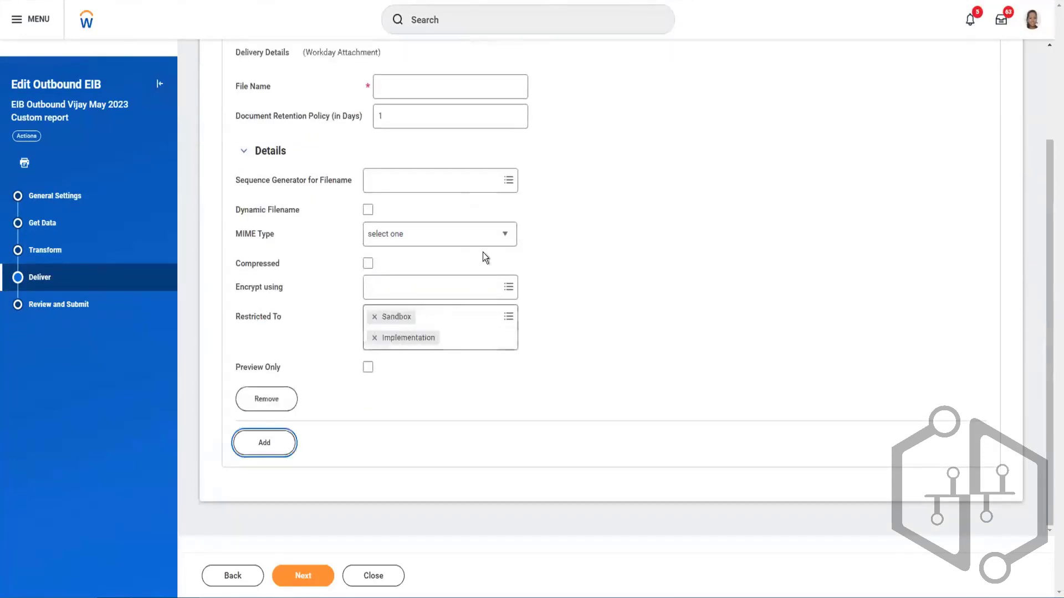
- Name the Workday Attachment delivery's output file VijayEIBOutboundMay23.xml
{"action": "scroll", "coordinate": [444, 222], "scroll_direction": "up", "scroll_amount": 2}
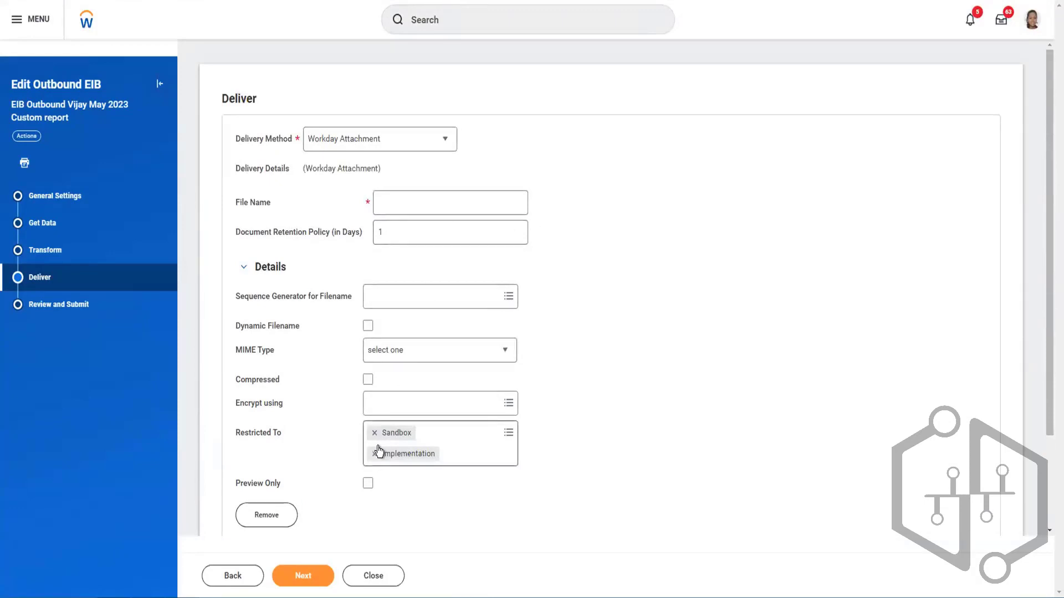
{"action": "left_click", "coordinate": [406, 205]}
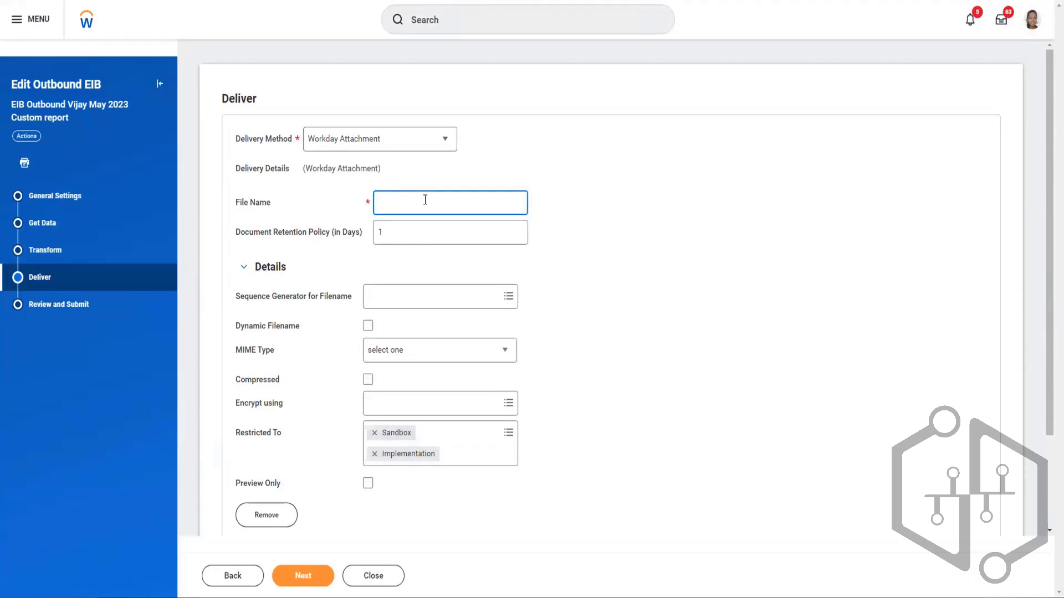
{"action": "type", "text": "VijayEIBOutboundMay23.xml"}
{"action": "left_click", "coordinate": [566, 207]}
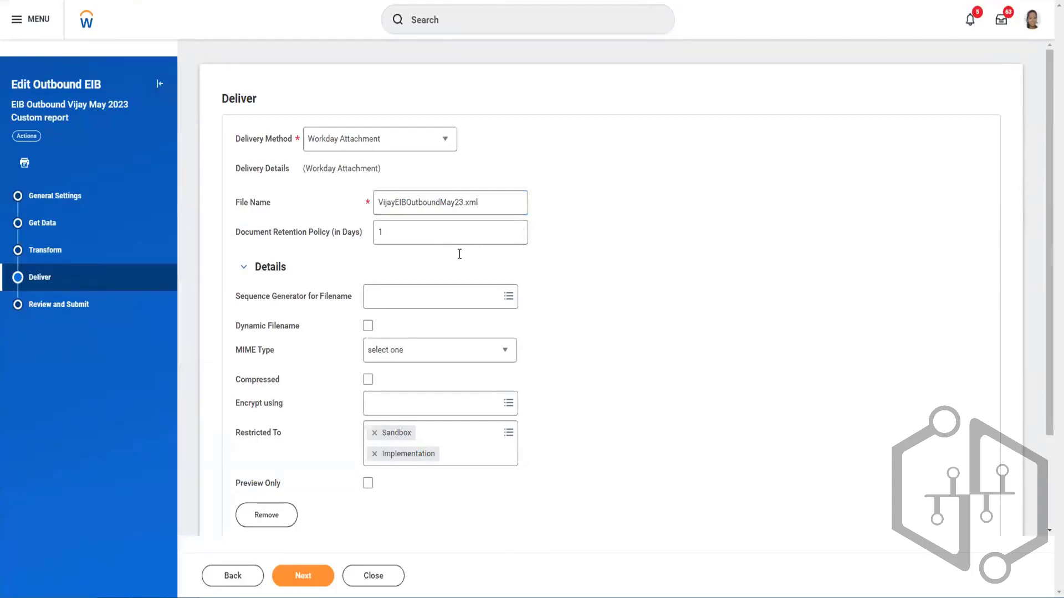
- Set the Workday Attachment delivery's document retention policy to 5 days
{"action": "left_click", "coordinate": [436, 231]}
{"action": "double_click", "coordinate": [436, 231]}
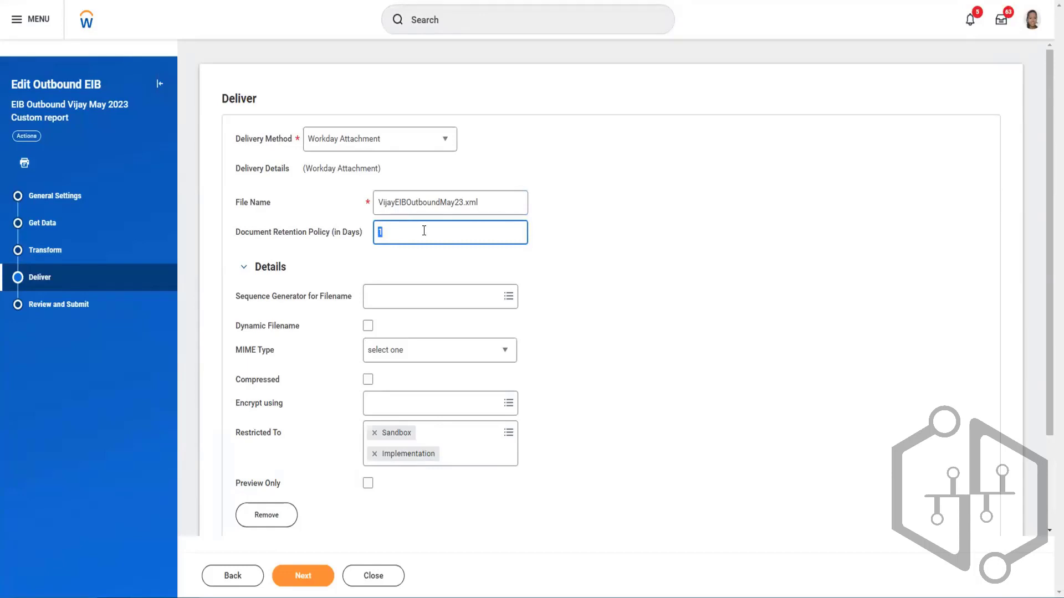
{"action": "type", "text": "5"}
{"action": "left_click", "coordinate": [554, 265]}
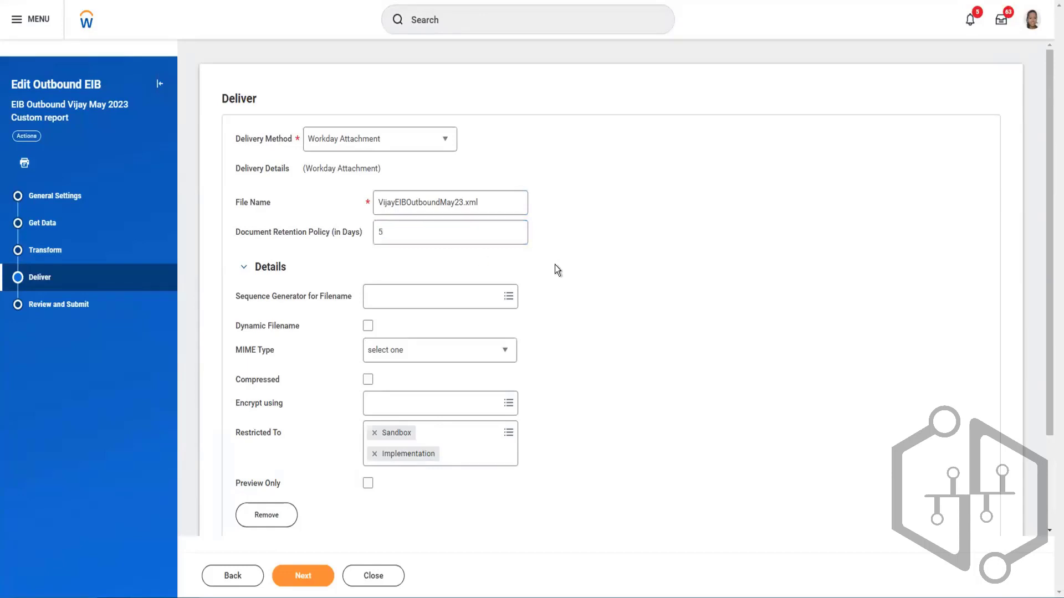
- Examine the sequence generators available for the Workday Attachment filename without choosing one, and compare them with the entered file name
{"action": "scroll", "coordinate": [554, 264], "scroll_direction": "down", "scroll_amount": 2}
{"action": "left_click", "coordinate": [432, 181]}
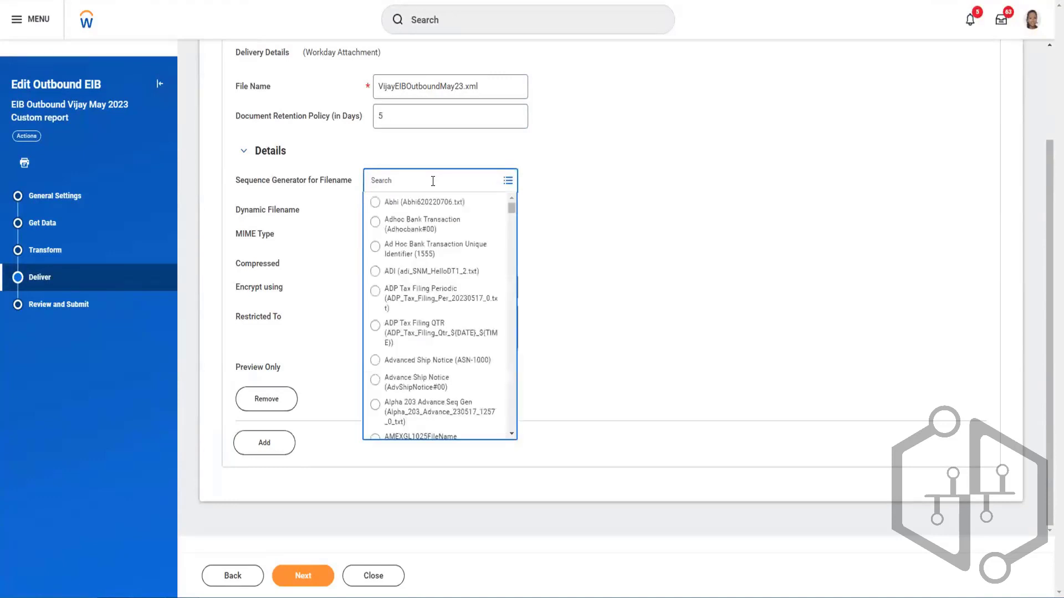
{"action": "left_click", "coordinate": [482, 84]}
{"action": "left_click_drag", "start_coordinate": [474, 86], "coordinate": [379, 87]}
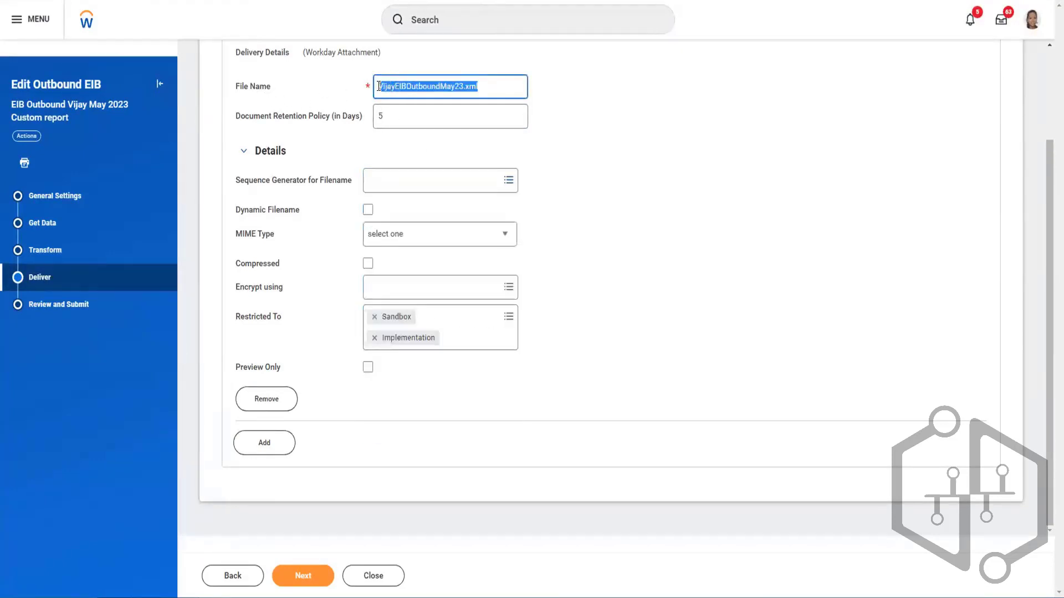
{"action": "left_click", "coordinate": [564, 135]}
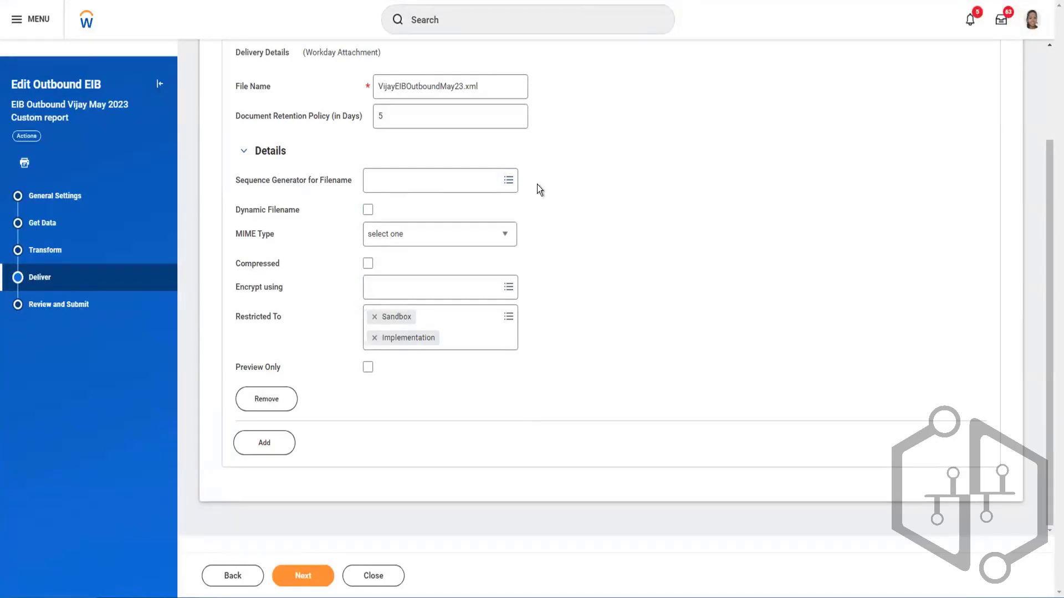
{"action": "left_click", "coordinate": [435, 178]}
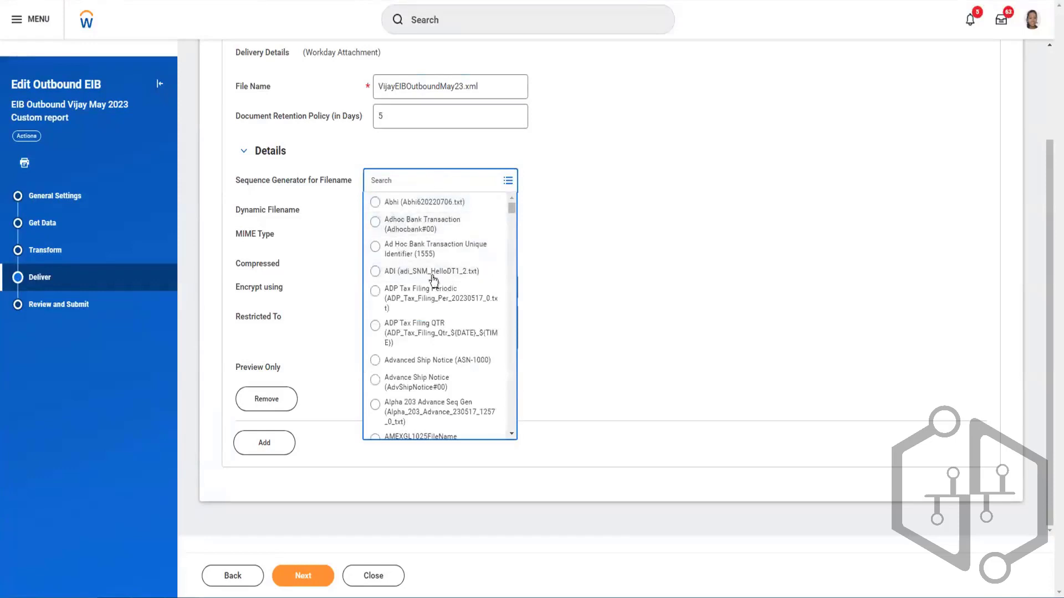
{"action": "scroll", "coordinate": [441, 308], "scroll_direction": "down", "scroll_amount": 3}
{"action": "scroll", "coordinate": [432, 283], "scroll_direction": "down", "scroll_amount": 2}
{"action": "scroll", "coordinate": [431, 279], "scroll_direction": "up", "scroll_amount": 6}
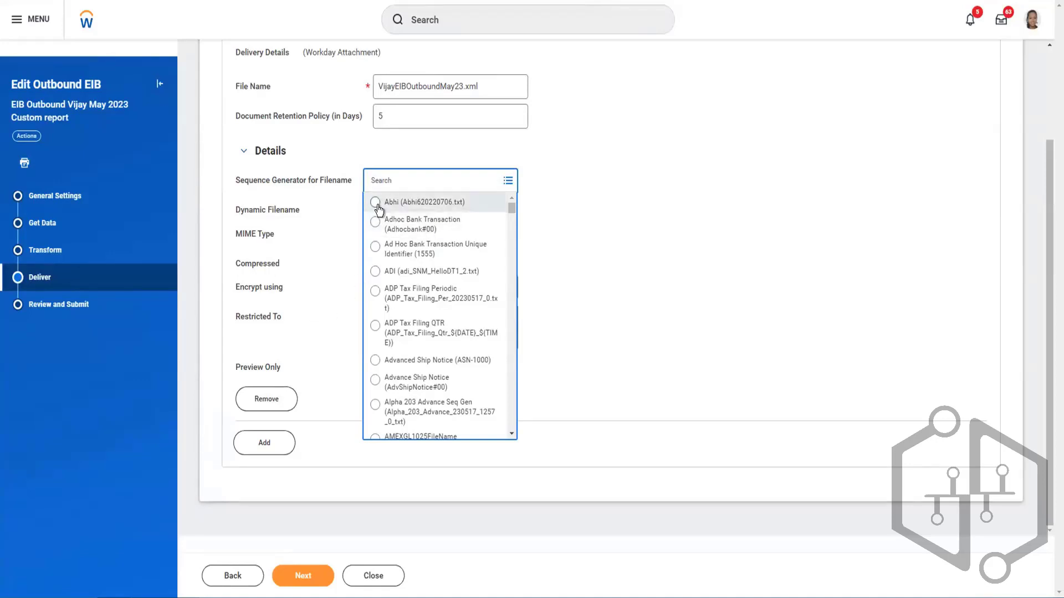
{"action": "scroll", "coordinate": [580, 142], "scroll_direction": "up", "scroll_amount": 2}
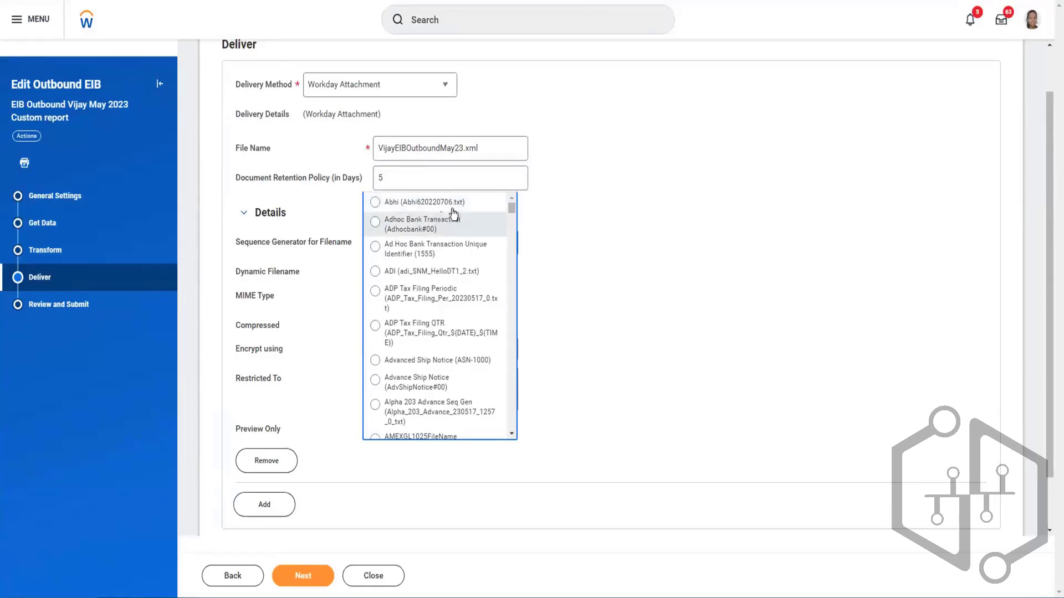
{"action": "scroll", "coordinate": [598, 72], "scroll_direction": "up", "scroll_amount": 2}
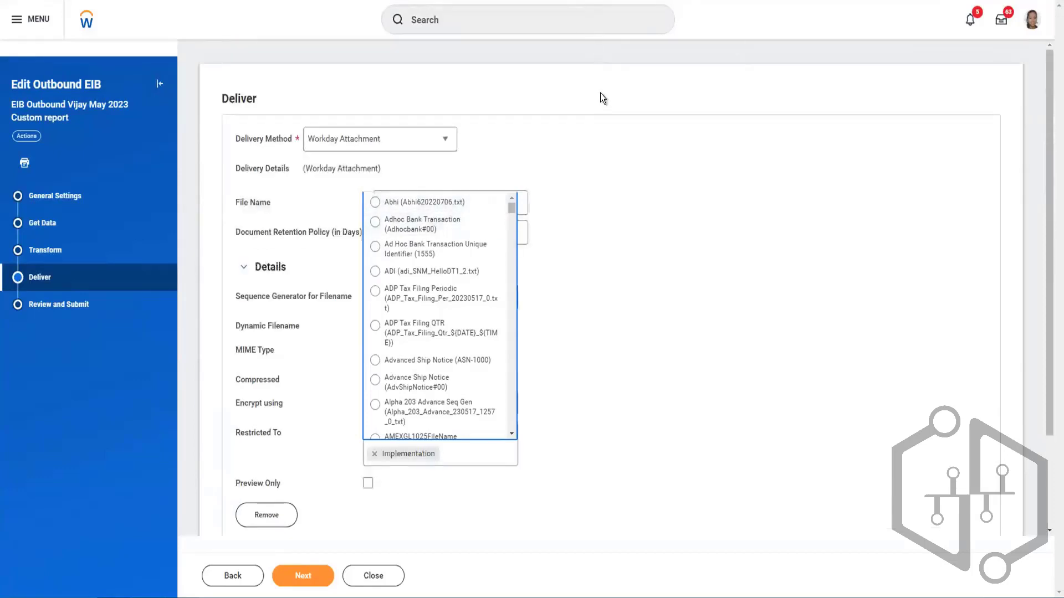
{"action": "left_click", "coordinate": [597, 247]}
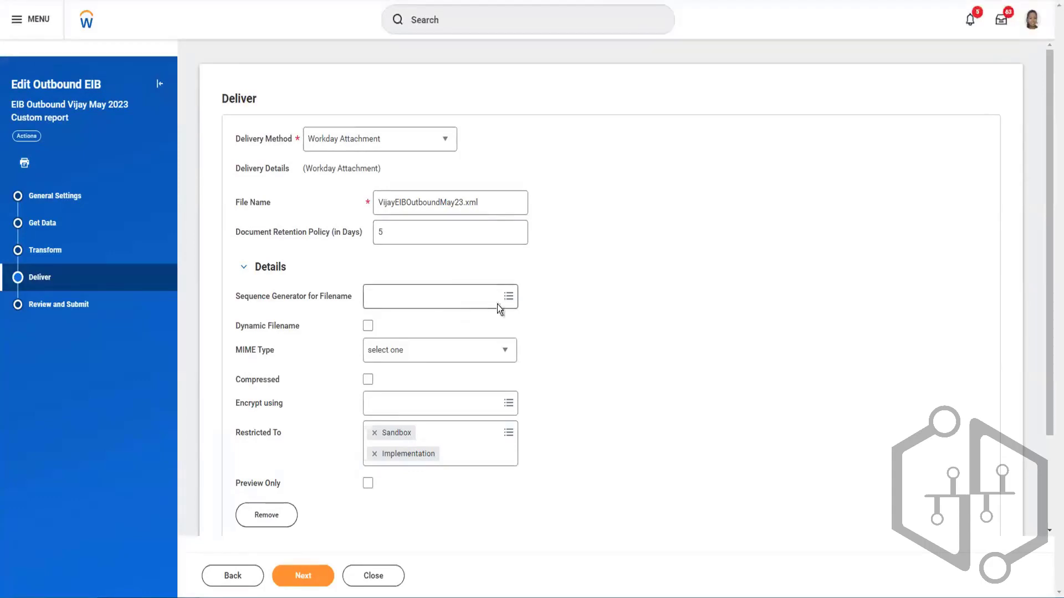
- Try encrypting the Workday Attachment file using PGP Certificate, and clear the encryption selection again
{"action": "scroll", "coordinate": [479, 293], "scroll_direction": "down", "scroll_amount": 2}
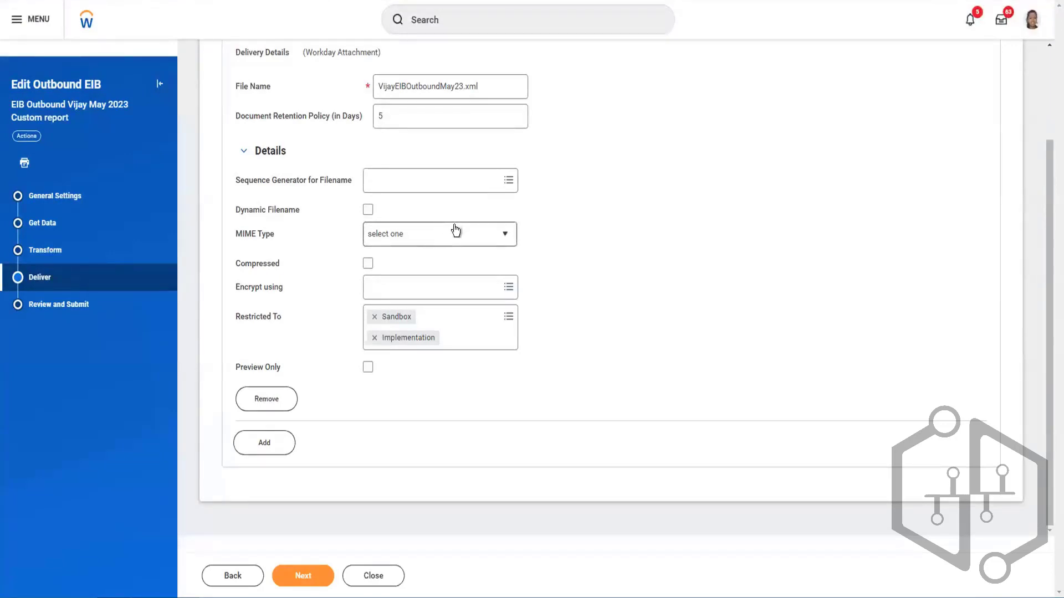
{"action": "left_click", "coordinate": [502, 288]}
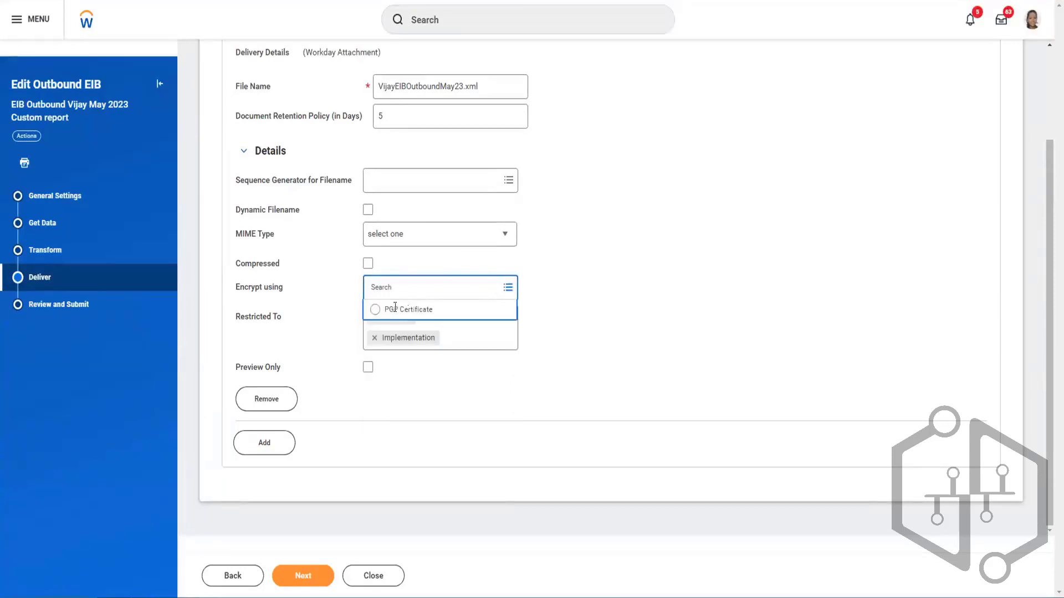
{"action": "left_click", "coordinate": [376, 311]}
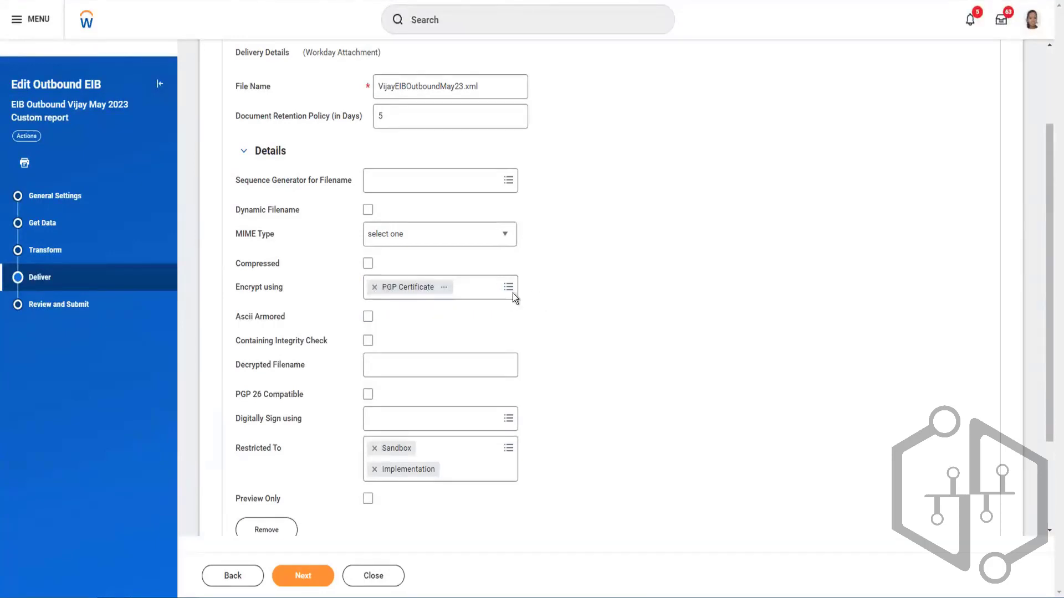
{"action": "left_click", "coordinate": [375, 287]}
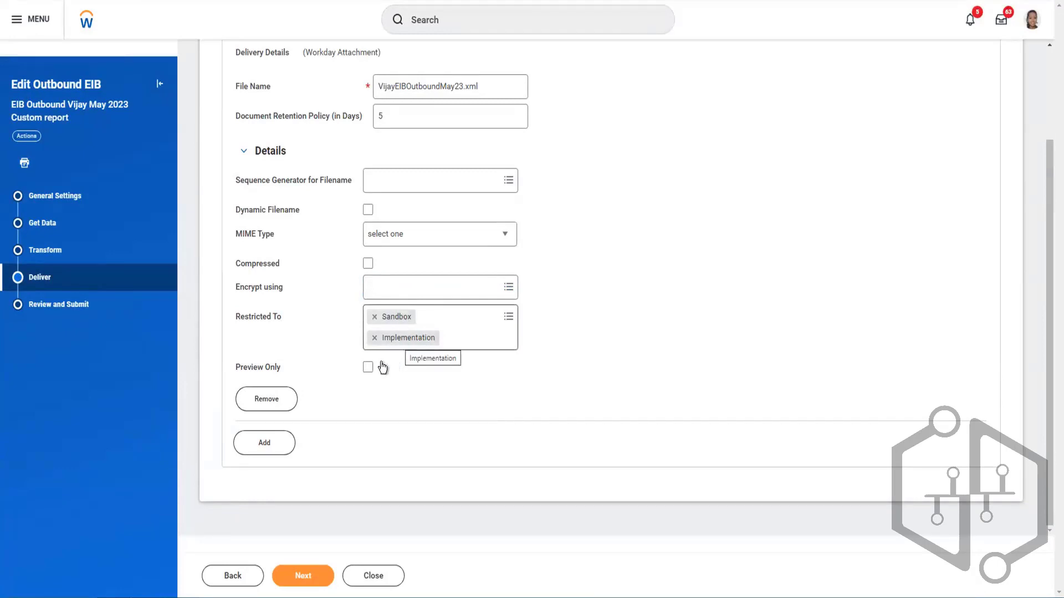
{"action": "scroll", "coordinate": [317, 328], "scroll_direction": "up", "scroll_amount": 2}
{"action": "scroll", "coordinate": [317, 328], "scroll_direction": "down", "scroll_amount": 2}
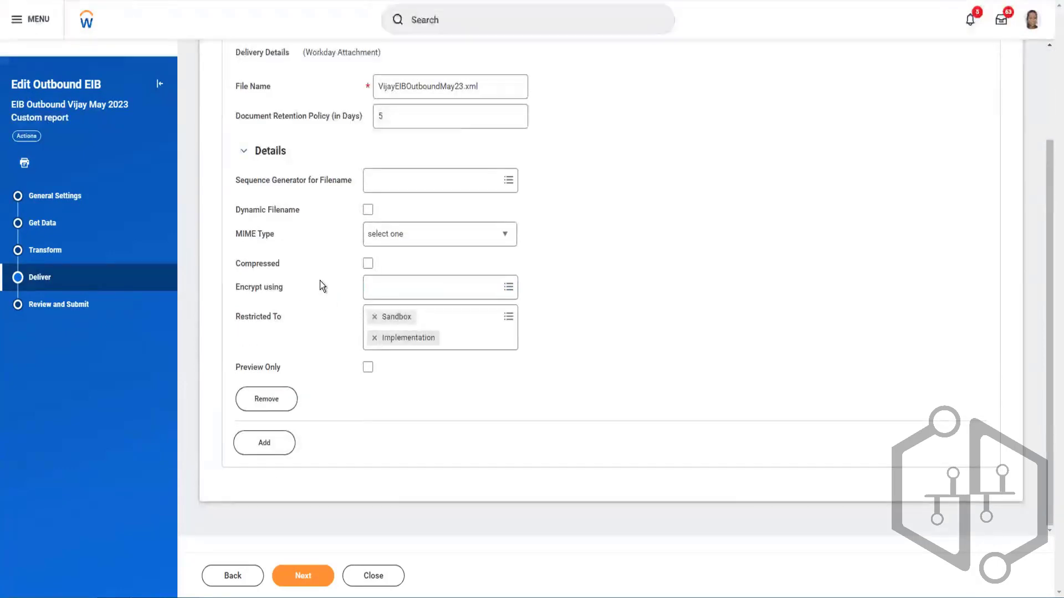
- Review the edited outbound EIB's general, data, transformation and delivery settings, and submit the configuration
{"action": "scroll", "coordinate": [317, 327], "scroll_direction": "up", "scroll_amount": 2}
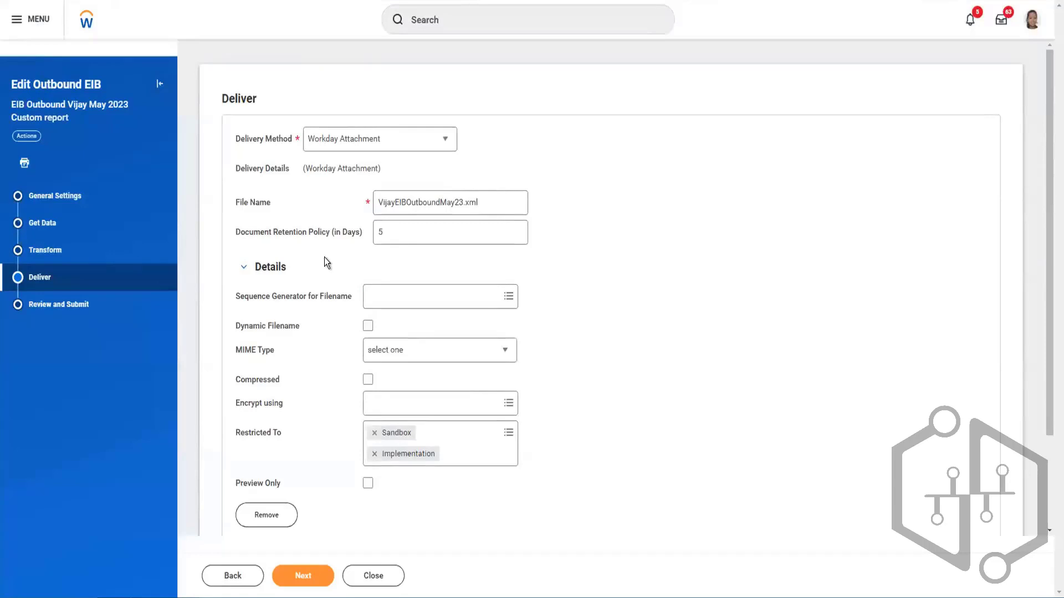
{"action": "scroll", "coordinate": [324, 257], "scroll_direction": "down", "scroll_amount": 2}
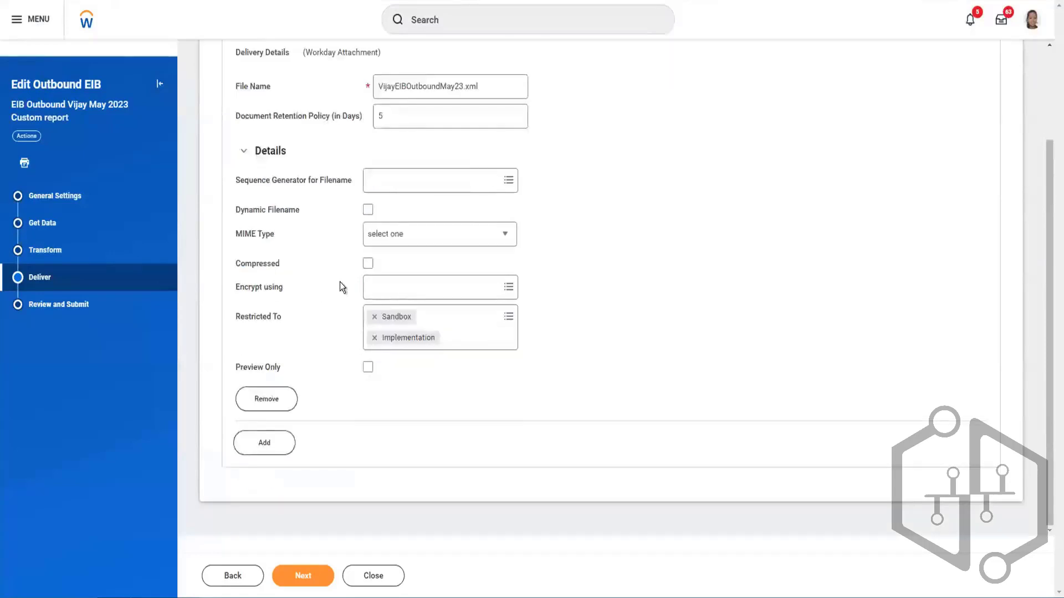
{"action": "left_click", "coordinate": [107, 313]}
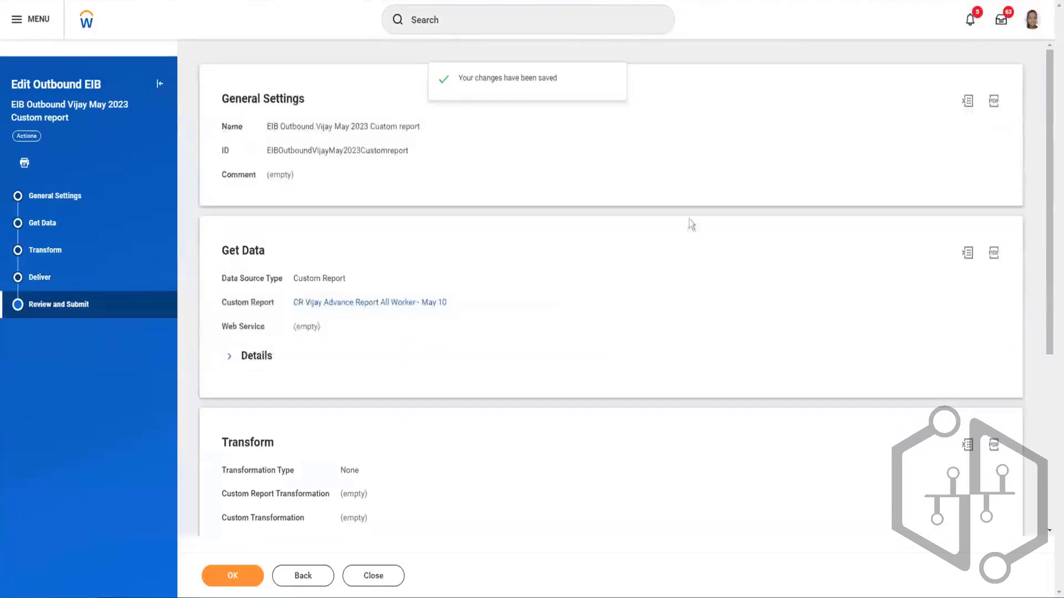
{"action": "scroll", "coordinate": [448, 333], "scroll_direction": "down", "scroll_amount": 5}
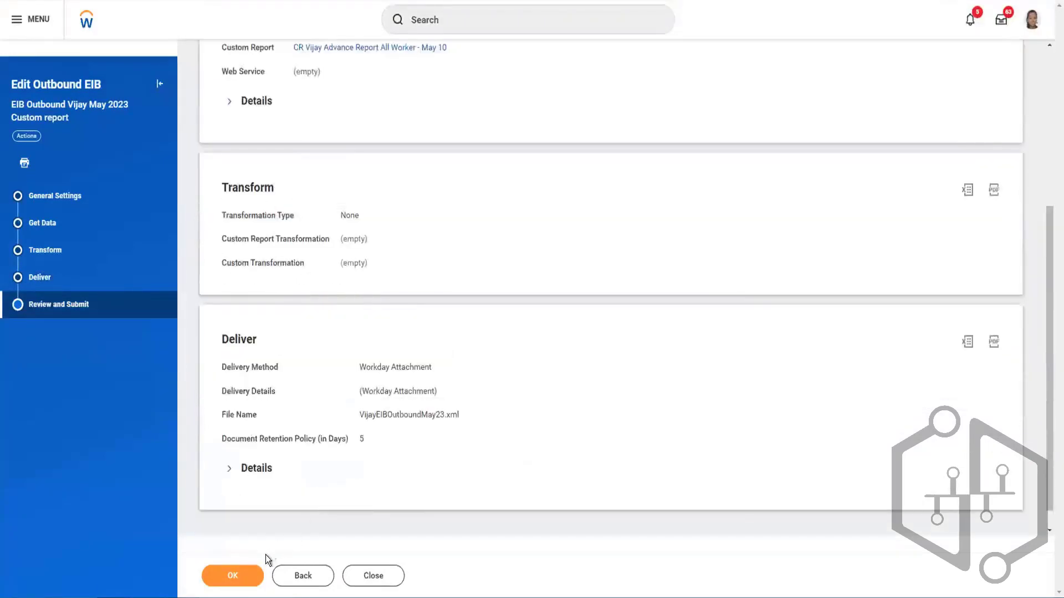
{"action": "left_click", "coordinate": [234, 574]}
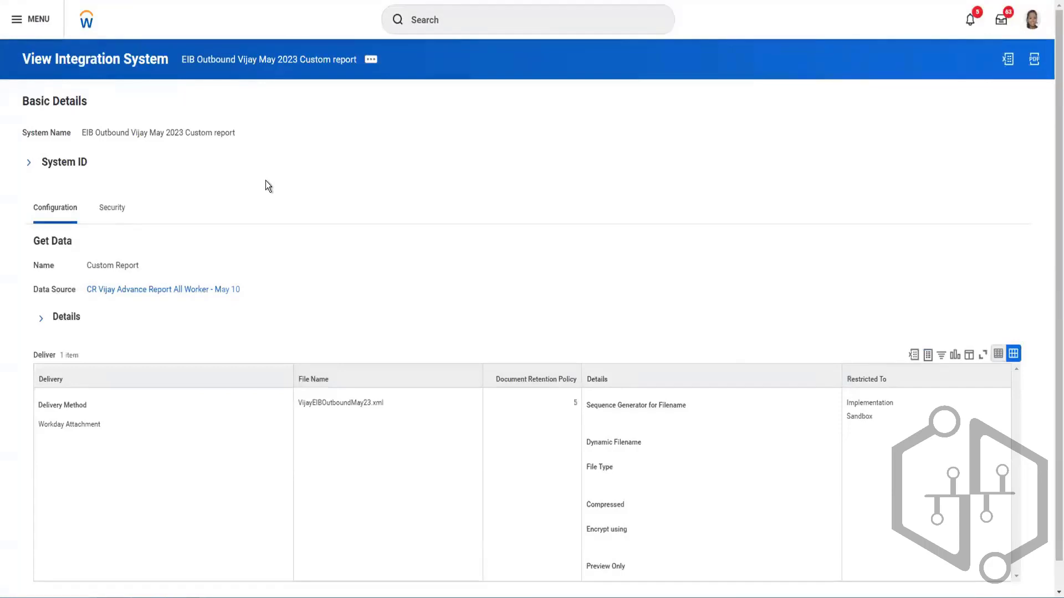
- Start a Launch / Schedule request for the outbound EIB with run frequency Run Now, continuing to its integration criteria
{"action": "scroll", "coordinate": [265, 181], "scroll_direction": "down", "scroll_amount": 1}
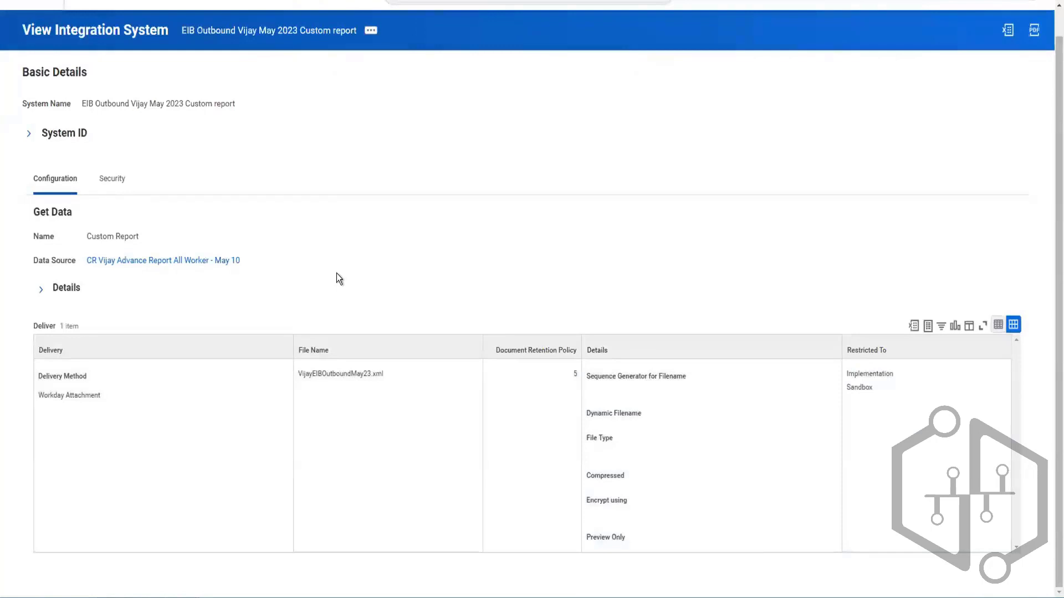
{"action": "scroll", "coordinate": [337, 274], "scroll_direction": "up", "scroll_amount": 1}
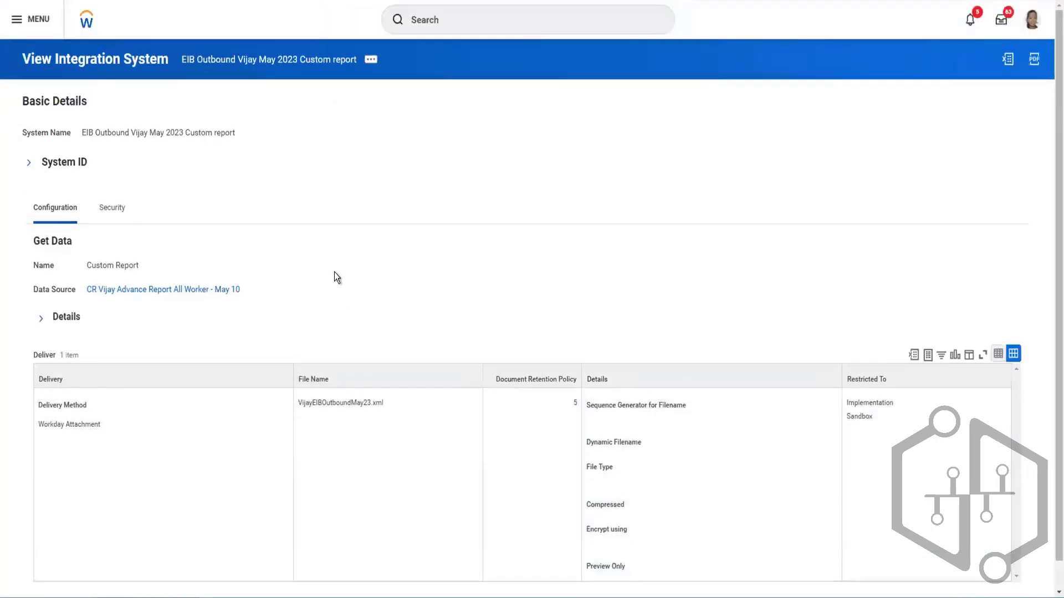
{"action": "left_click", "coordinate": [371, 60]}
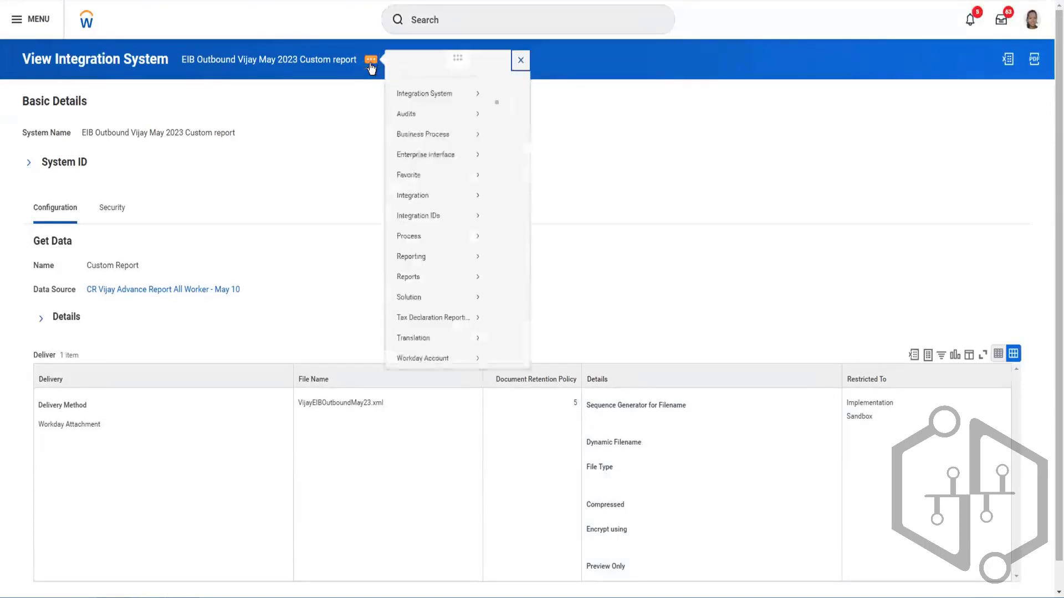
{"action": "mouse_move", "coordinate": [427, 109]}
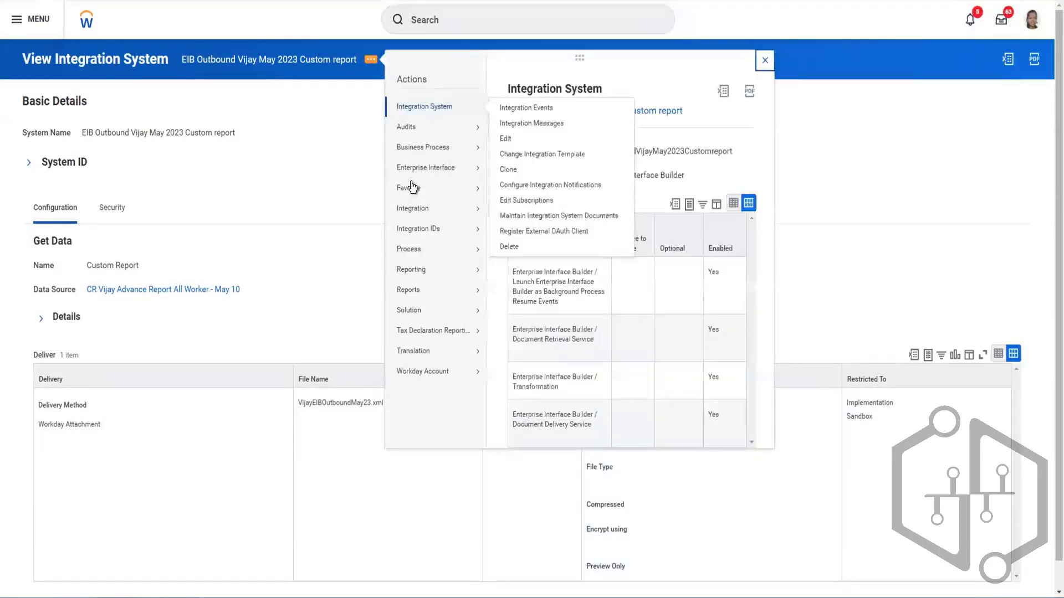
{"action": "mouse_move", "coordinate": [420, 217]}
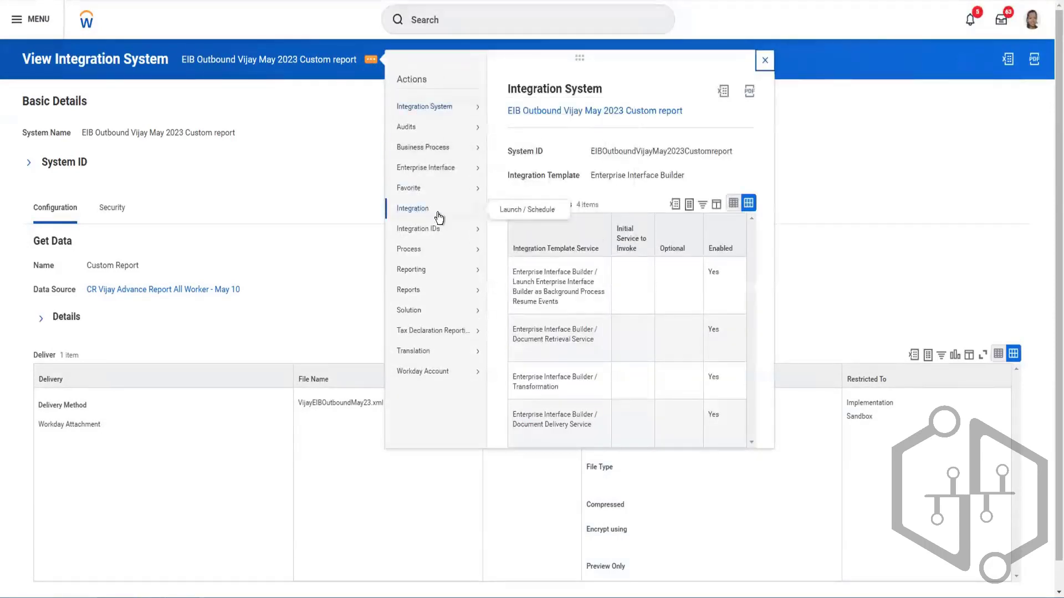
{"action": "left_click", "coordinate": [529, 210]}
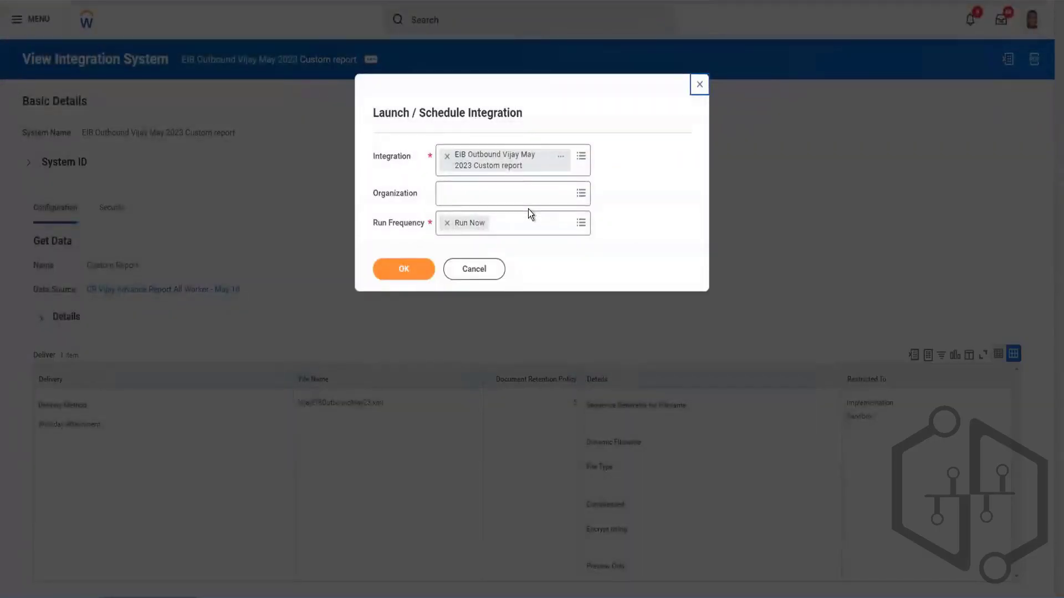
{"action": "left_click", "coordinate": [398, 270]}
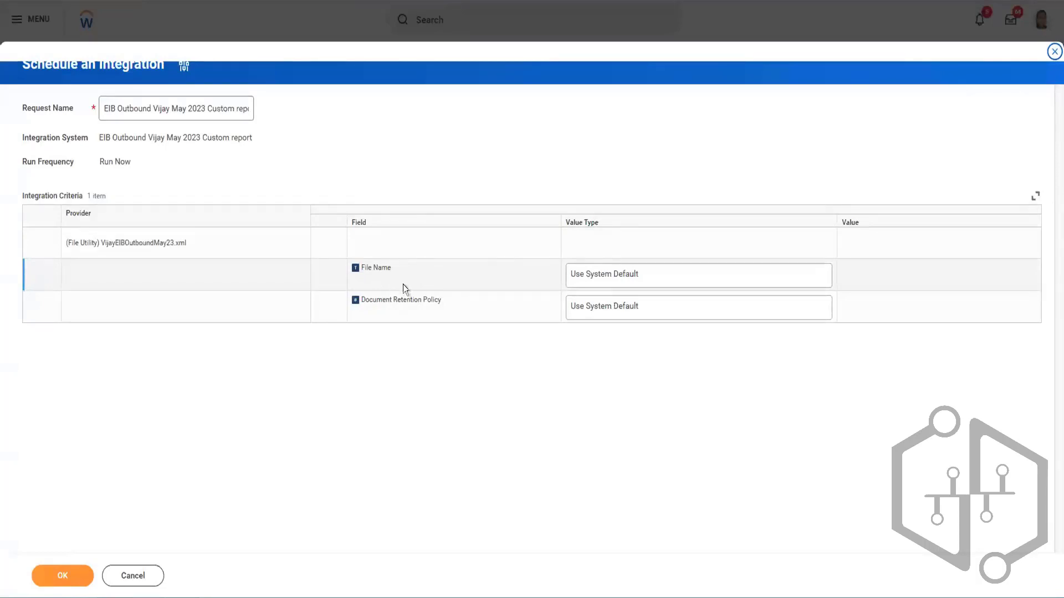
- Try the Specify Value type for the File Name criterion, leaving its value blank
{"action": "left_click", "coordinate": [632, 276]}
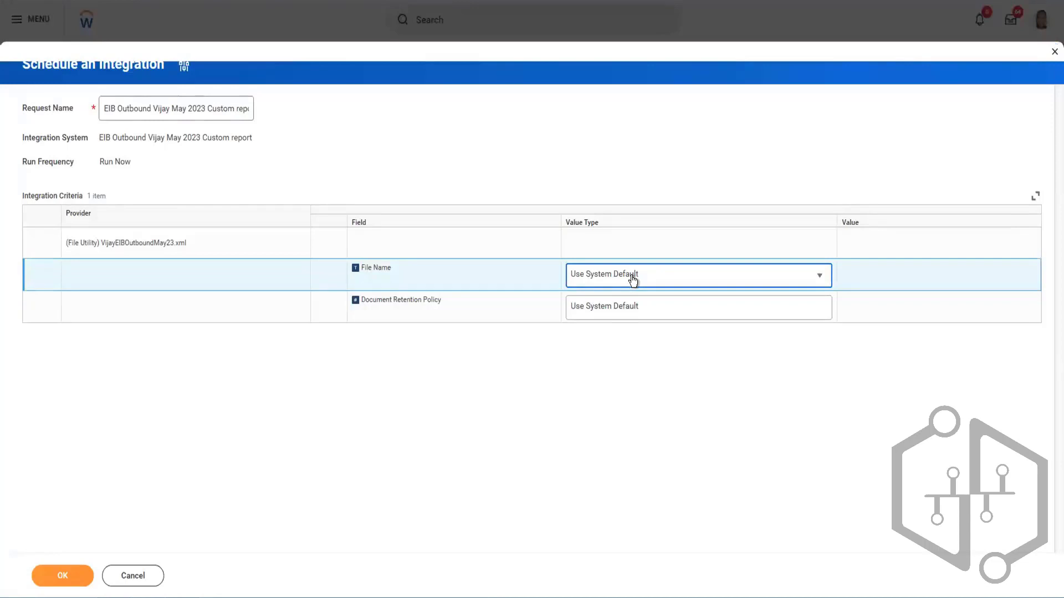
{"action": "left_click", "coordinate": [632, 278]}
{"action": "left_click", "coordinate": [627, 280]}
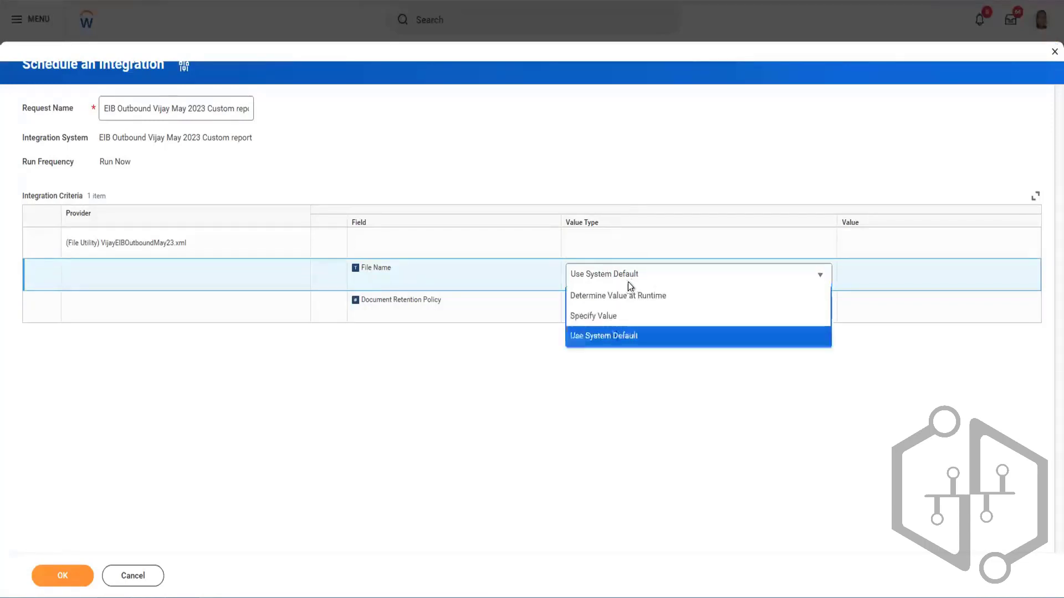
{"action": "left_click", "coordinate": [696, 283]}
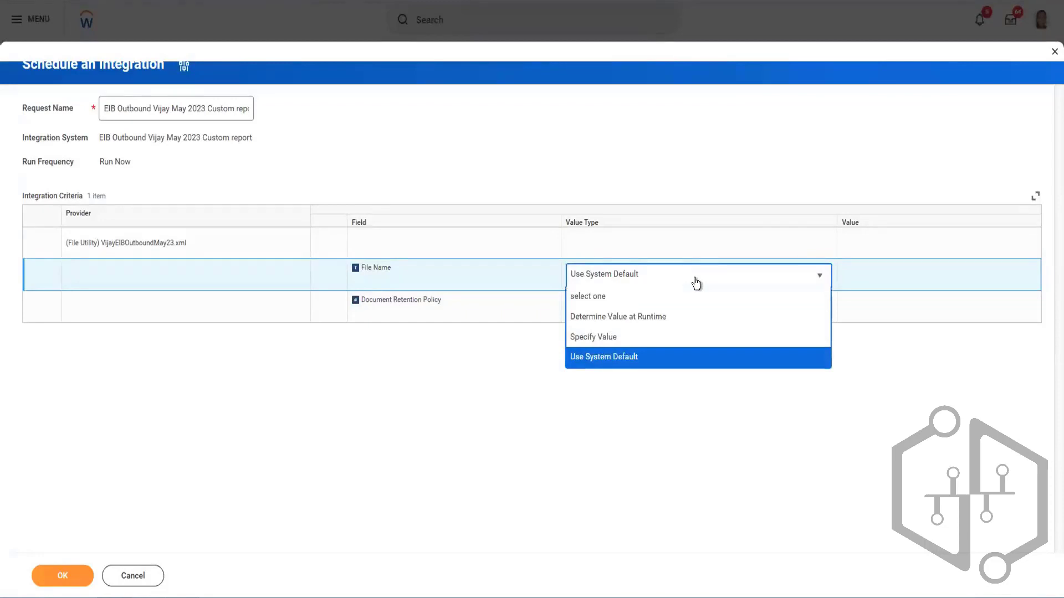
{"action": "left_click", "coordinate": [614, 338]}
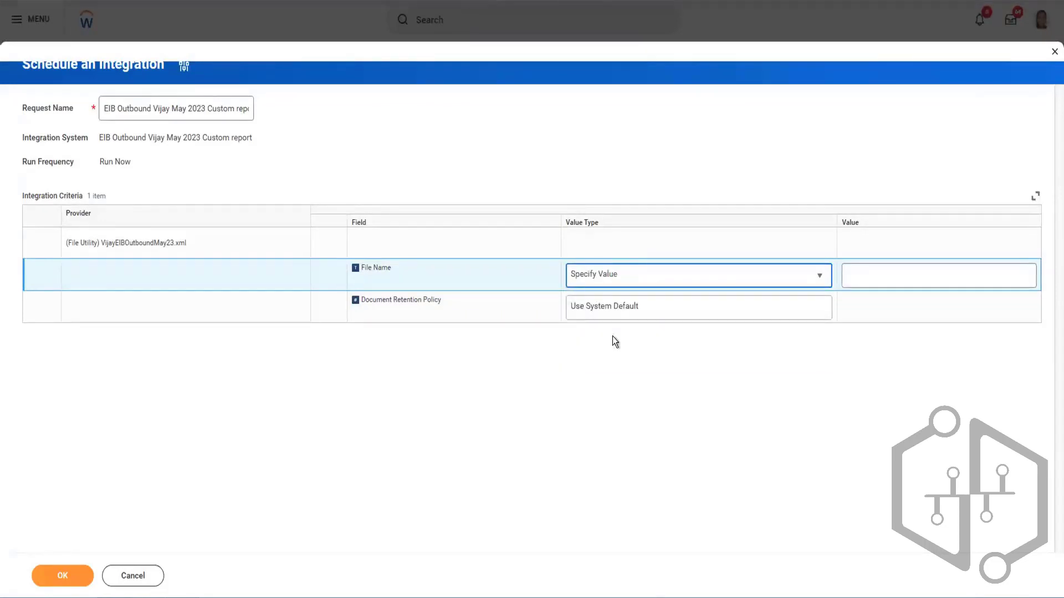
{"action": "left_click", "coordinate": [871, 279]}
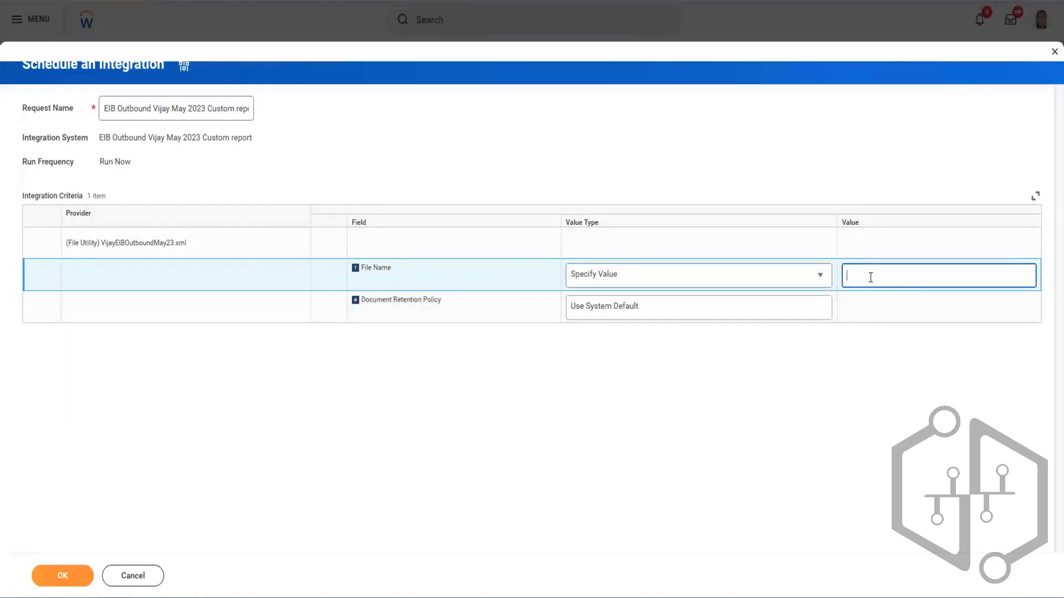
- Try determining the File Name at runtime using the Next Sequence for Integration File Utility field
{"action": "left_click", "coordinate": [672, 284]}
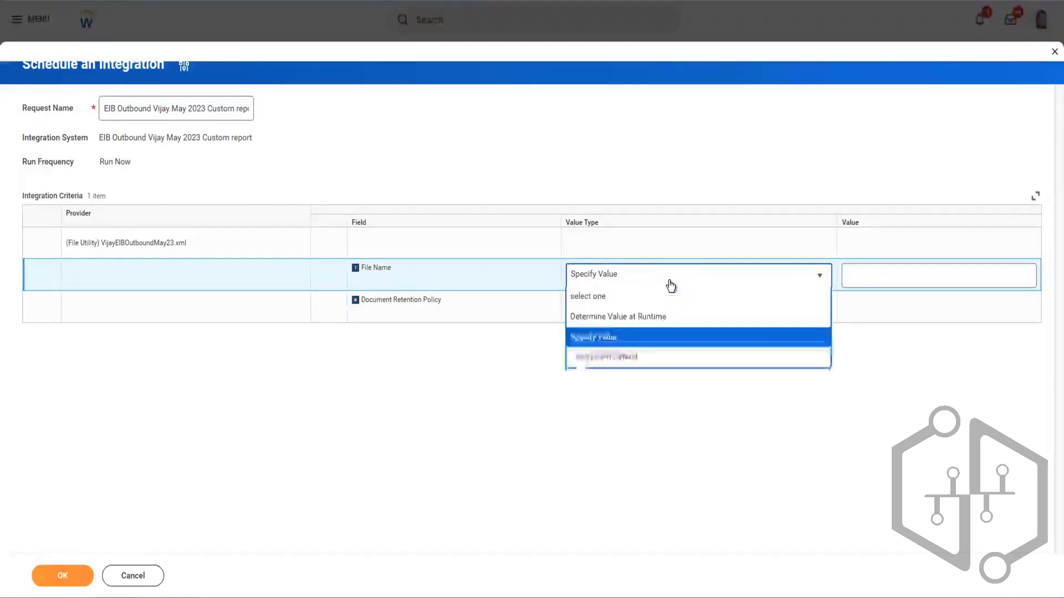
{"action": "left_click", "coordinate": [613, 316]}
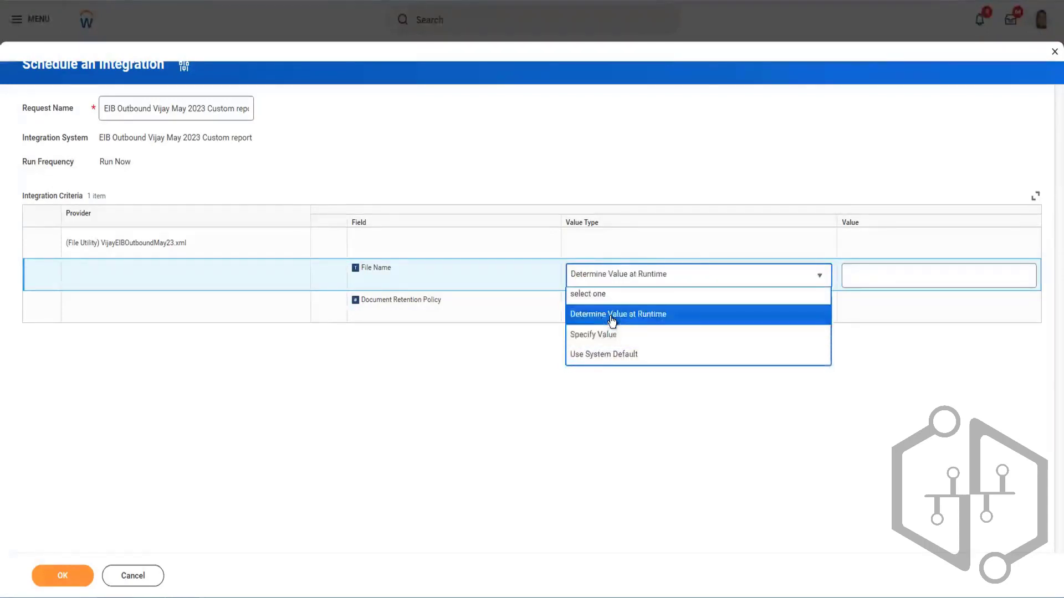
{"action": "left_click", "coordinate": [894, 278]}
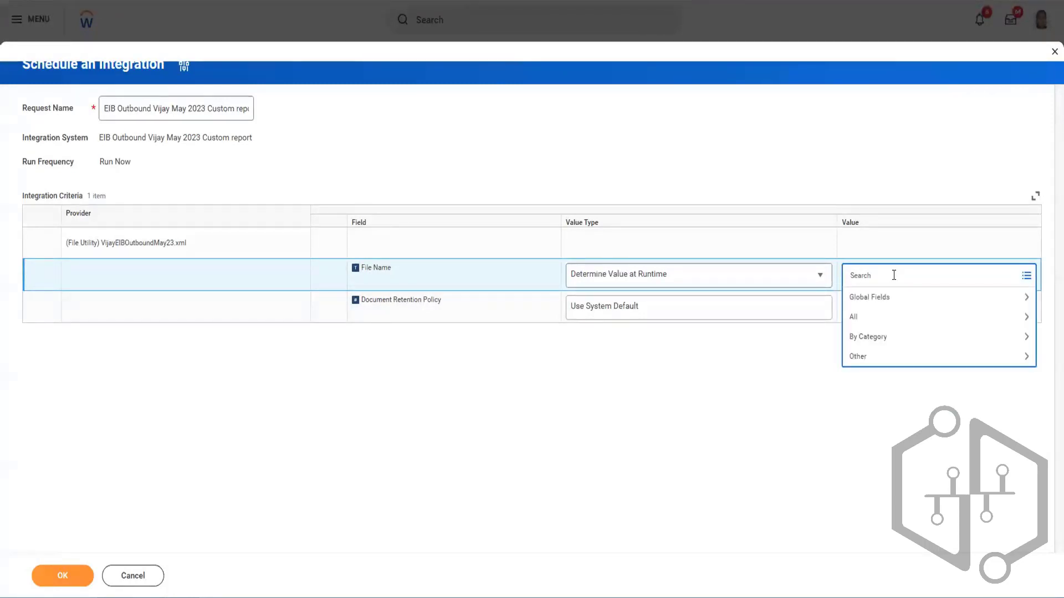
{"action": "type", "text": "next"}
{"action": "key", "text": "Return"}
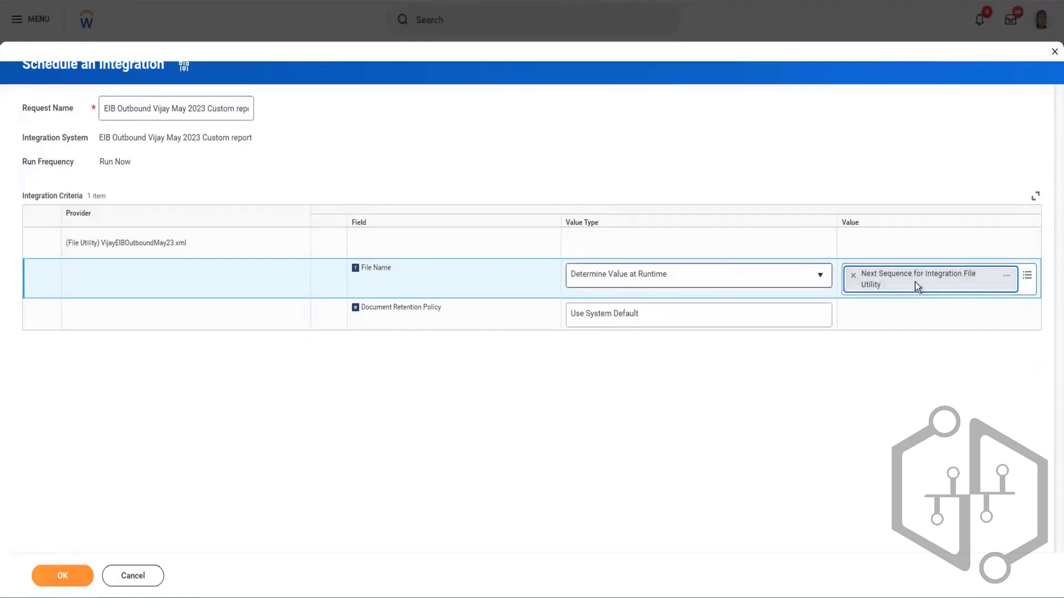
- Read the description of the Next Sequence for Integration File Utility report field, and close its details
{"action": "left_click", "coordinate": [1007, 277]}
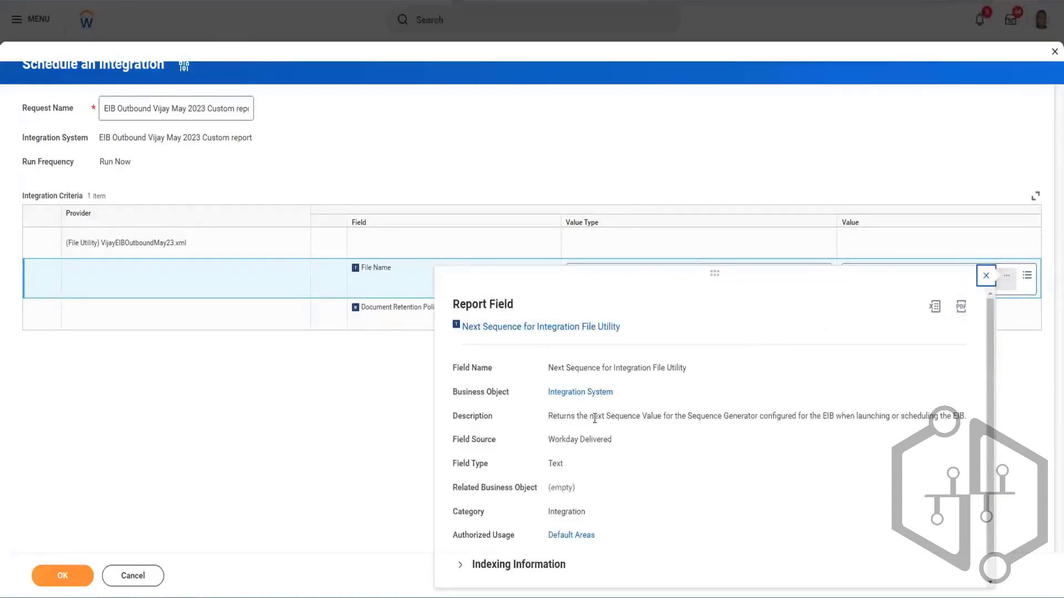
{"action": "left_click_drag", "start_coordinate": [593, 416], "coordinate": [931, 416]}
{"action": "left_click", "coordinate": [986, 277]}
- Return the File Name criterion to Use System Default, and check the Document Retention Policy value types without changing the selection
{"action": "left_click", "coordinate": [800, 280]}
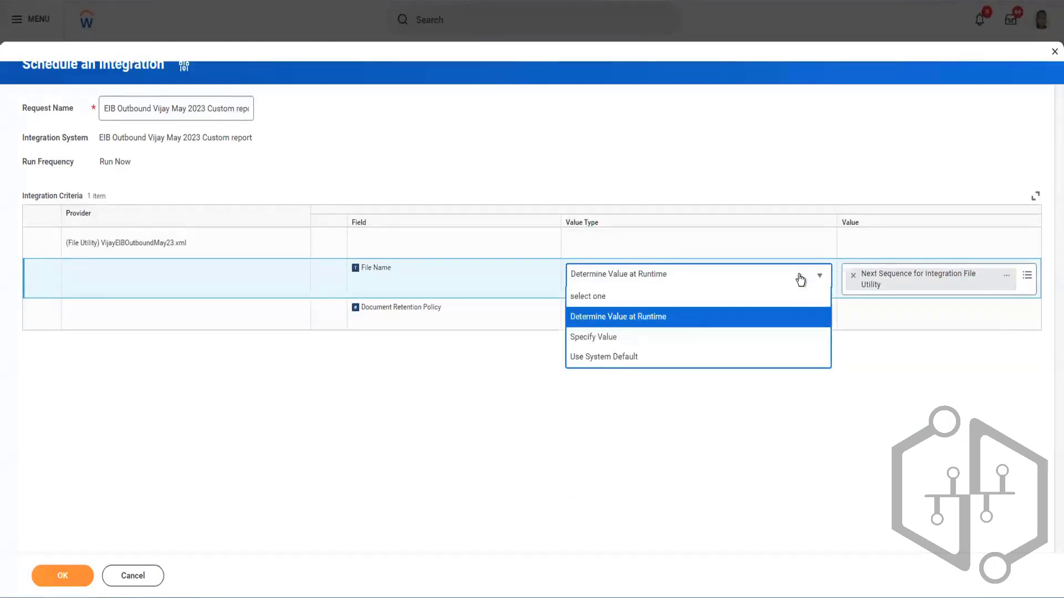
{"action": "left_click", "coordinate": [608, 359]}
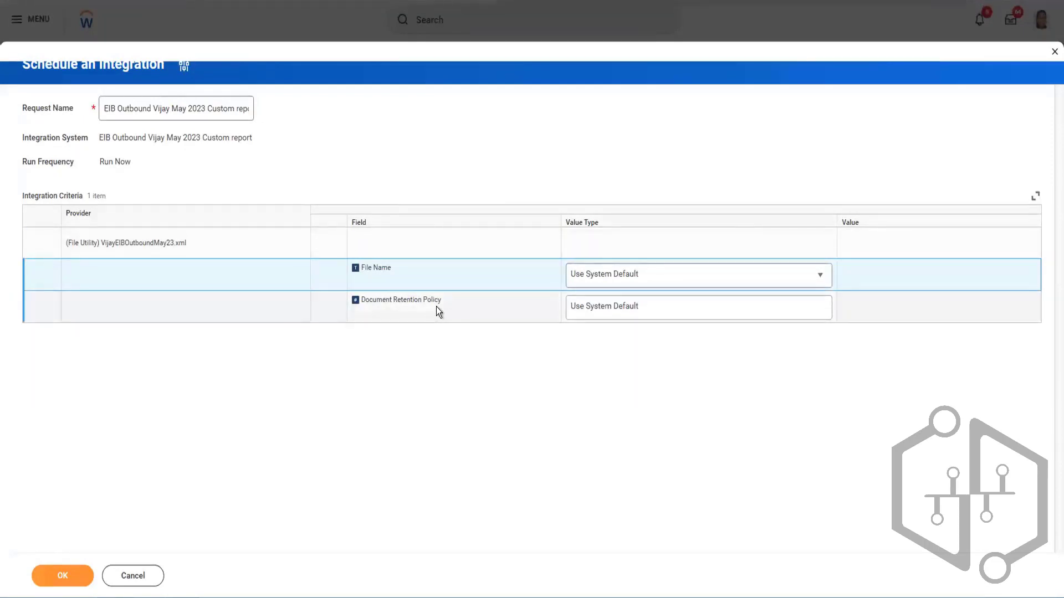
{"action": "left_click", "coordinate": [656, 314]}
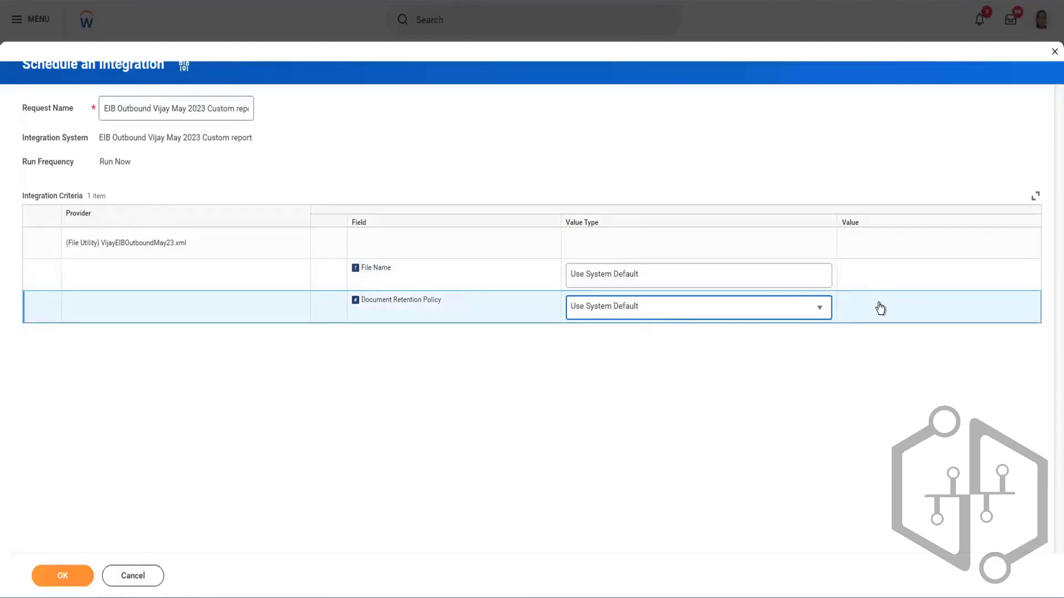
{"action": "left_click", "coordinate": [772, 310]}
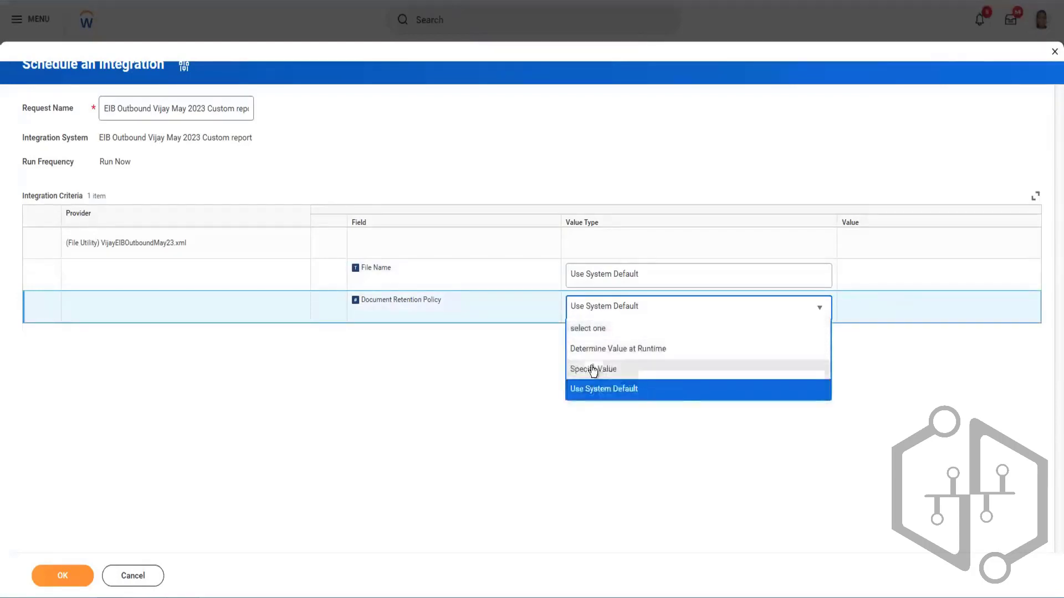
{"action": "left_click", "coordinate": [486, 343]}
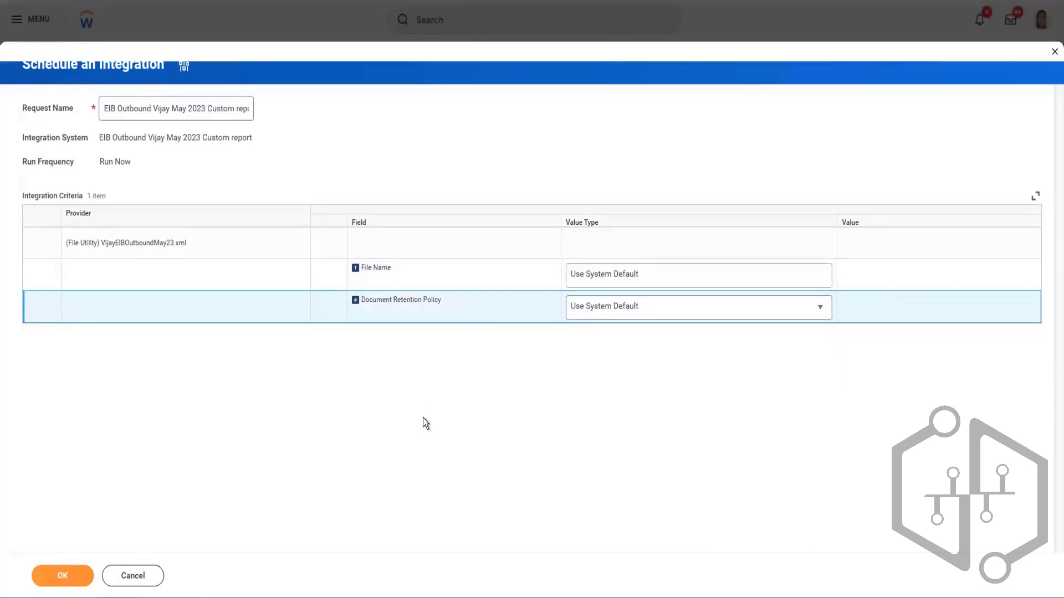
- Run the integration with the system defaults, and refresh its background process to view the output files
{"action": "left_click", "coordinate": [62, 576]}
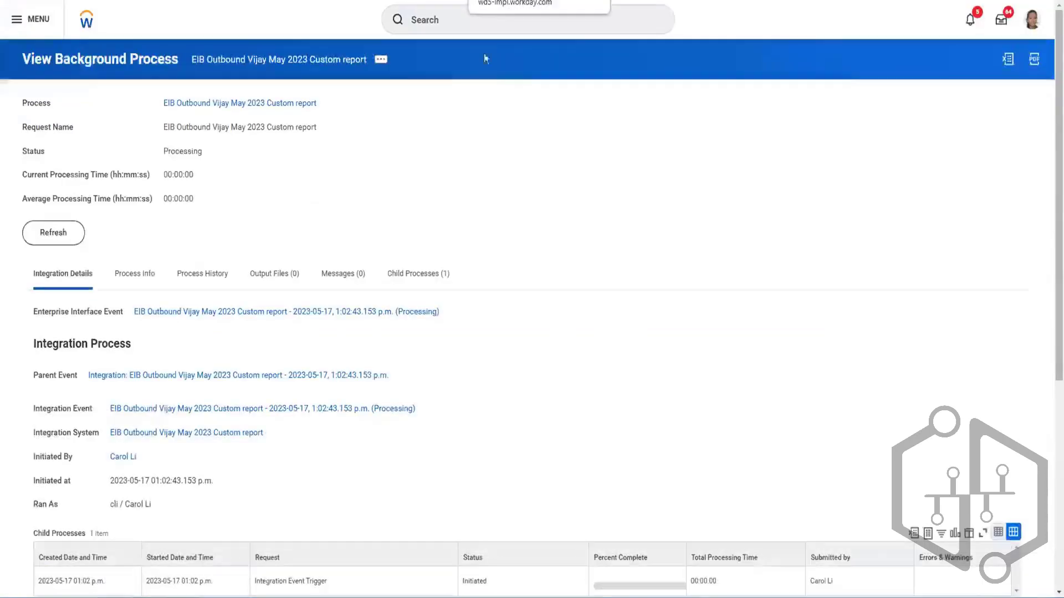
{"action": "left_click", "coordinate": [61, 235]}
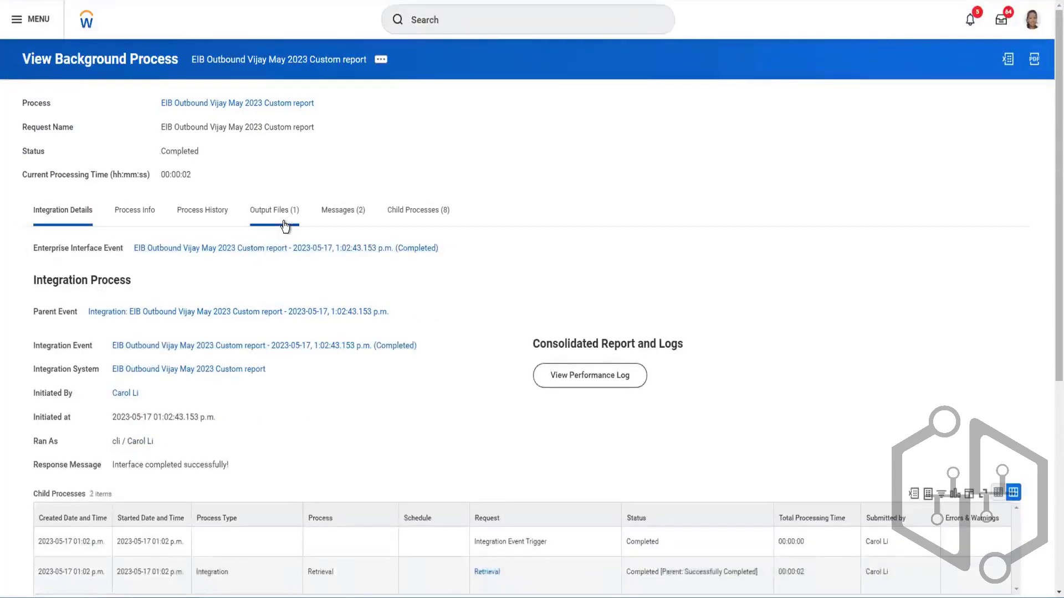
{"action": "left_click", "coordinate": [269, 216]}
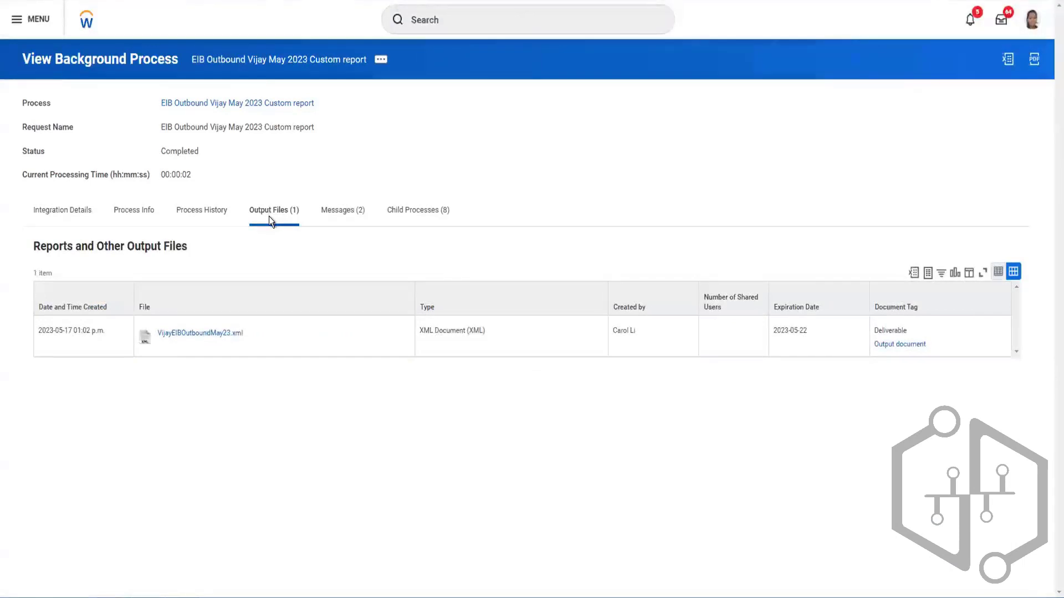
- Examine the completed run's integration details, including its child processes, data source, transformation and delivery settings
{"action": "left_click", "coordinate": [69, 213]}
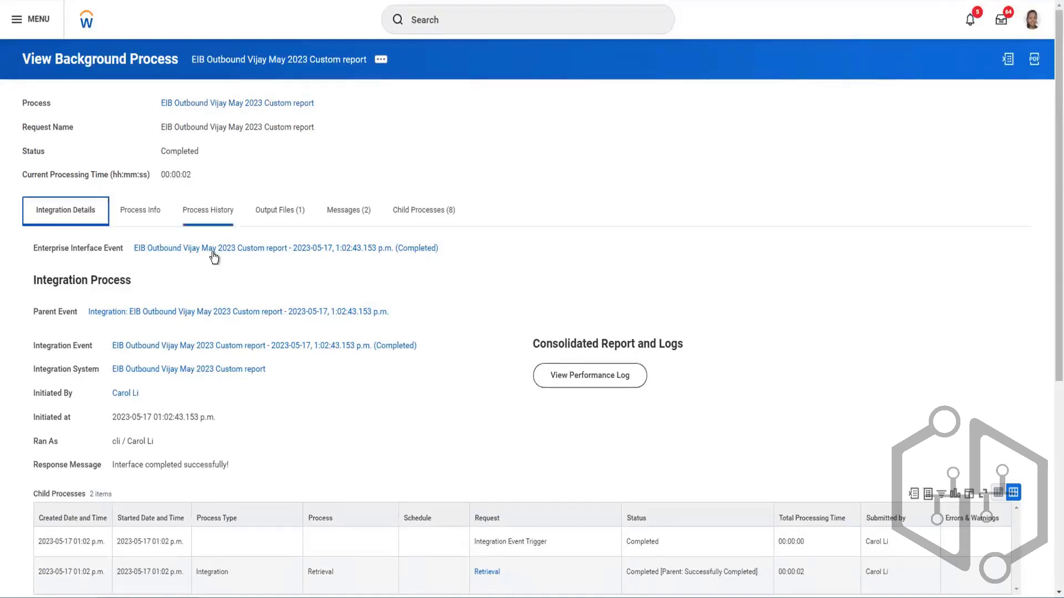
{"action": "scroll", "coordinate": [225, 282], "scroll_direction": "down", "scroll_amount": 2}
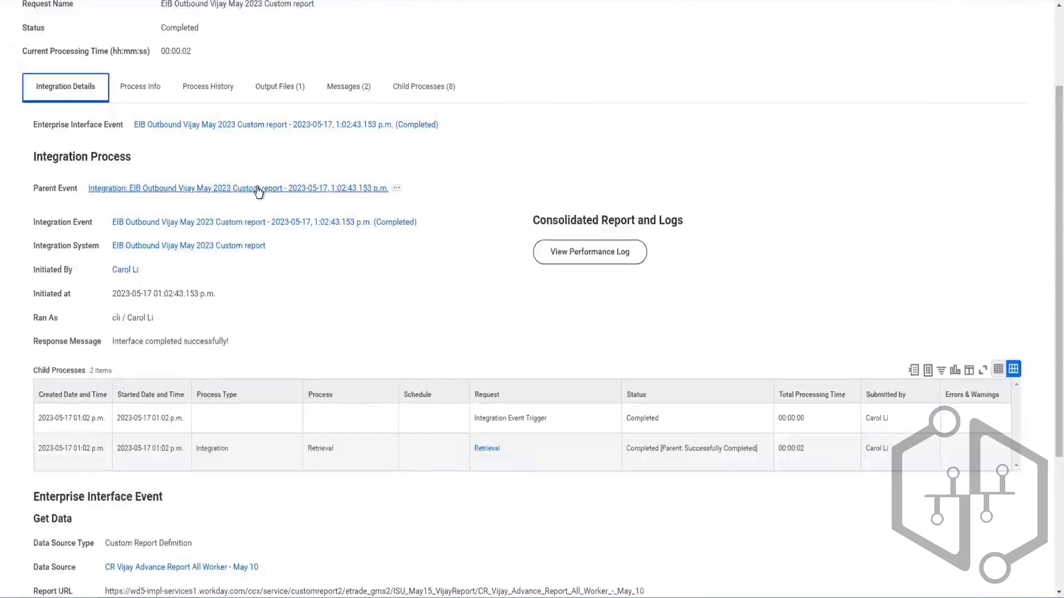
{"action": "scroll", "coordinate": [258, 188], "scroll_direction": "up", "scroll_amount": 2}
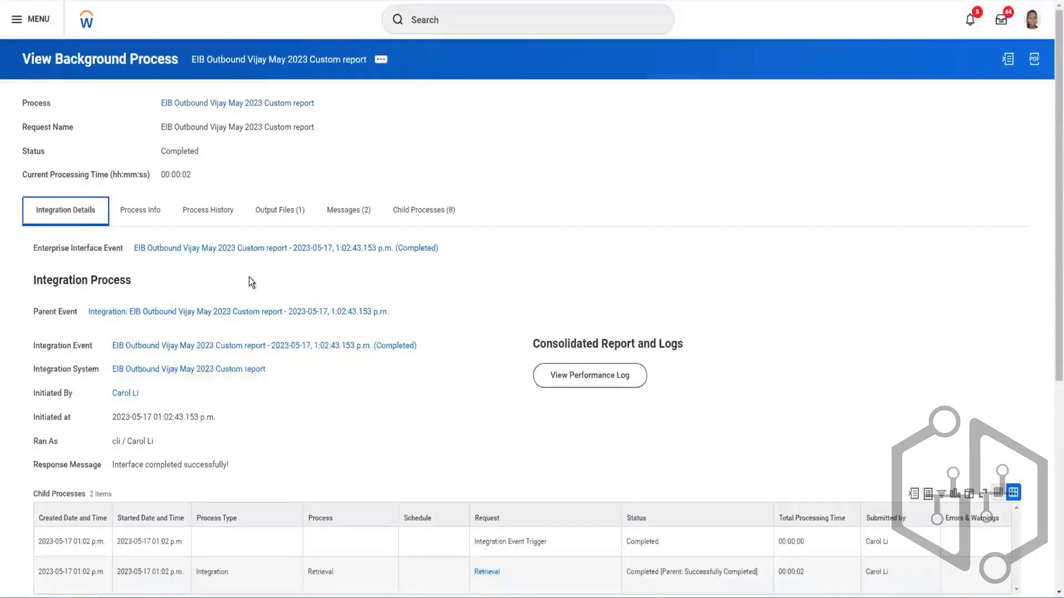
{"action": "scroll", "coordinate": [249, 277], "scroll_direction": "down", "scroll_amount": 2}
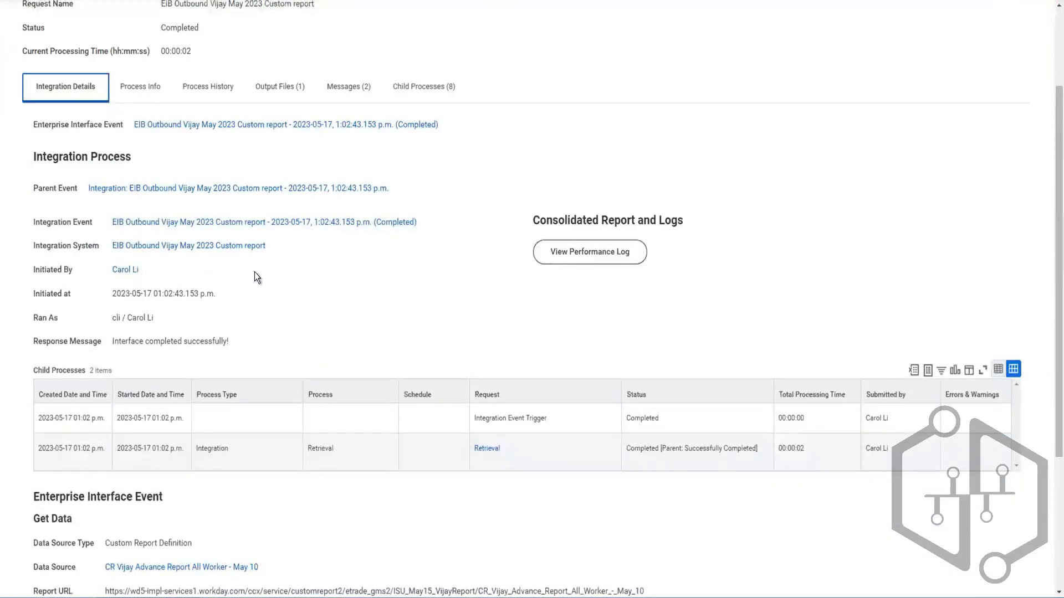
{"action": "scroll", "coordinate": [157, 307], "scroll_direction": "down", "scroll_amount": 4}
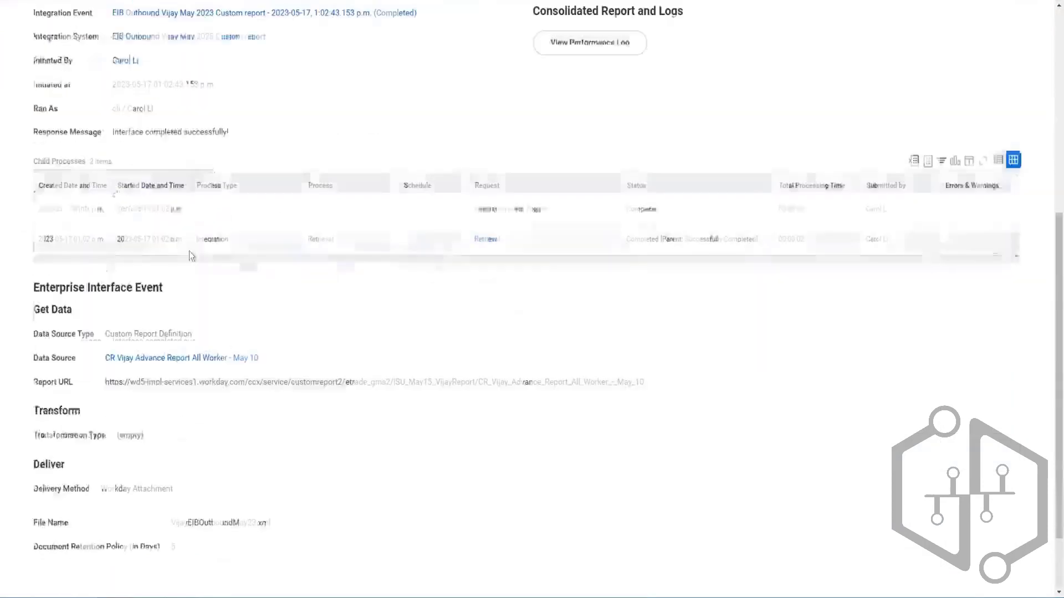
- Review the completed run's process summary, response message, child process statuses and the Enterprise Interface Event section
{"action": "scroll", "coordinate": [204, 323], "scroll_direction": "up", "scroll_amount": 6}
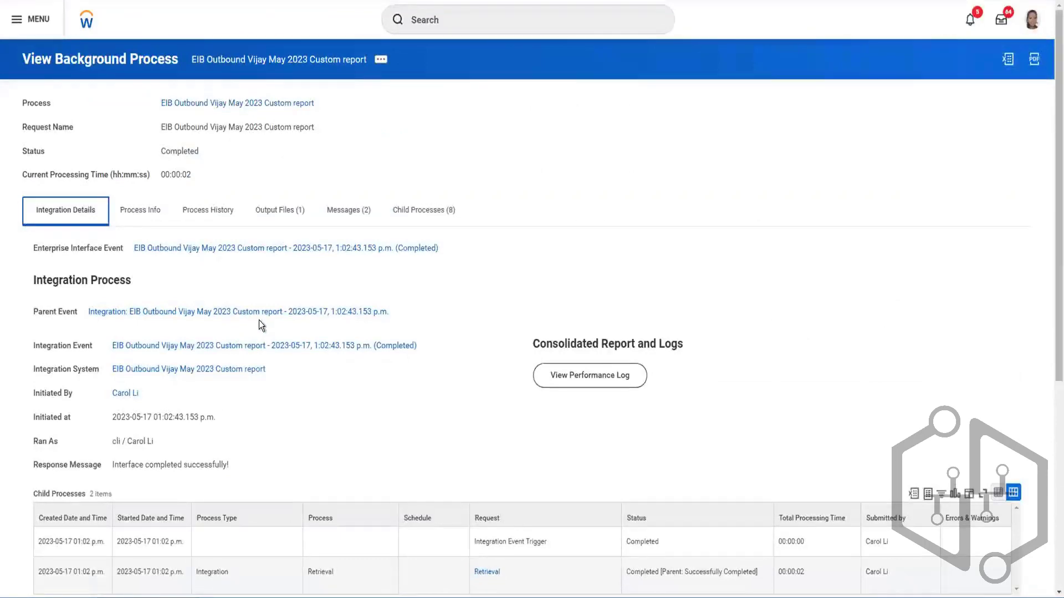
{"action": "scroll", "coordinate": [195, 252], "scroll_direction": "down", "scroll_amount": 2}
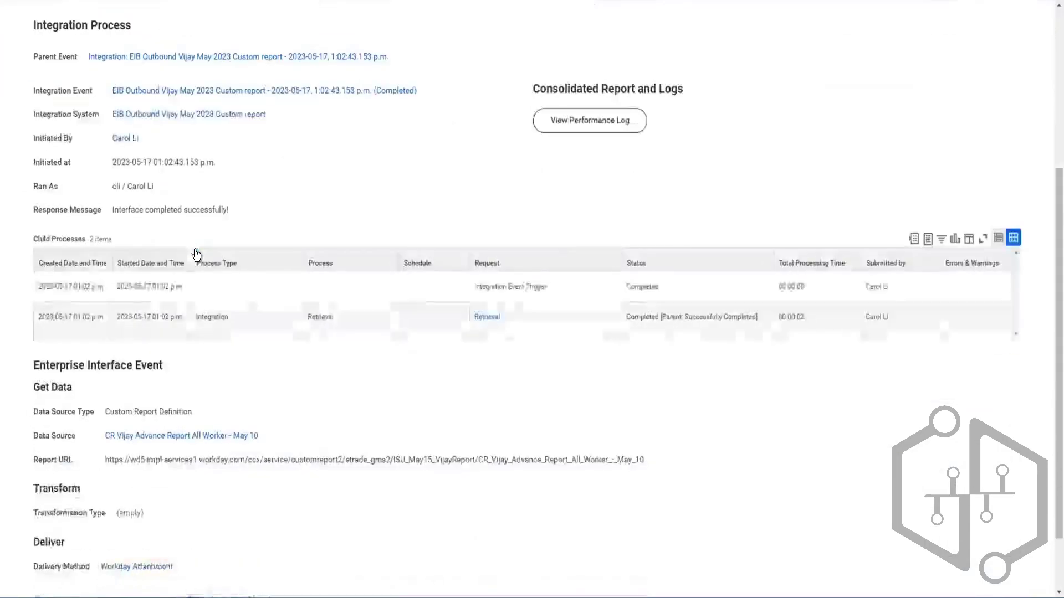
{"action": "scroll", "coordinate": [127, 183], "scroll_direction": "up", "scroll_amount": 5}
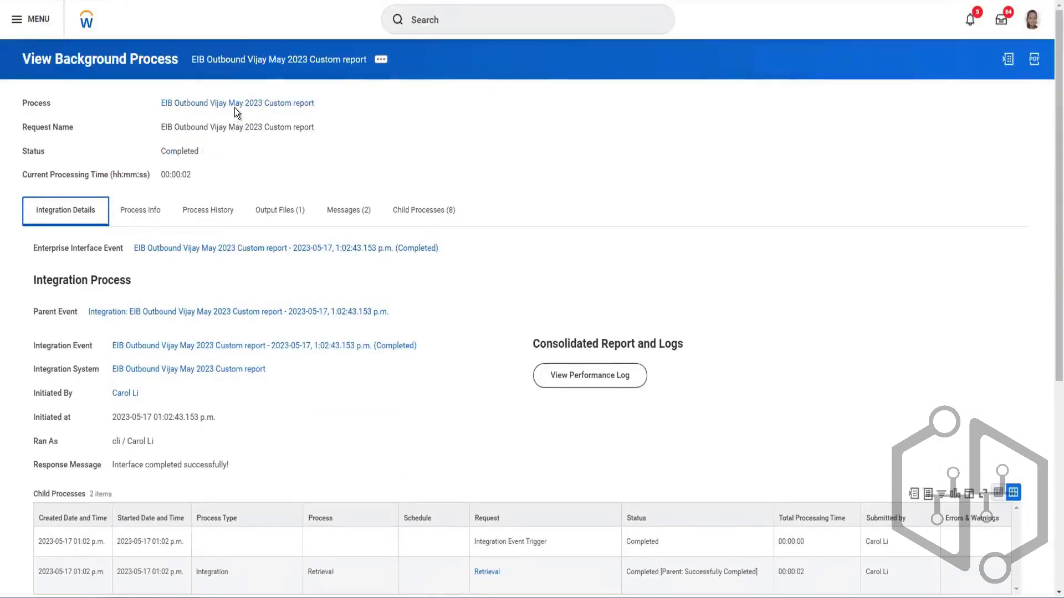
{"action": "scroll", "coordinate": [245, 183], "scroll_direction": "down", "scroll_amount": 3}
{"action": "scroll", "coordinate": [245, 183], "scroll_direction": "down", "scroll_amount": 3}
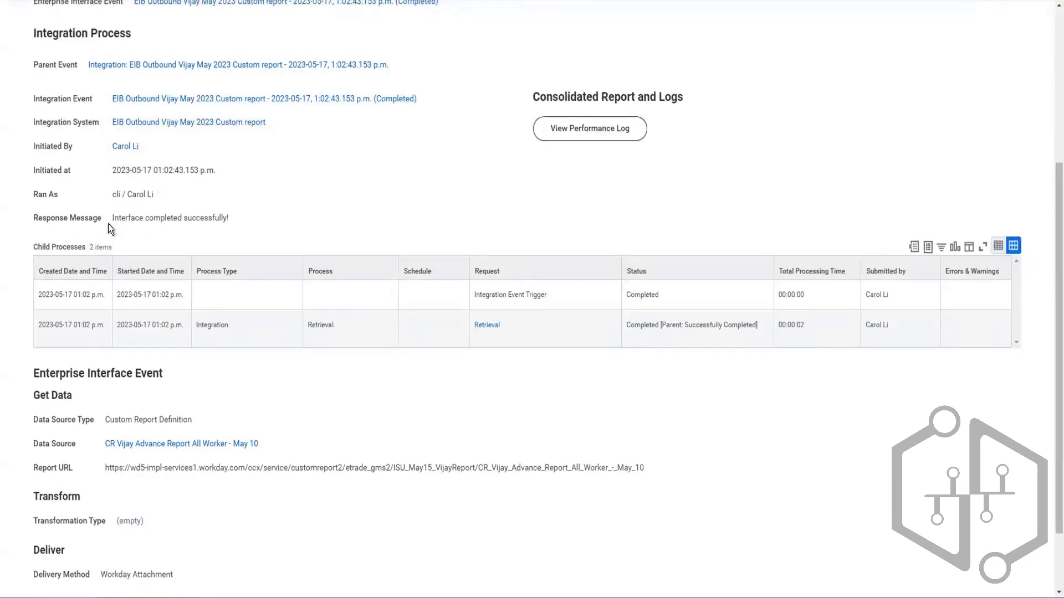
{"action": "scroll", "coordinate": [229, 233], "scroll_direction": "down", "scroll_amount": 1}
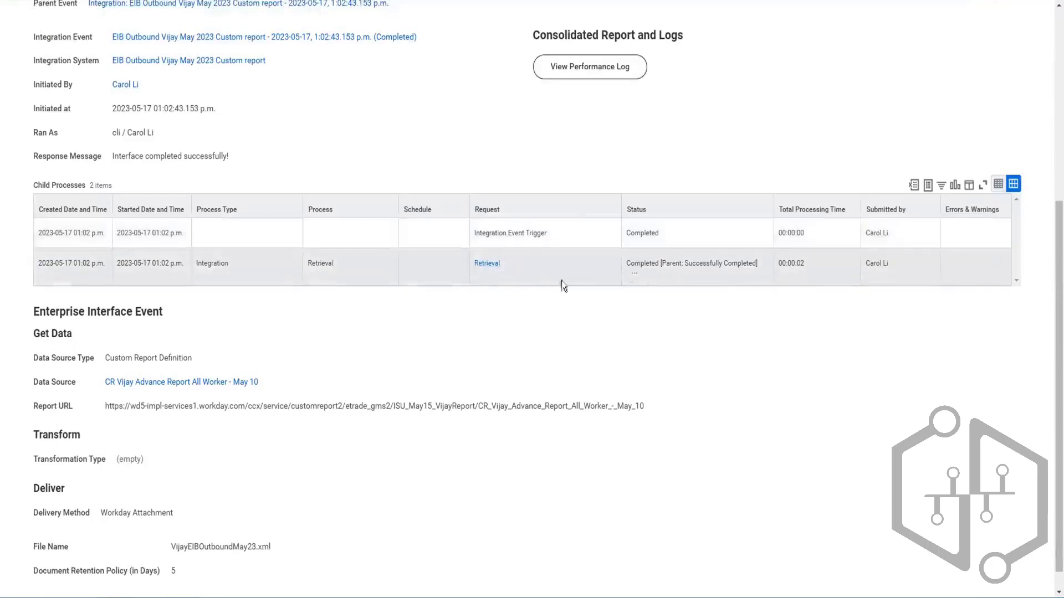
{"action": "scroll", "coordinate": [431, 300], "scroll_direction": "down", "scroll_amount": 1}
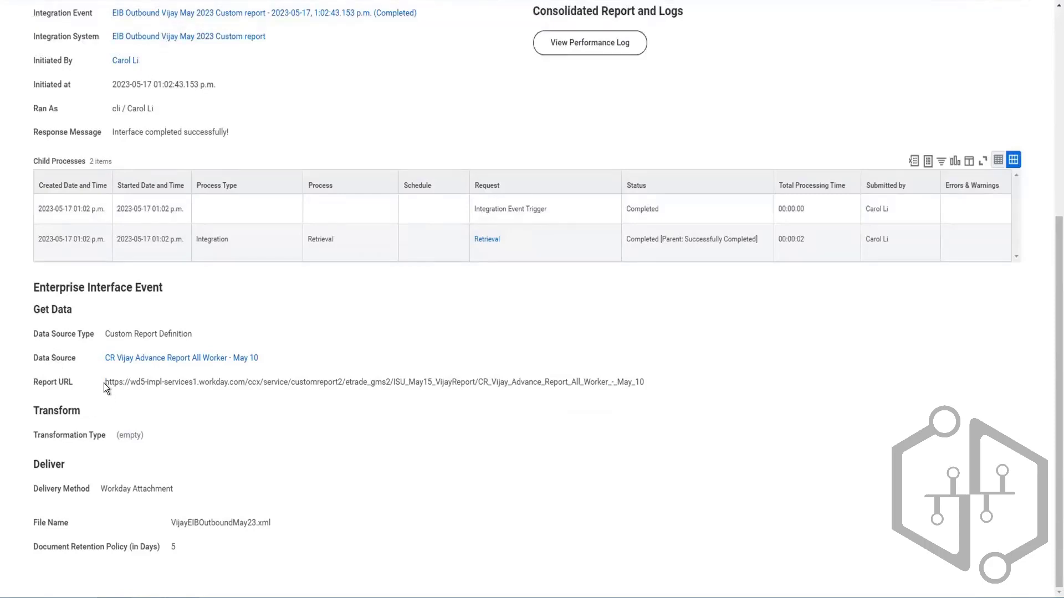
- Highlight the Report URL under Get Data and examine its parts, including the report name at its end
{"action": "left_click_drag", "start_coordinate": [106, 383], "coordinate": [626, 388]}
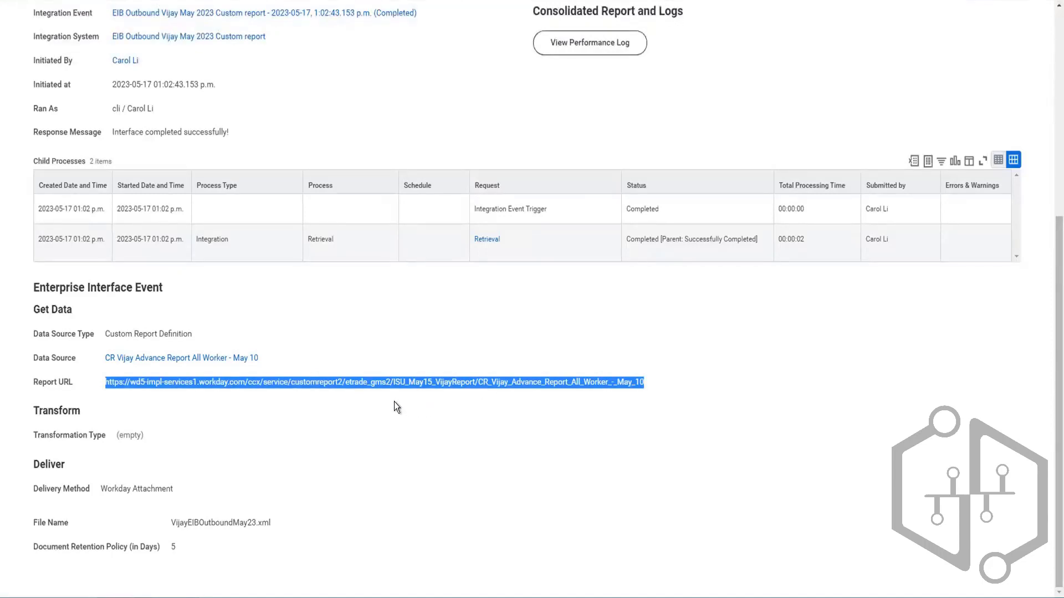
{"action": "left_click", "coordinate": [375, 397]}
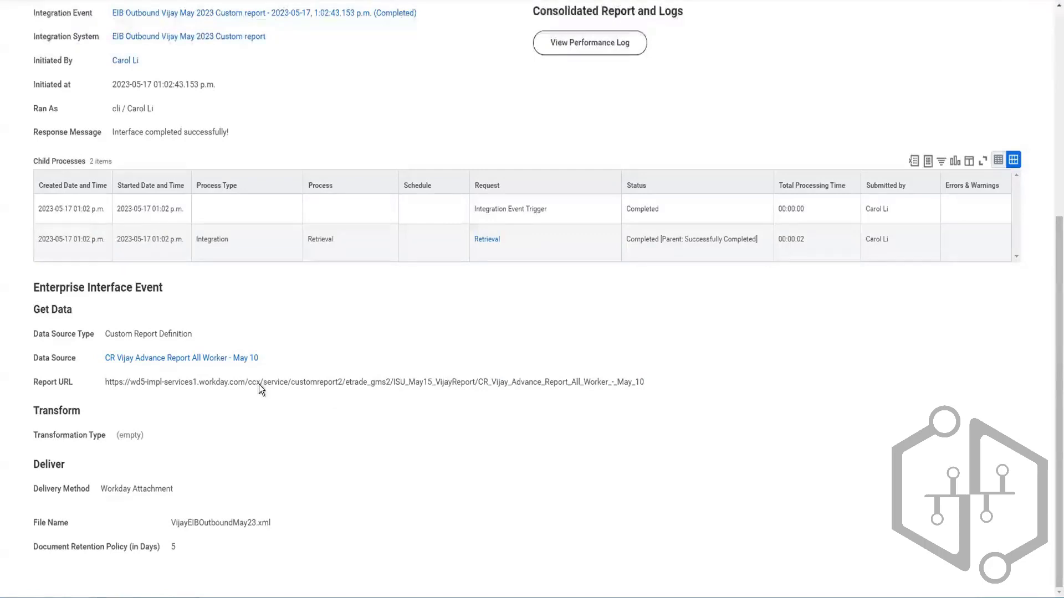
{"action": "left_click_drag", "start_coordinate": [104, 383], "coordinate": [587, 388]}
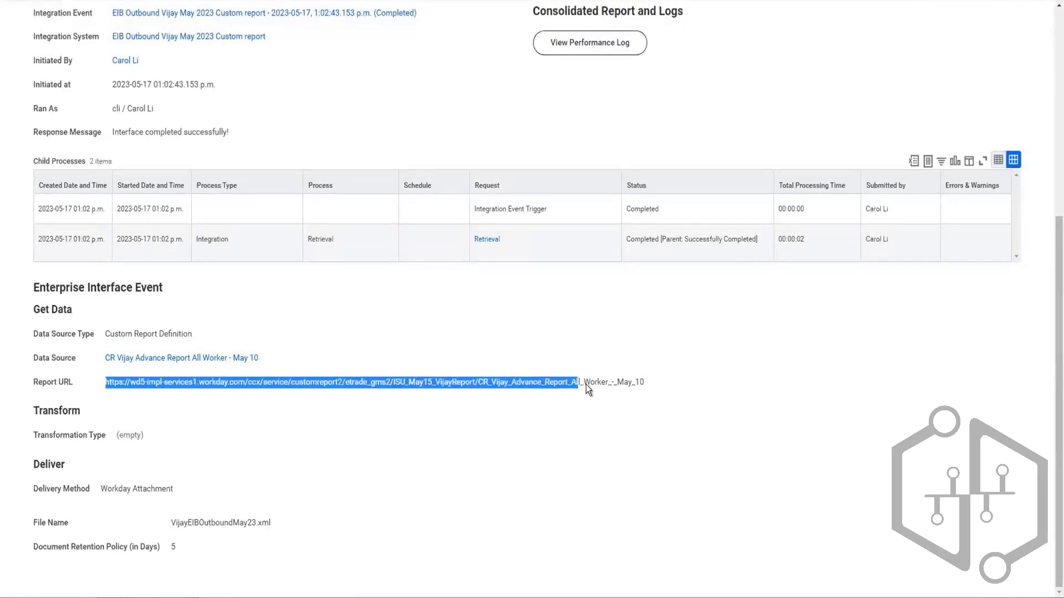
{"action": "left_click", "coordinate": [650, 385]}
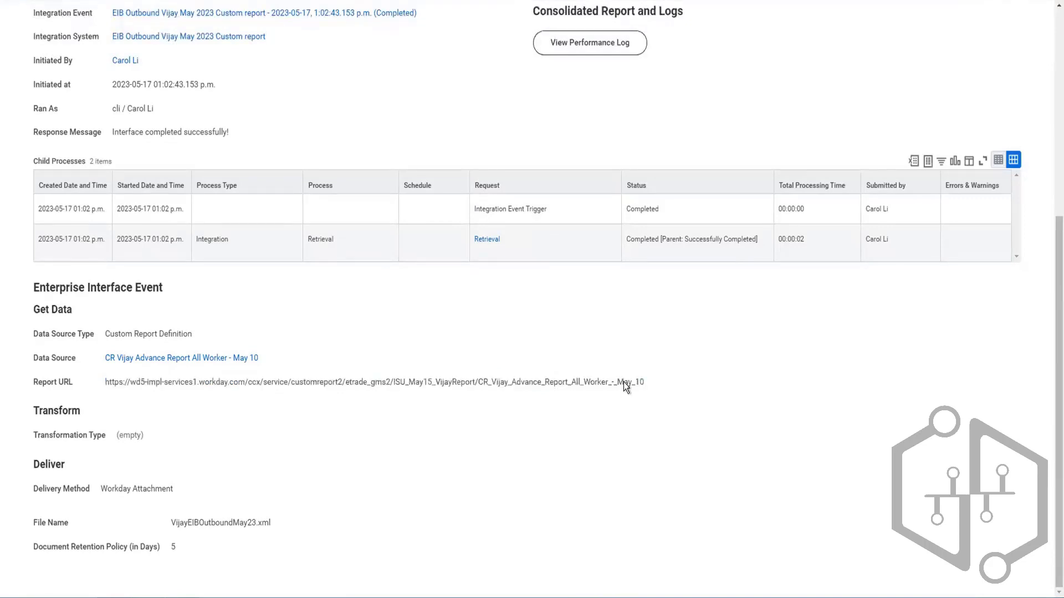
{"action": "left_click_drag", "start_coordinate": [480, 381], "coordinate": [647, 384]}
{"action": "left_click", "coordinate": [647, 383]}
{"action": "left_click_drag", "start_coordinate": [103, 384], "coordinate": [650, 378]}
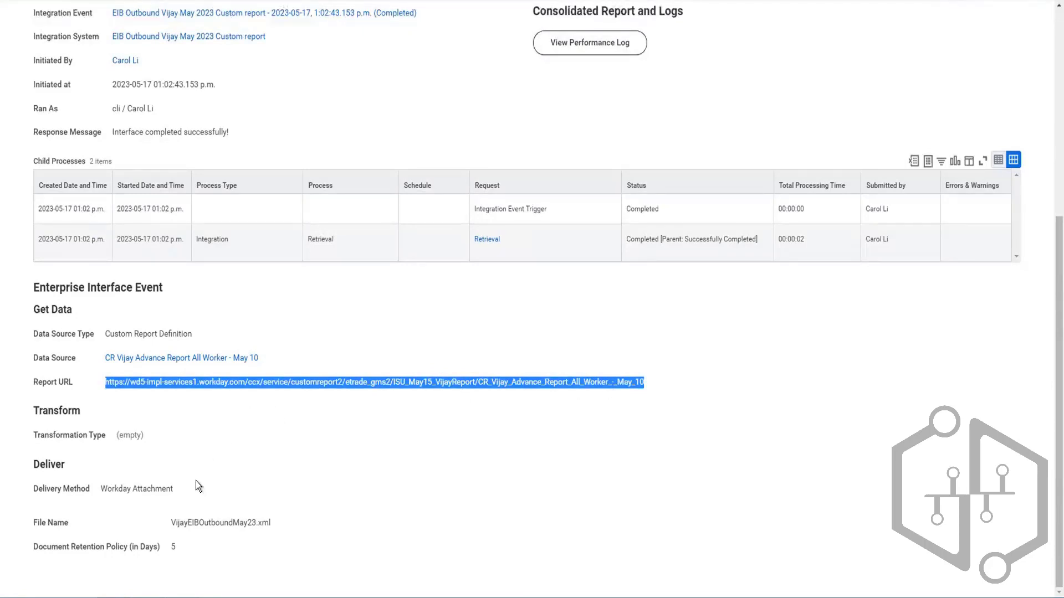
- Open the run's XML output file and look through its worker report entries
{"action": "scroll", "coordinate": [257, 449], "scroll_direction": "up", "scroll_amount": 5}
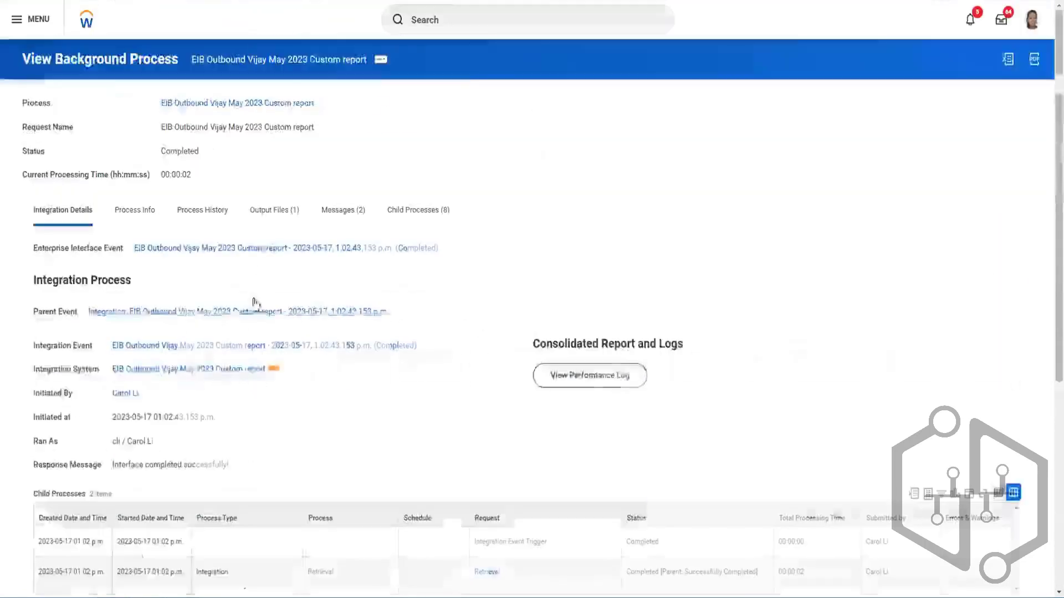
{"action": "left_click", "coordinate": [264, 213]}
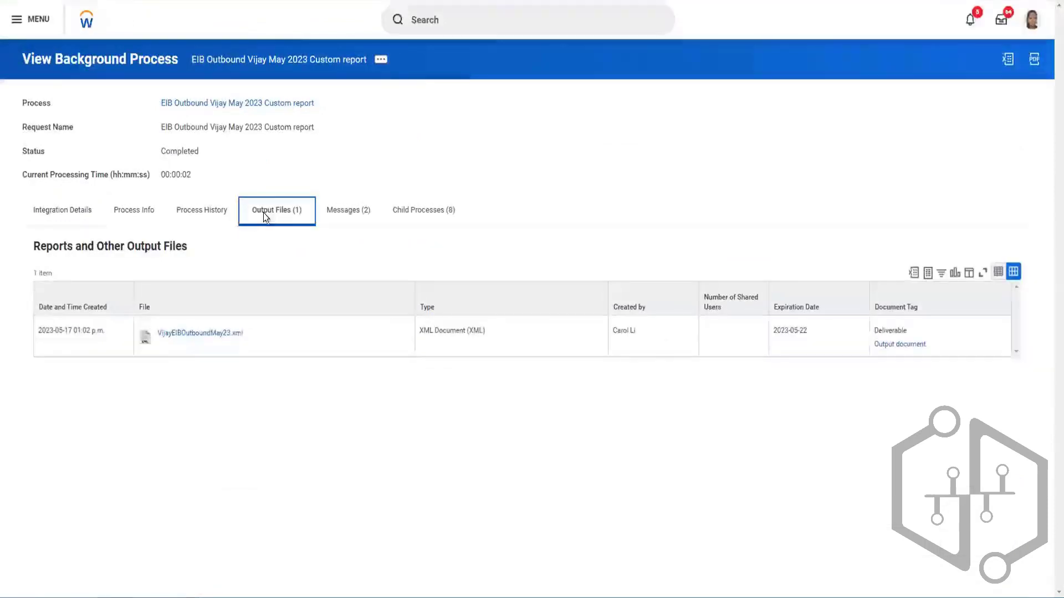
{"action": "left_click", "coordinate": [200, 334]}
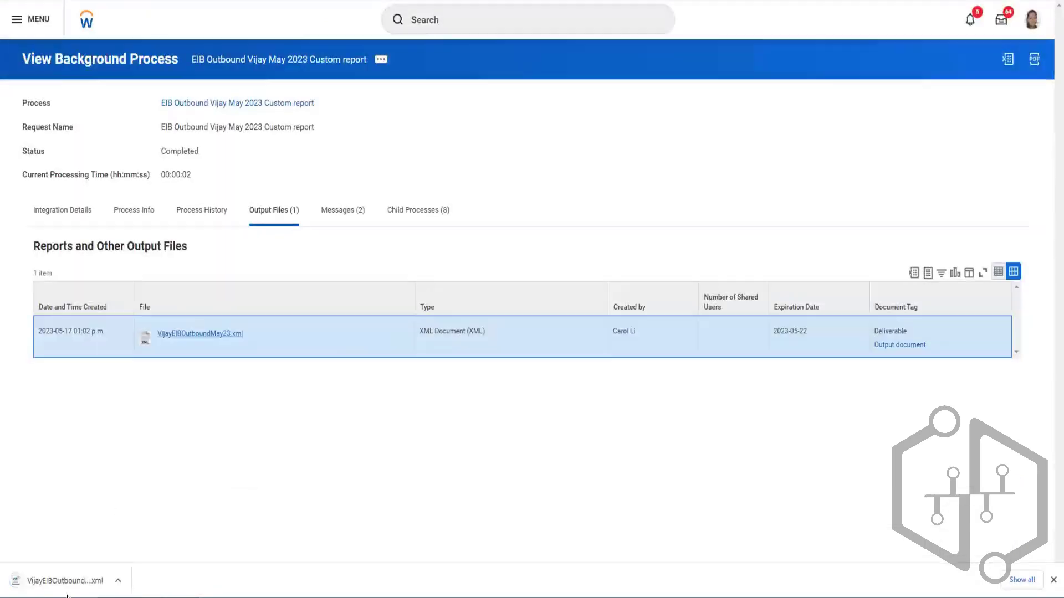
{"action": "left_click", "coordinate": [60, 586]}
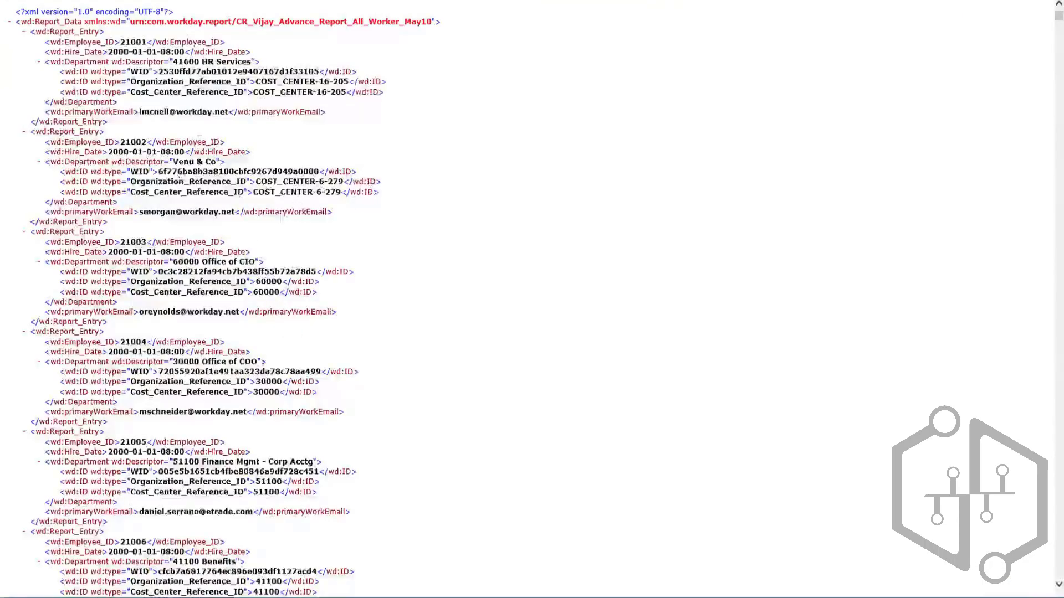
{"action": "scroll", "coordinate": [215, 285], "scroll_direction": "down", "scroll_amount": 10}
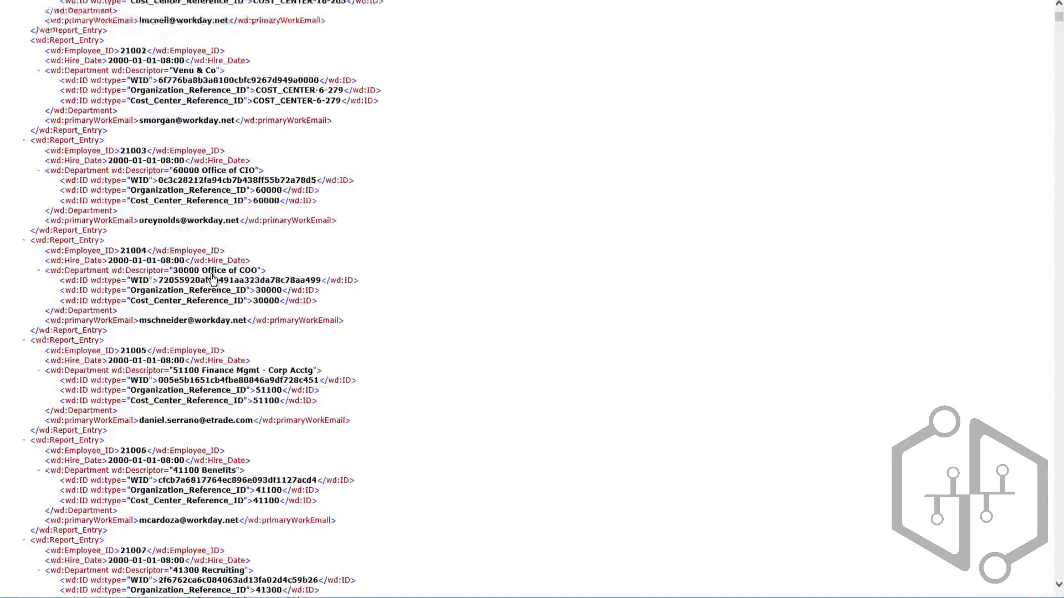
{"action": "scroll", "coordinate": [215, 286], "scroll_direction": "down", "scroll_amount": 15}
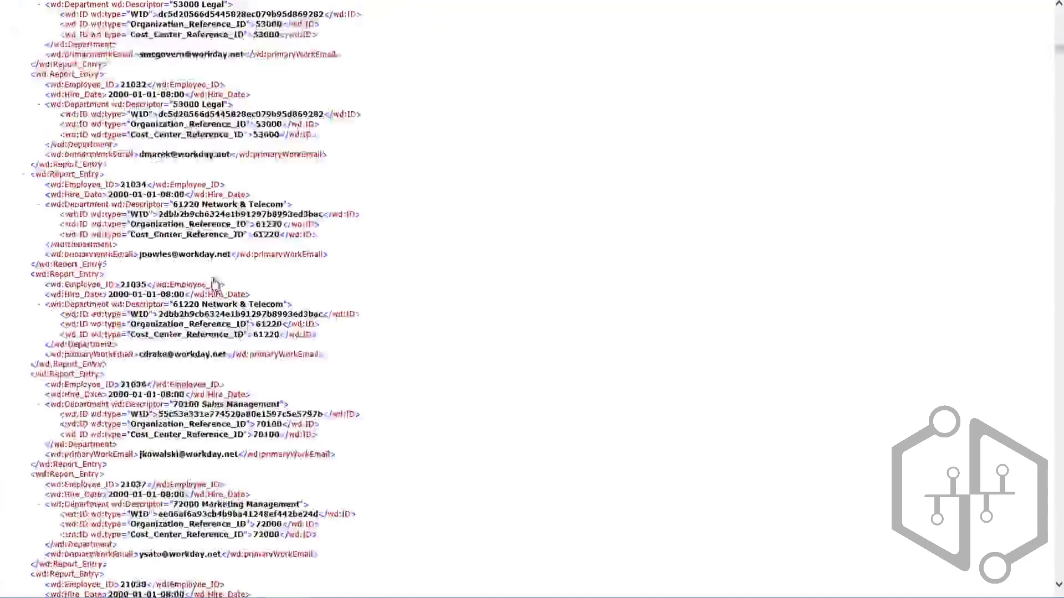
{"action": "scroll", "coordinate": [216, 282], "scroll_direction": "up", "scroll_amount": 8}
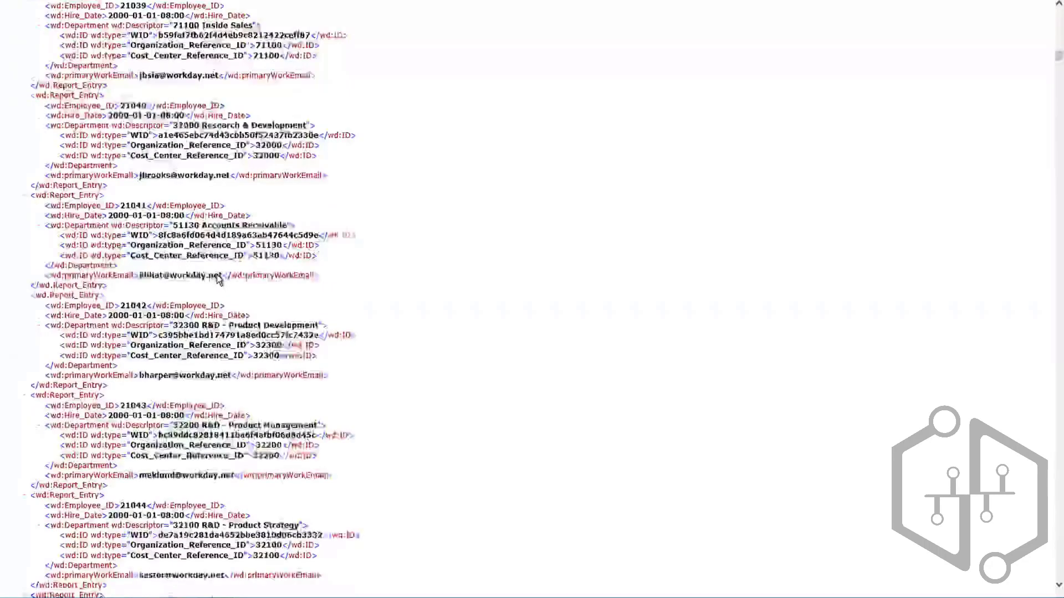
{"action": "scroll", "coordinate": [219, 278], "scroll_direction": "up", "scroll_amount": 12}
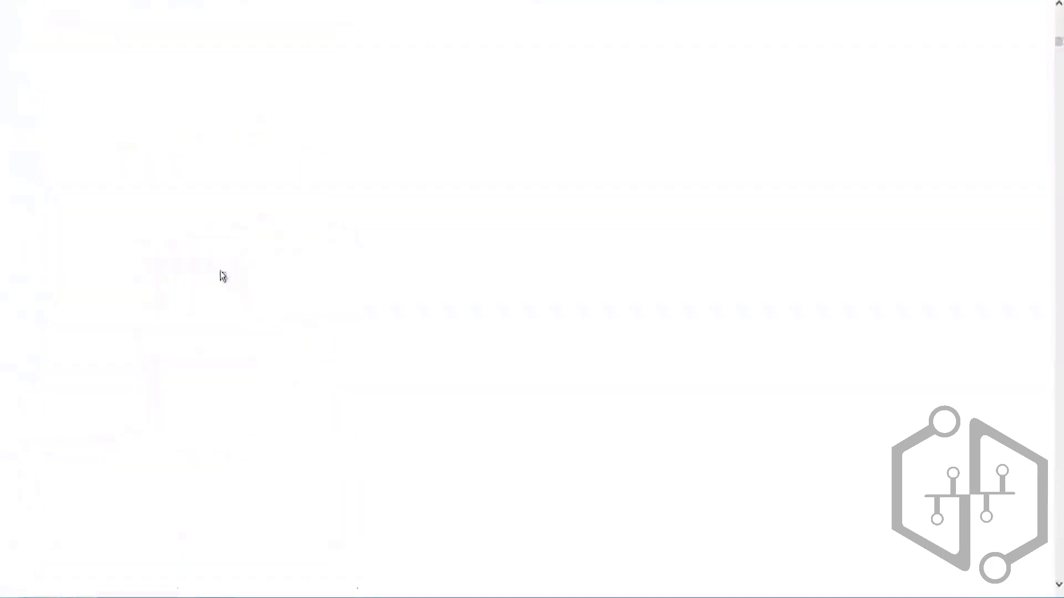
{"action": "scroll", "coordinate": [220, 276], "scroll_direction": "up", "scroll_amount": 5}
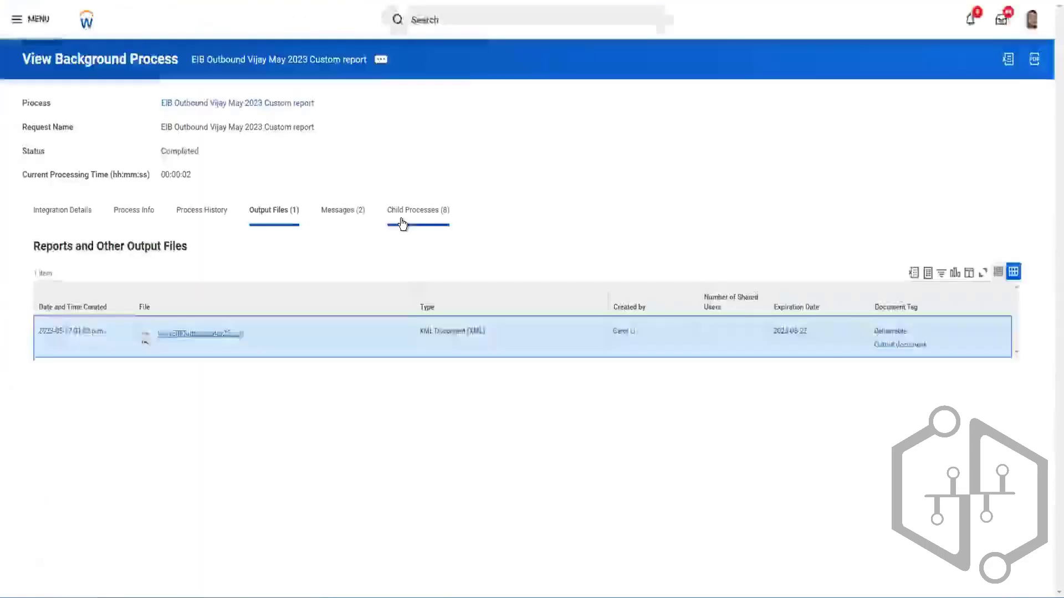
- Open the outbound EIB for editing and set its Get Data Alternate Output Format to JSON, saving the change
{"action": "left_click", "coordinate": [62, 212]}
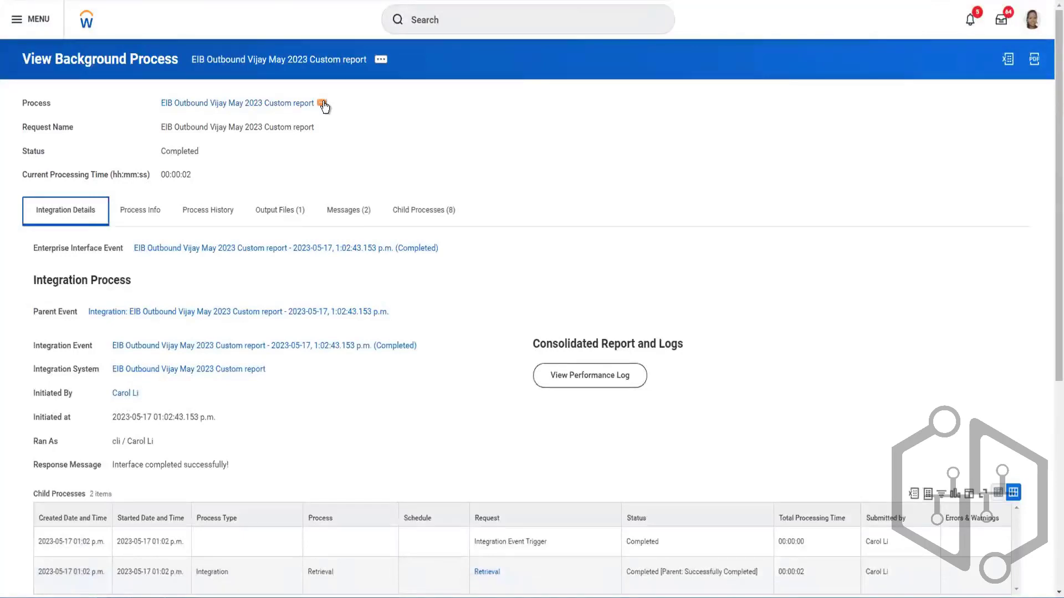
{"action": "left_click", "coordinate": [322, 104]}
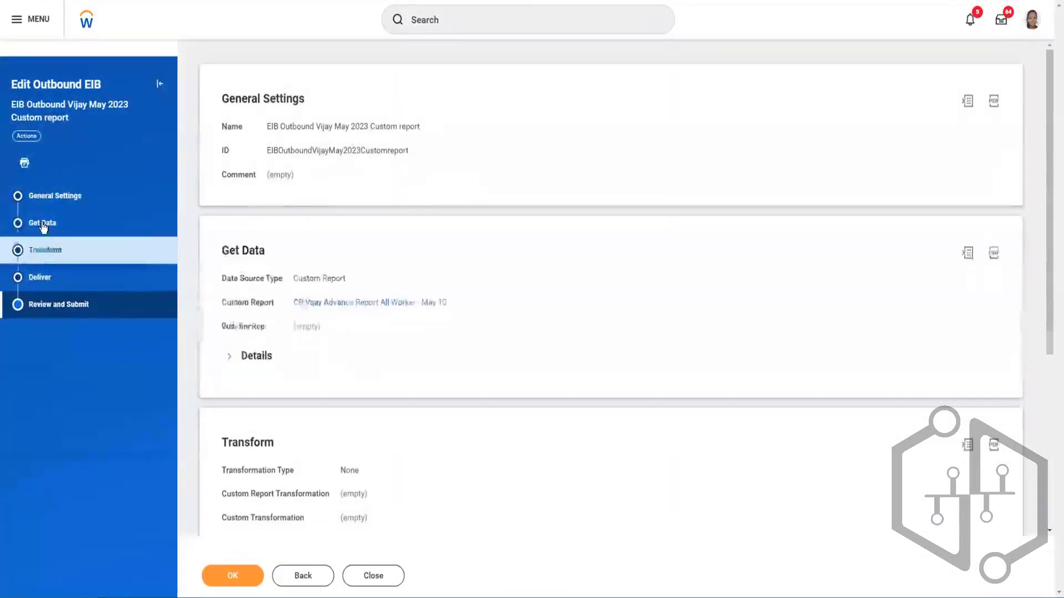
{"action": "left_click", "coordinate": [45, 223]}
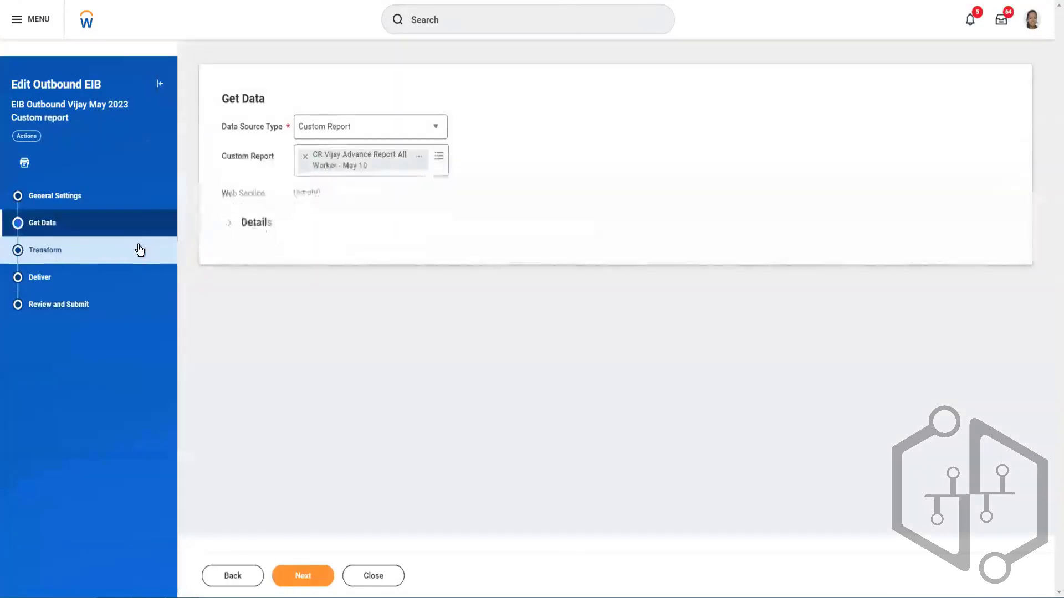
{"action": "left_click", "coordinate": [229, 226]}
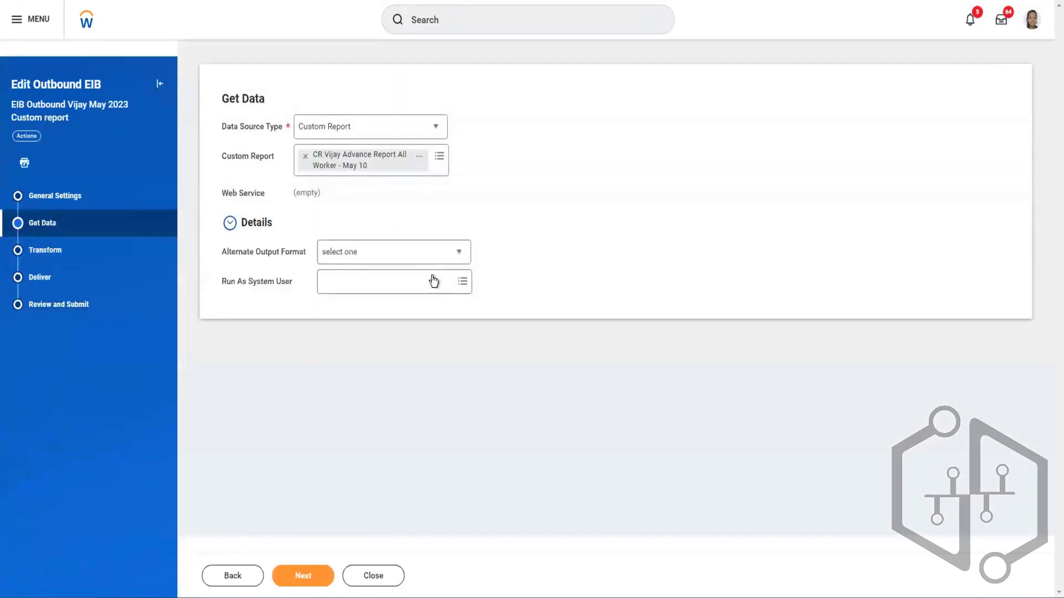
{"action": "left_click", "coordinate": [429, 253]}
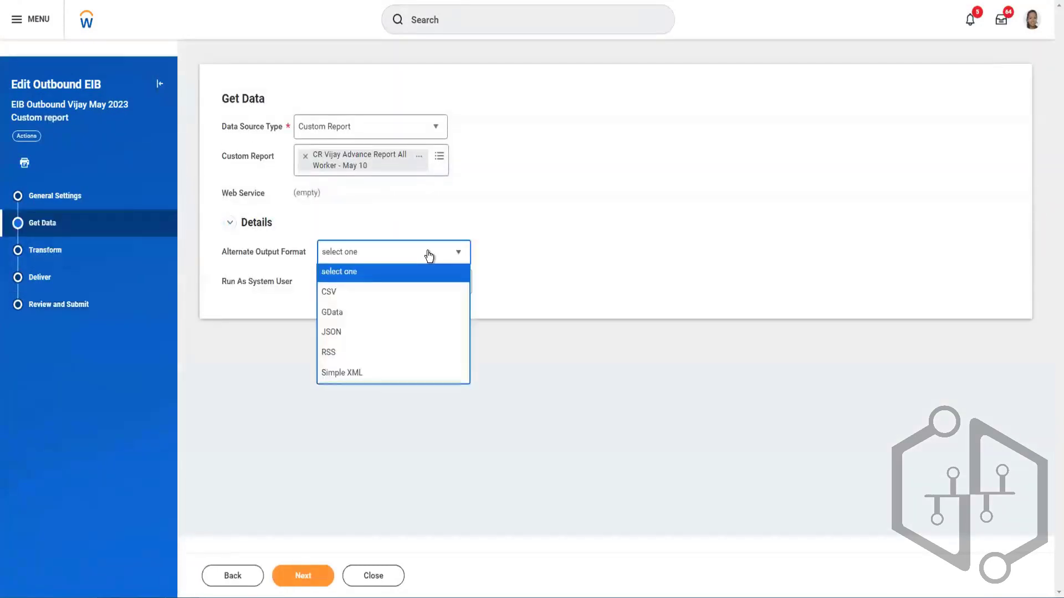
{"action": "left_click", "coordinate": [340, 335]}
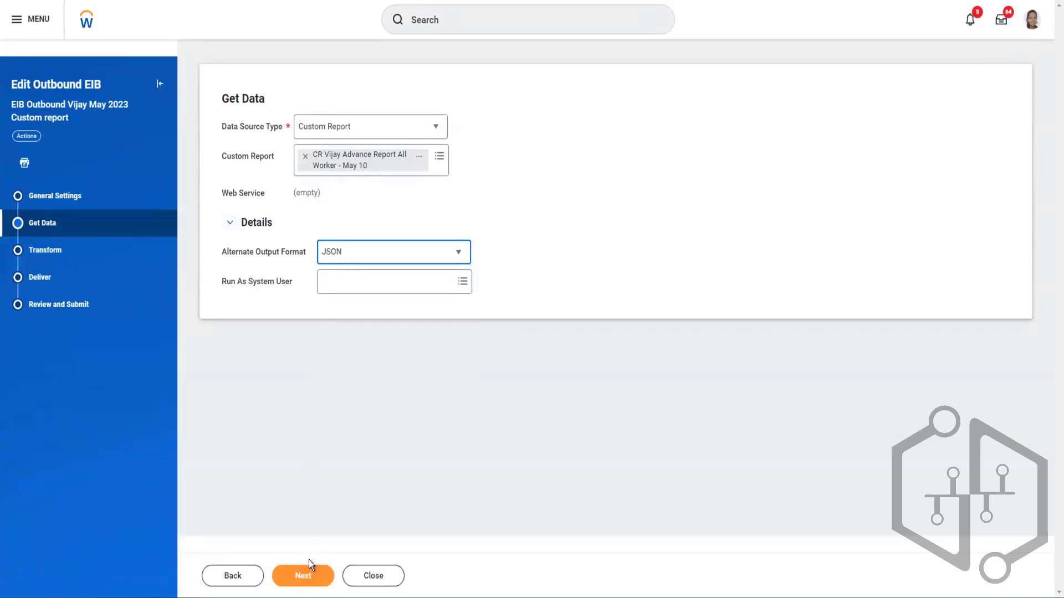
{"action": "left_click", "coordinate": [304, 578]}
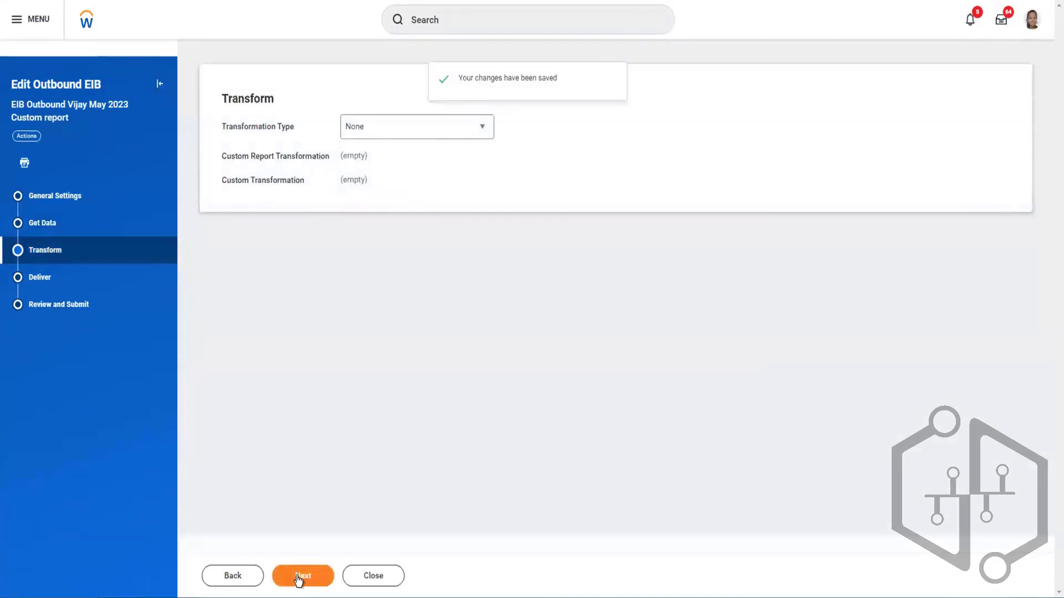
- Change the extension of the delivery file name to .json, and submit the edited EIB
{"action": "left_click", "coordinate": [299, 579]}
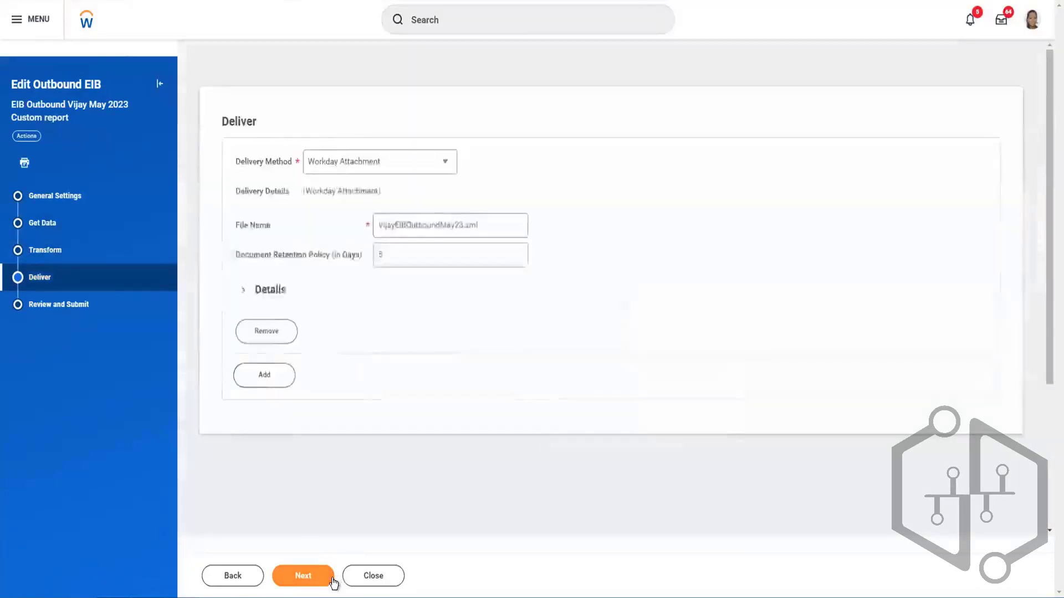
{"action": "left_click", "coordinate": [302, 579]}
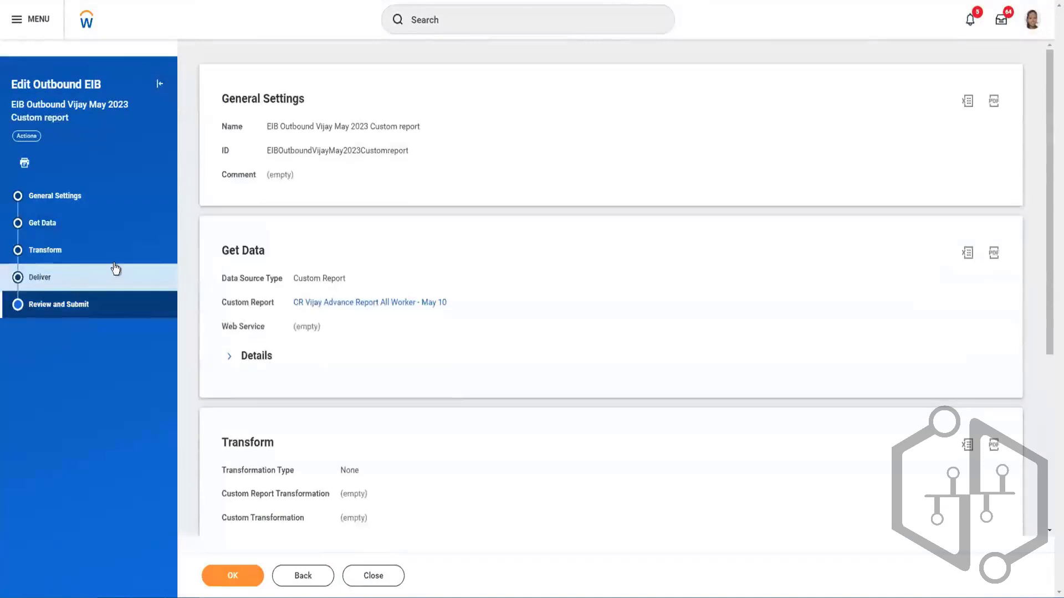
{"action": "left_click", "coordinate": [115, 269]}
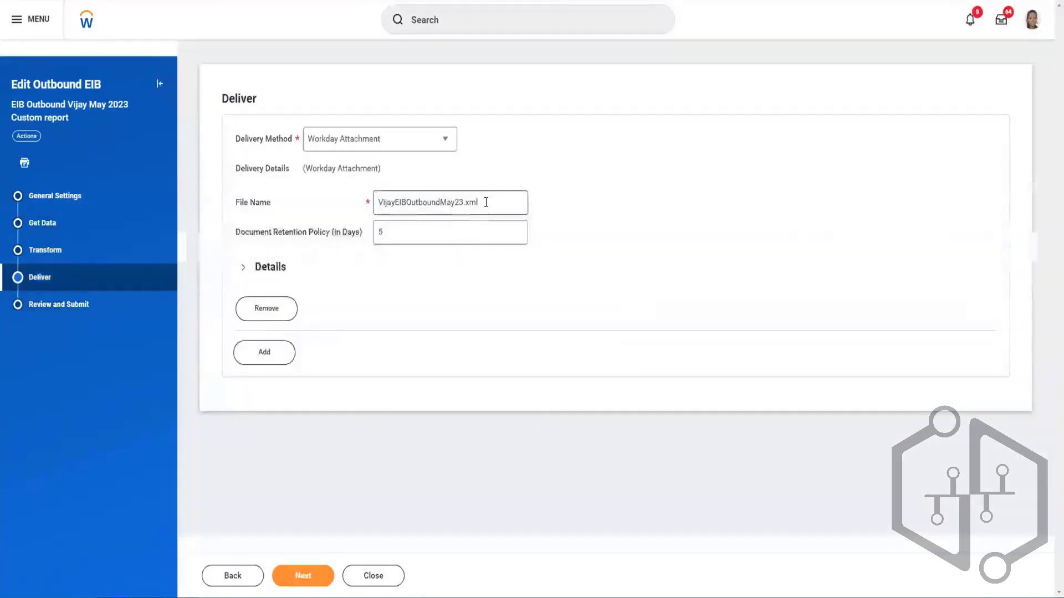
{"action": "left_click", "coordinate": [486, 202]}
{"action": "key", "text": "BackSpace"}
{"action": "key", "text": "BackSpace"}
{"action": "key", "text": "BackSpace"}
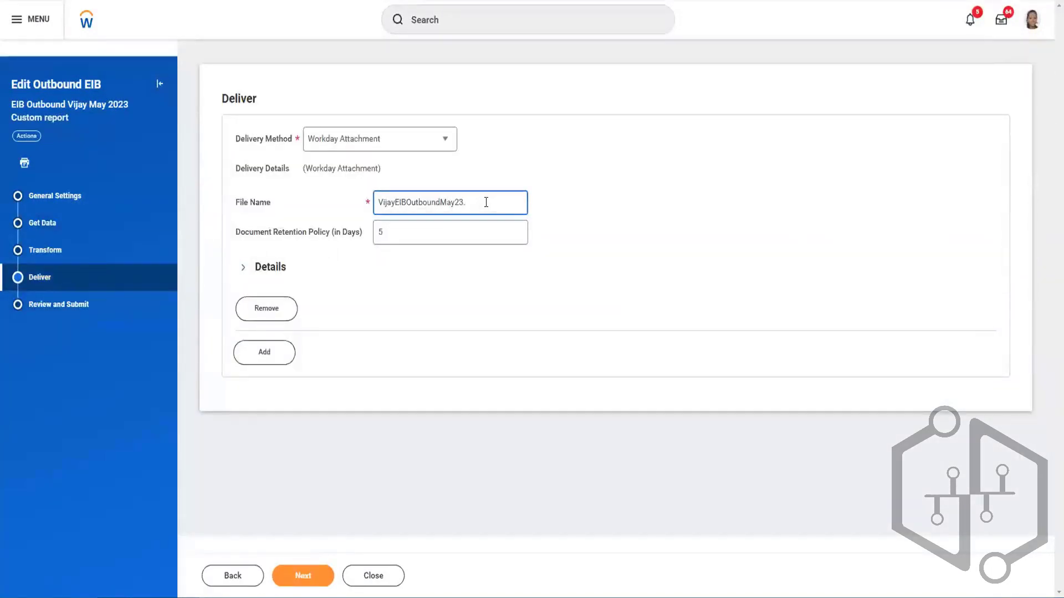
{"action": "type", "text": "json"}
{"action": "left_click", "coordinate": [307, 578]}
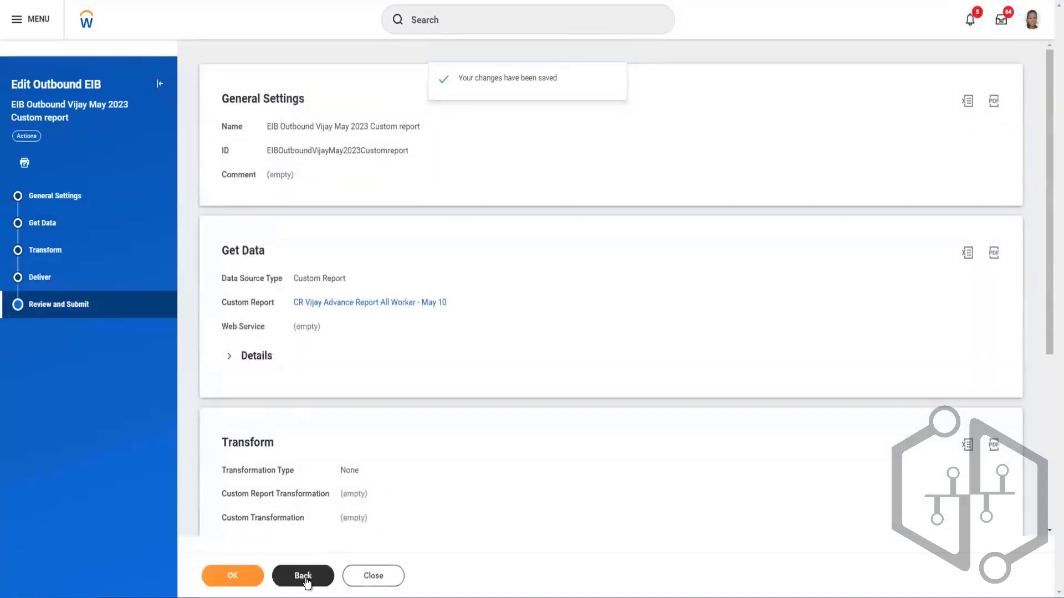
{"action": "left_click", "coordinate": [249, 578]}
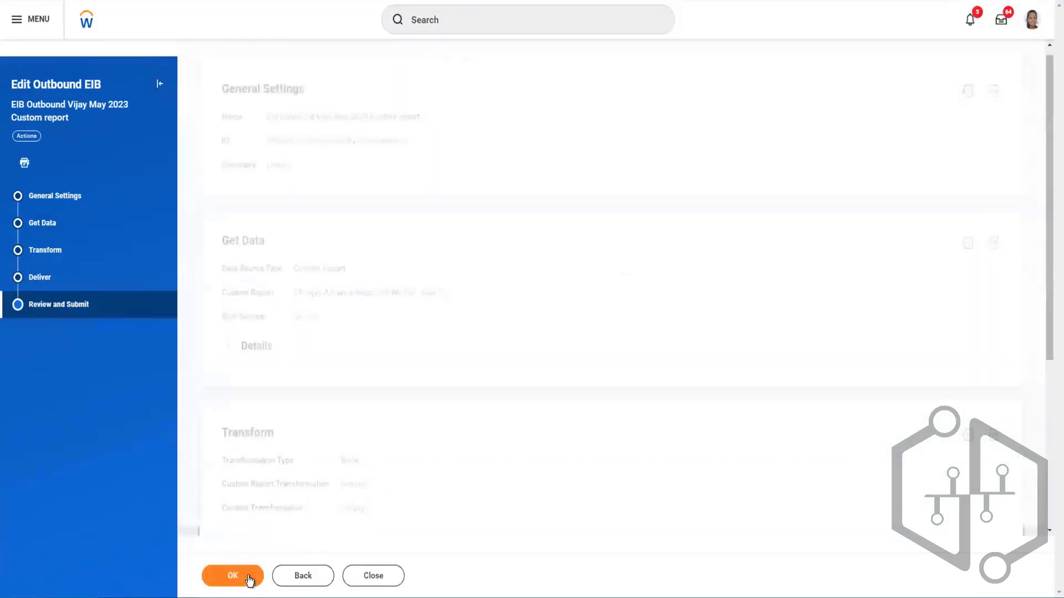
{"action": "left_click", "coordinate": [238, 575]}
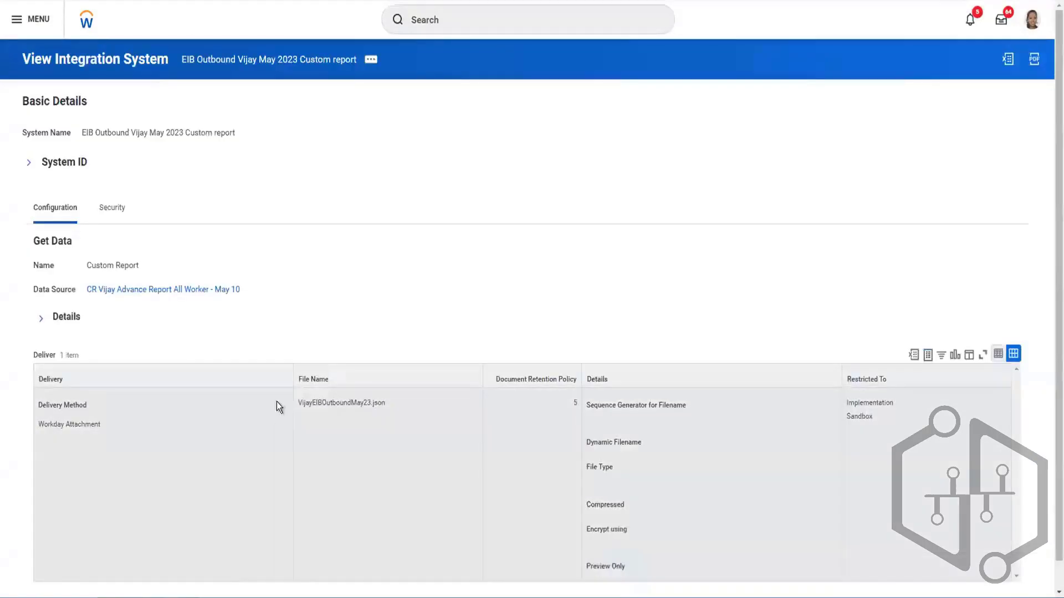
- Launch the edited EIB with the Run Now frequency and system default criteria, refreshing the background process until it completes
{"action": "left_click", "coordinate": [370, 59]}
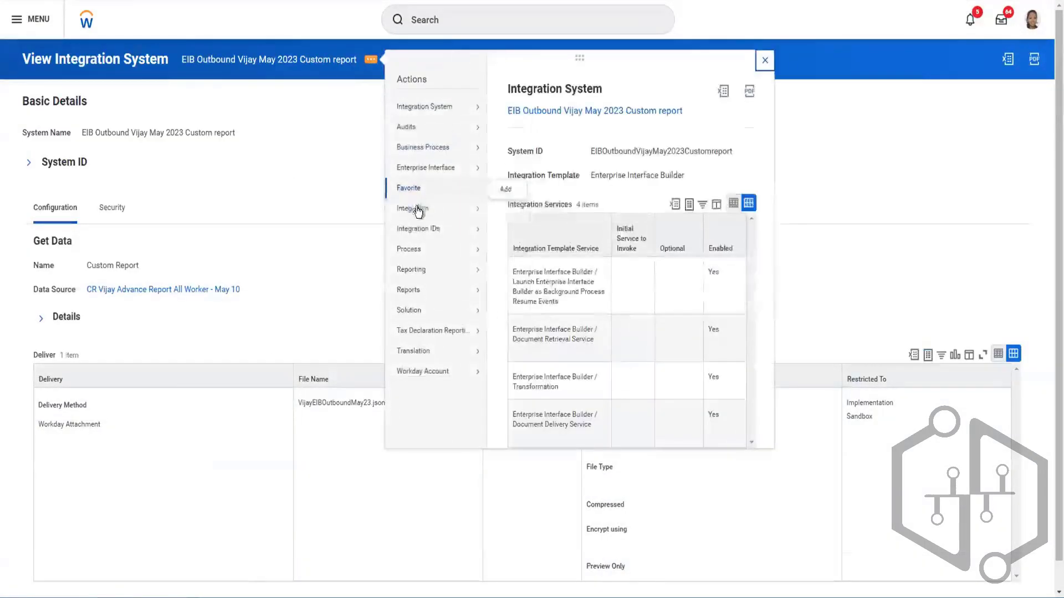
{"action": "left_click", "coordinate": [508, 210]}
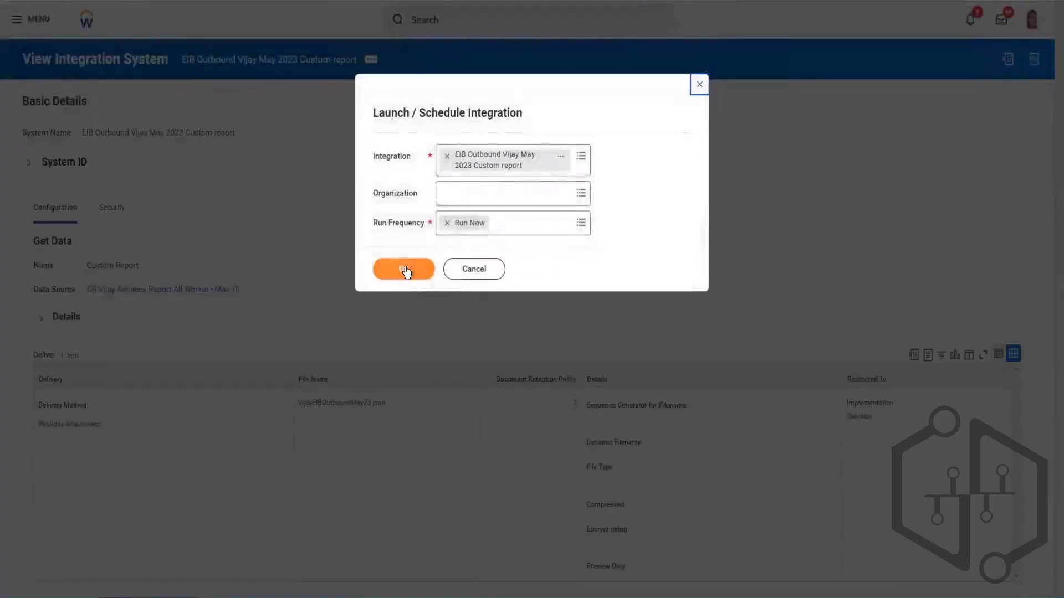
{"action": "left_click", "coordinate": [404, 268]}
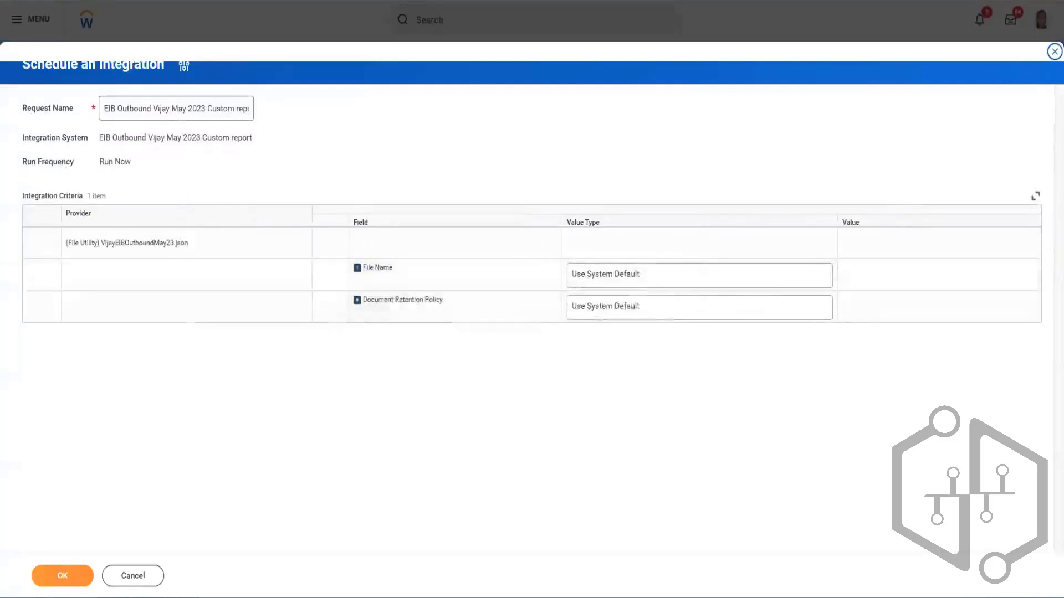
{"action": "left_click", "coordinate": [58, 579]}
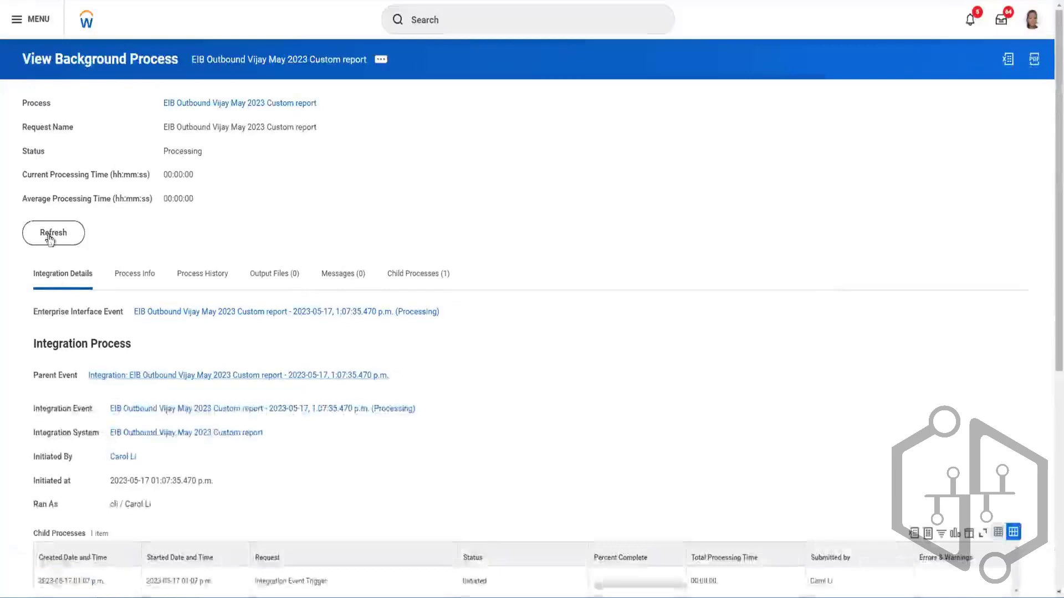
{"action": "left_click", "coordinate": [49, 234]}
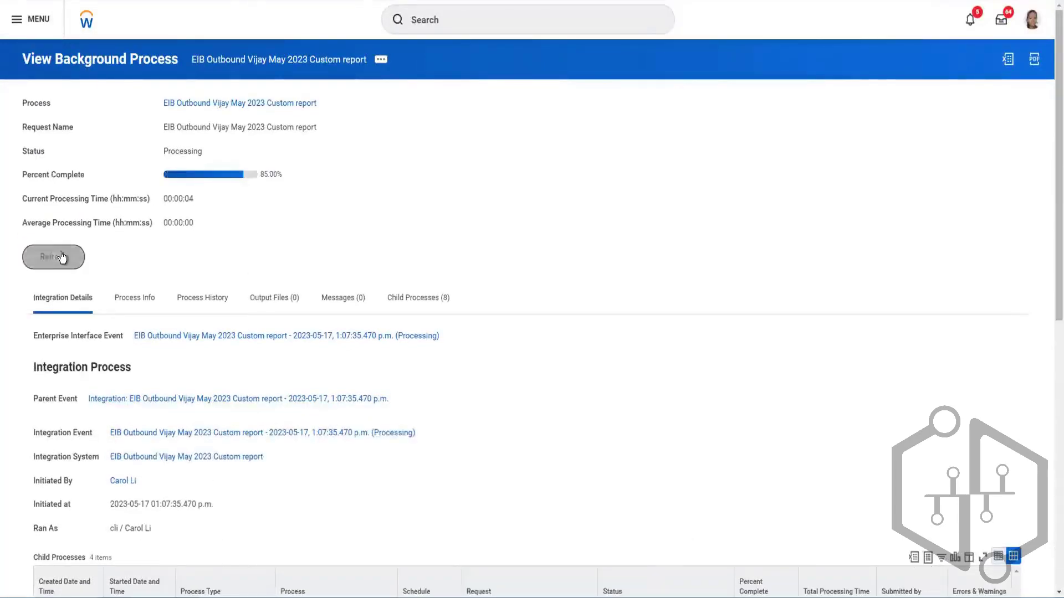
{"action": "left_click", "coordinate": [61, 257]}
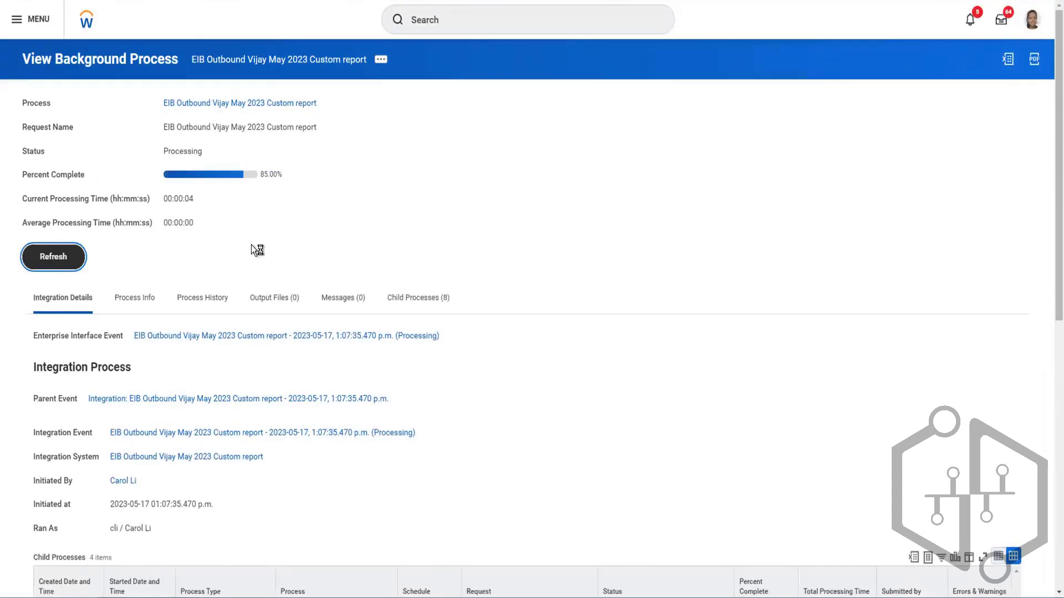
{"action": "left_click", "coordinate": [44, 261]}
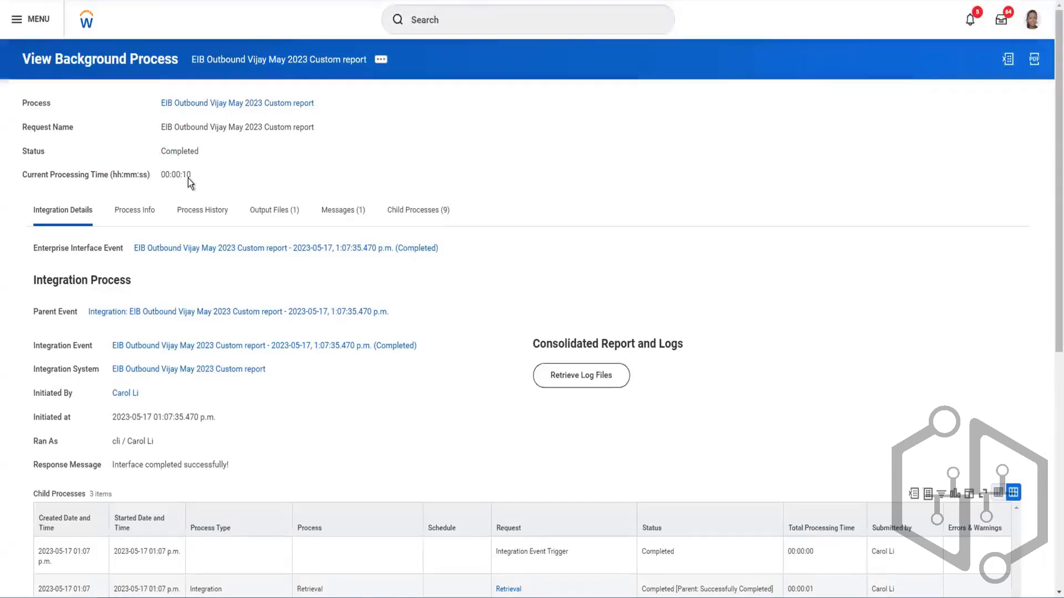
- Download the run's output file VijayEIBOutboundMay23.json, look through its JSON report entries in Notepad and close it
{"action": "left_click", "coordinate": [275, 214]}
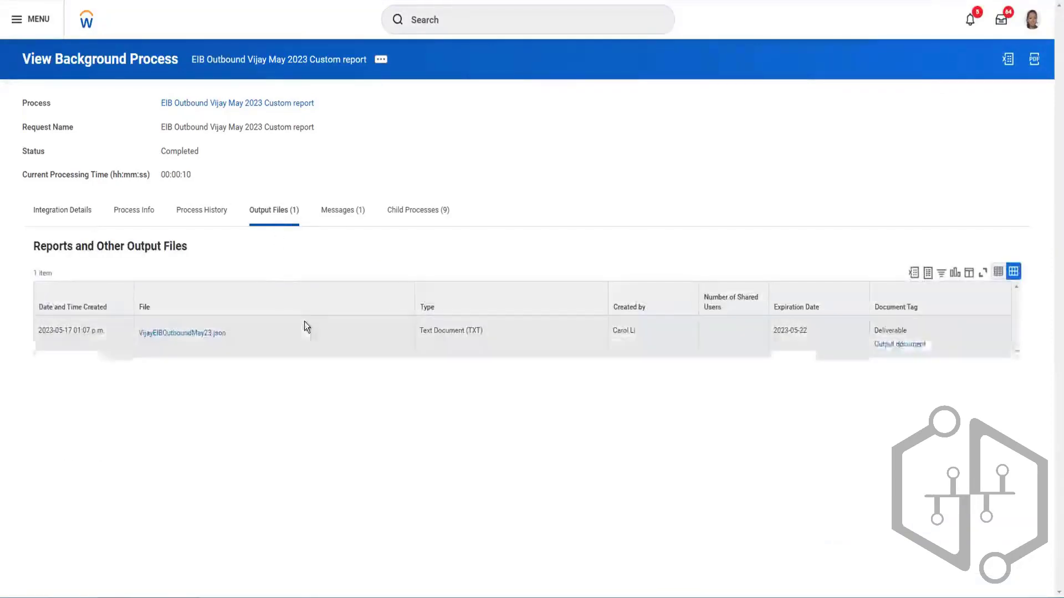
{"action": "left_click", "coordinate": [174, 333]}
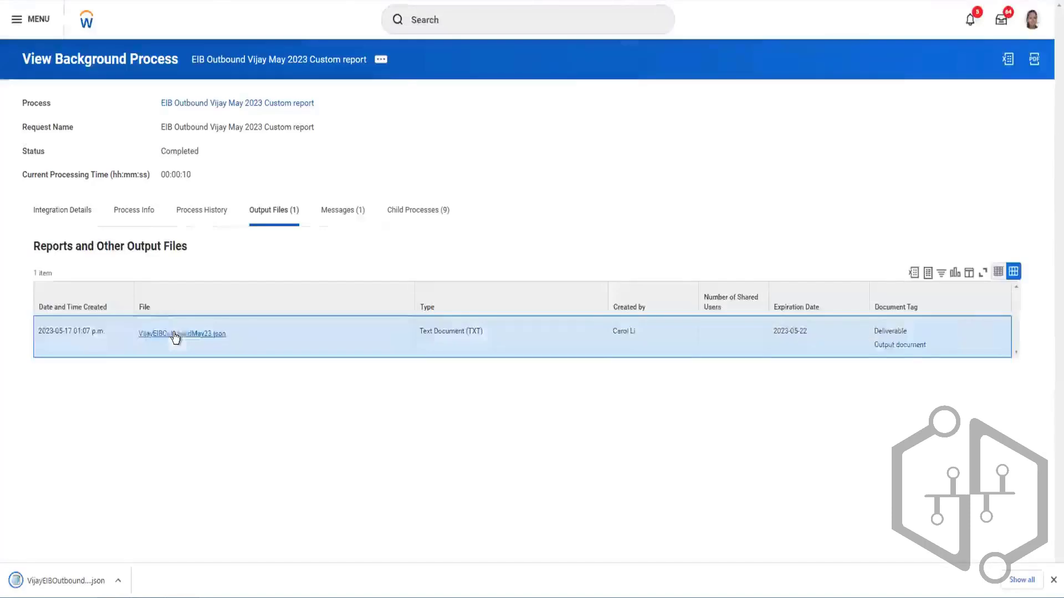
{"action": "left_click", "coordinate": [116, 581]}
{"action": "left_click", "coordinate": [69, 584]}
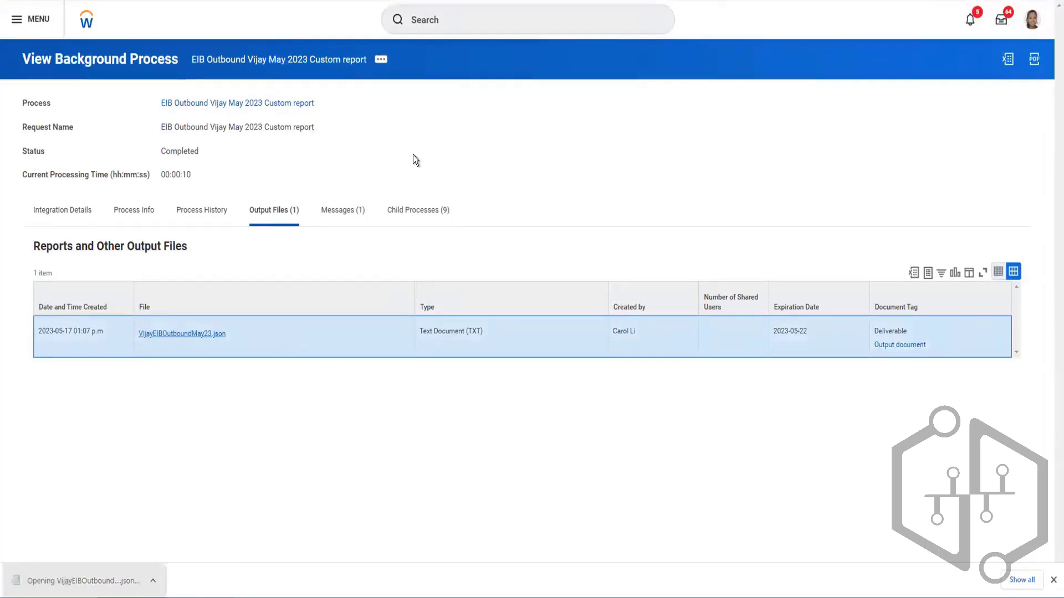
{"action": "left_click", "coordinate": [91, 580]}
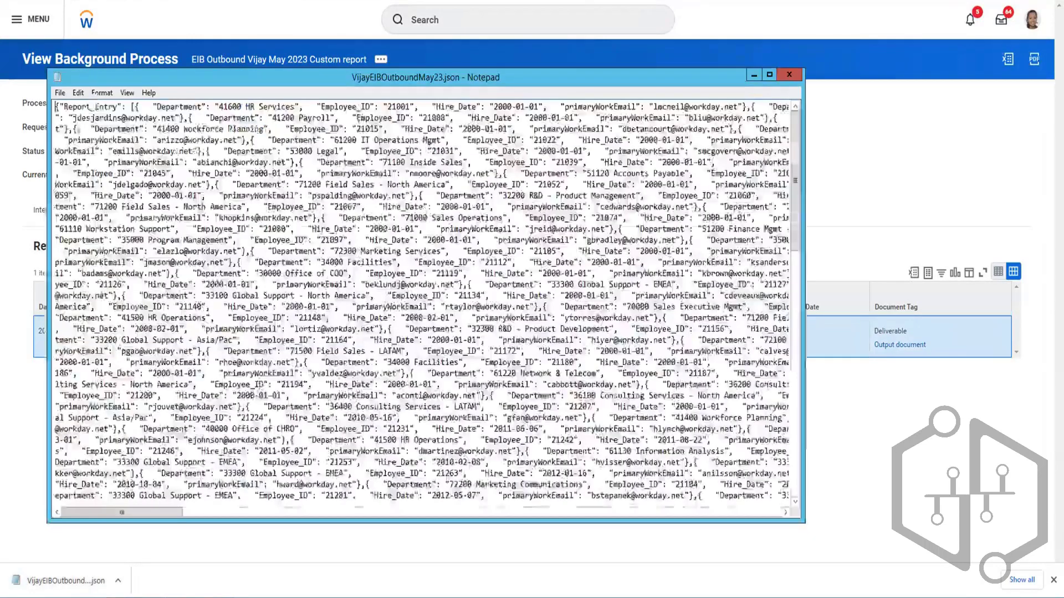
{"action": "key", "text": "ctrl+a"}
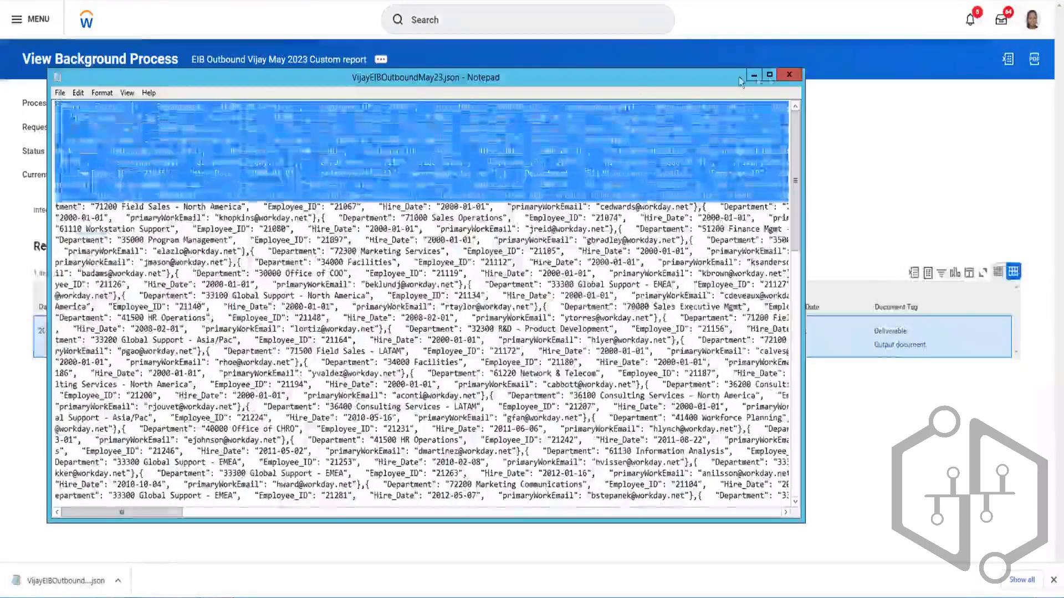
{"action": "left_click", "coordinate": [789, 74]}
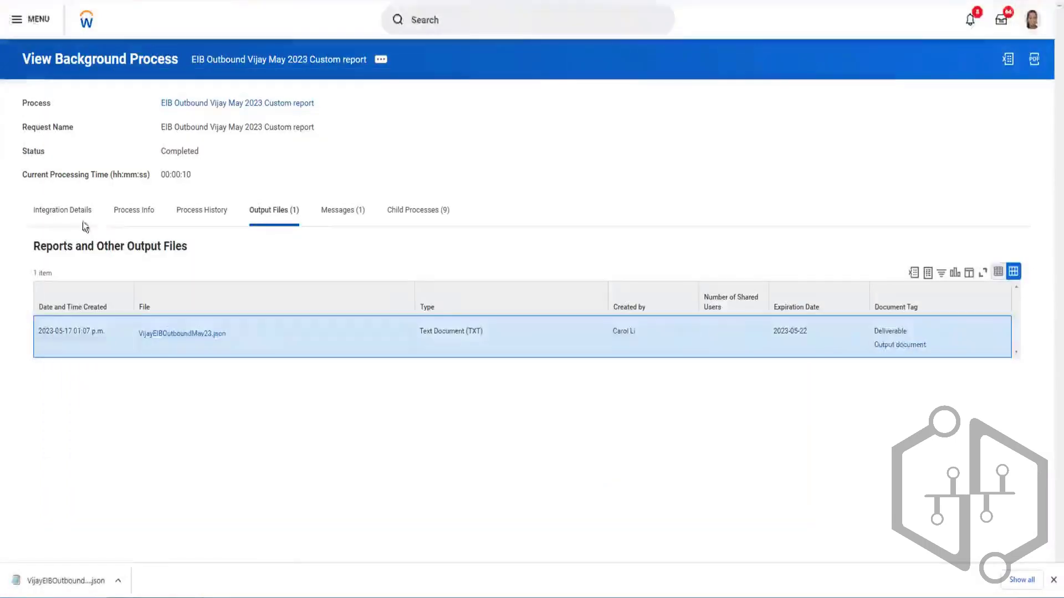
- Return to the run's integration details and highlight the Report URL under Get Data to examine it
{"action": "left_click", "coordinate": [61, 218]}
{"action": "scroll", "coordinate": [247, 319], "scroll_direction": "down", "scroll_amount": 7}
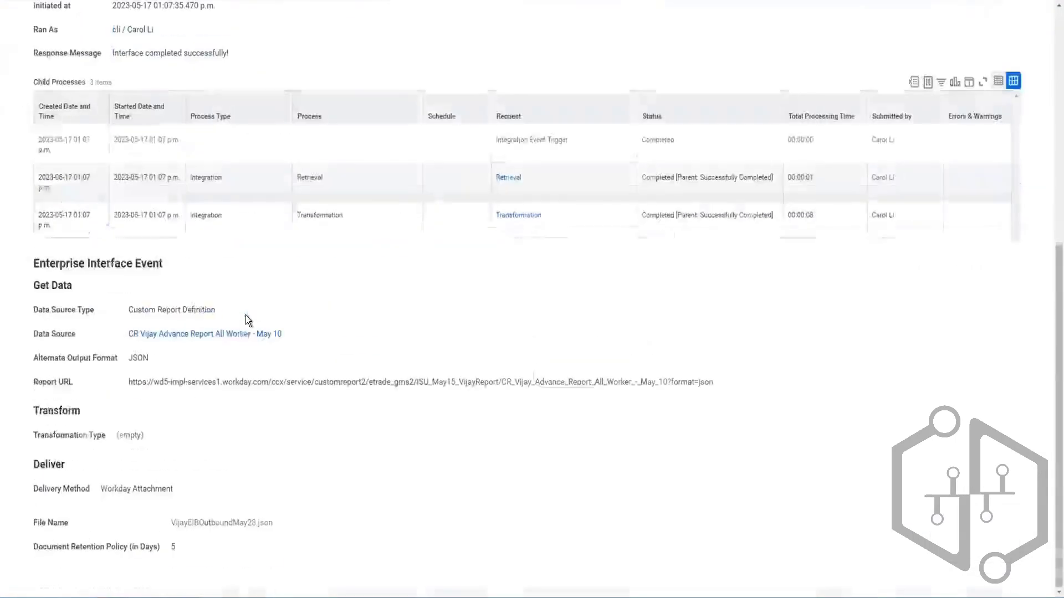
{"action": "left_click_drag", "start_coordinate": [128, 381], "coordinate": [685, 384]}
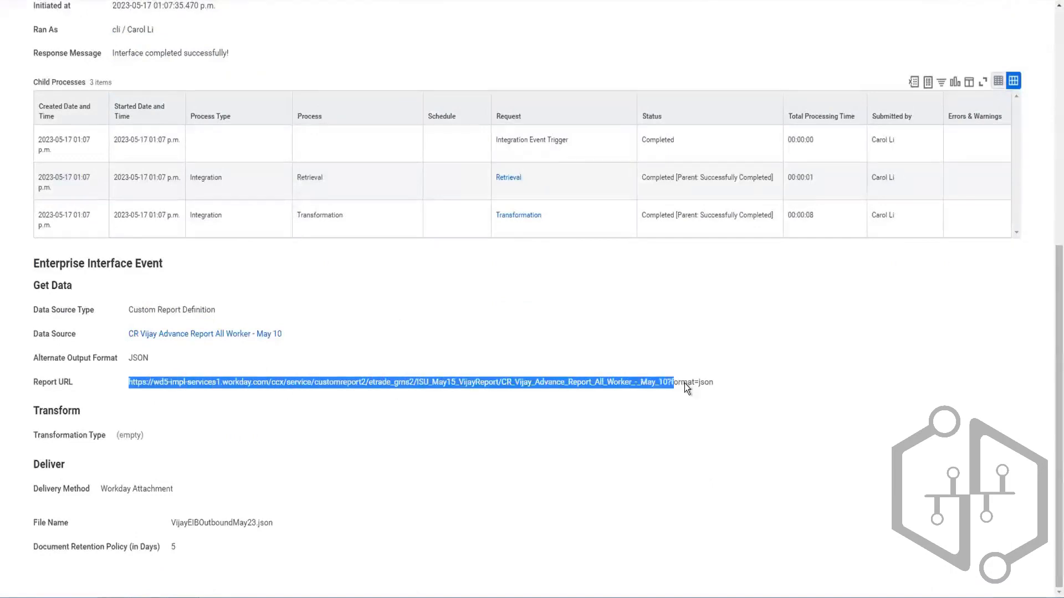